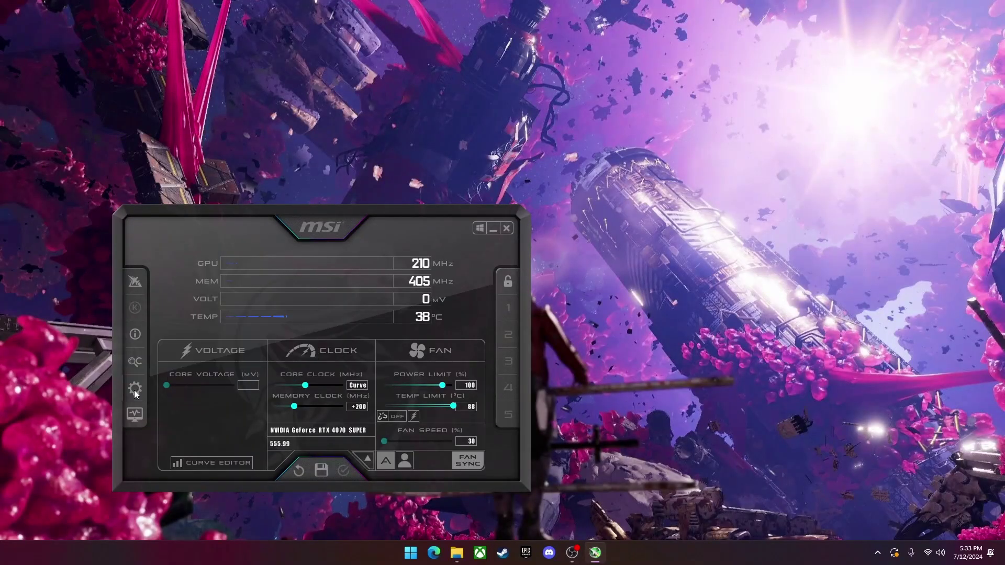
Open MSI Afterburner's settings on the Monitoring page and scan the graph list
click(135, 389)
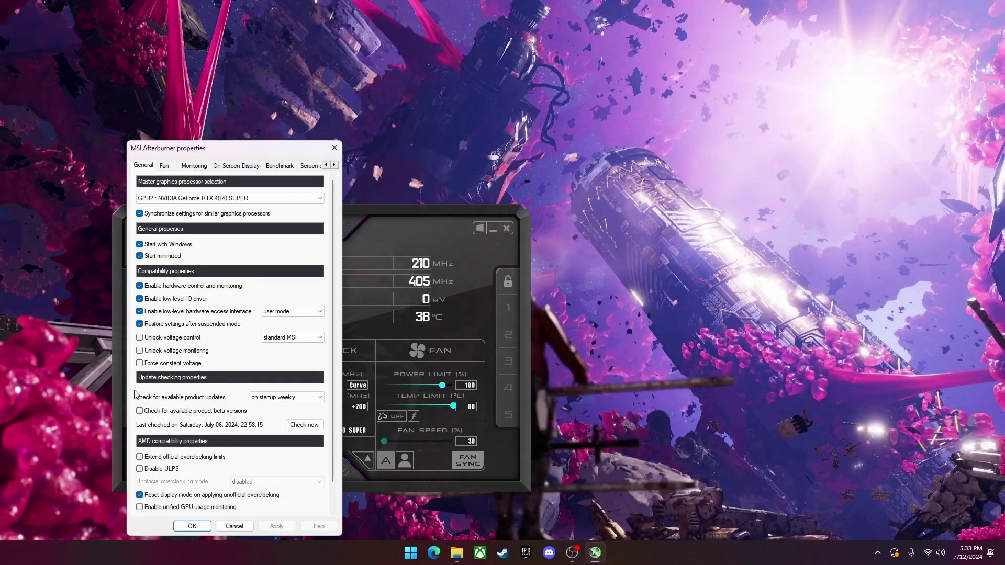
click(184, 167)
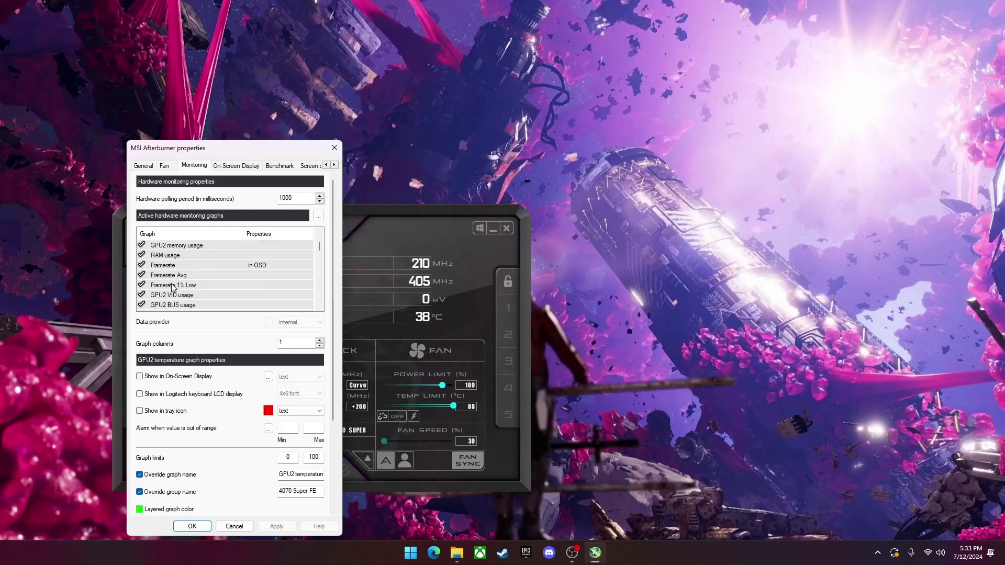
scroll(170, 277, down, 3)
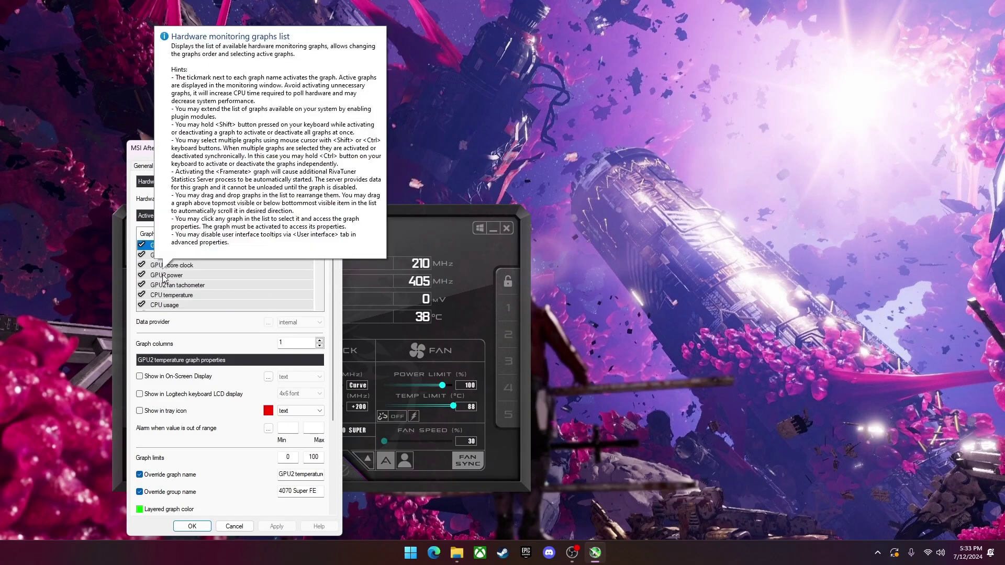
scroll(167, 273, up, 3)
scroll(173, 277, down, 4)
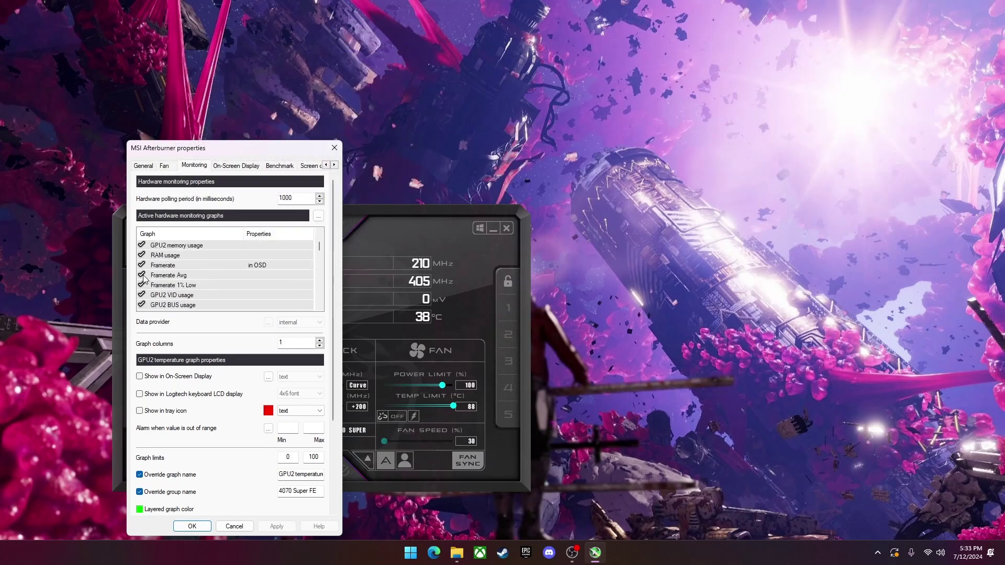
scroll(157, 282, up, 3)
scroll(169, 272, up, 2)
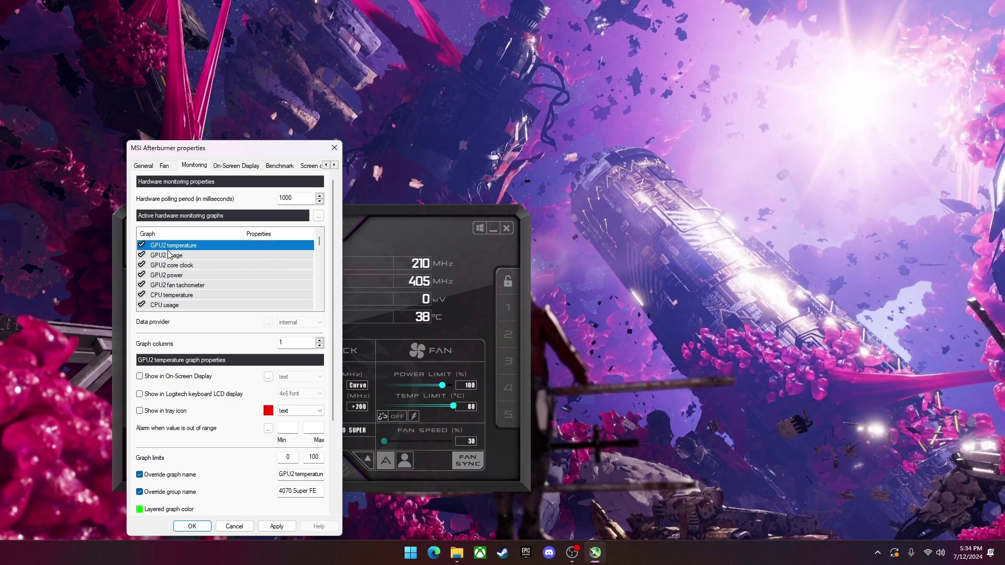
Show GPU2 temperature, GPU2 usage and Framerate in the on-screen display, then apply and save
click(140, 377)
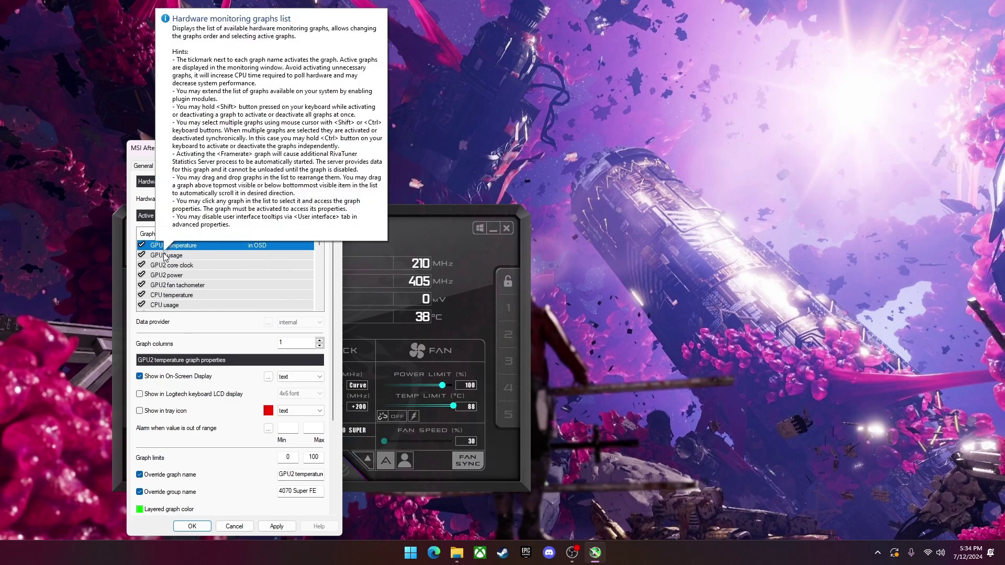
click(164, 256)
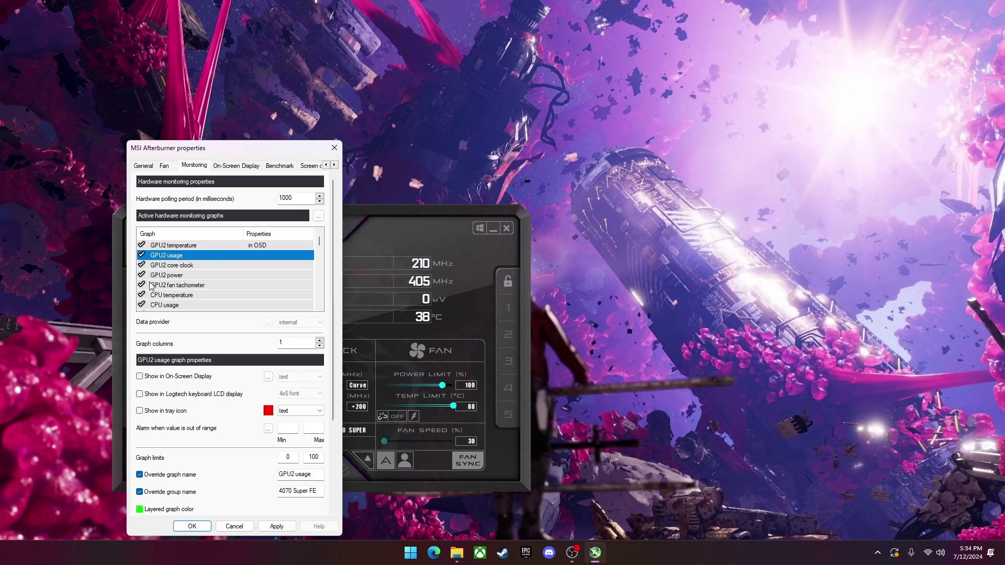
click(141, 377)
scroll(175, 274, down, 3)
scroll(175, 274, down, 1)
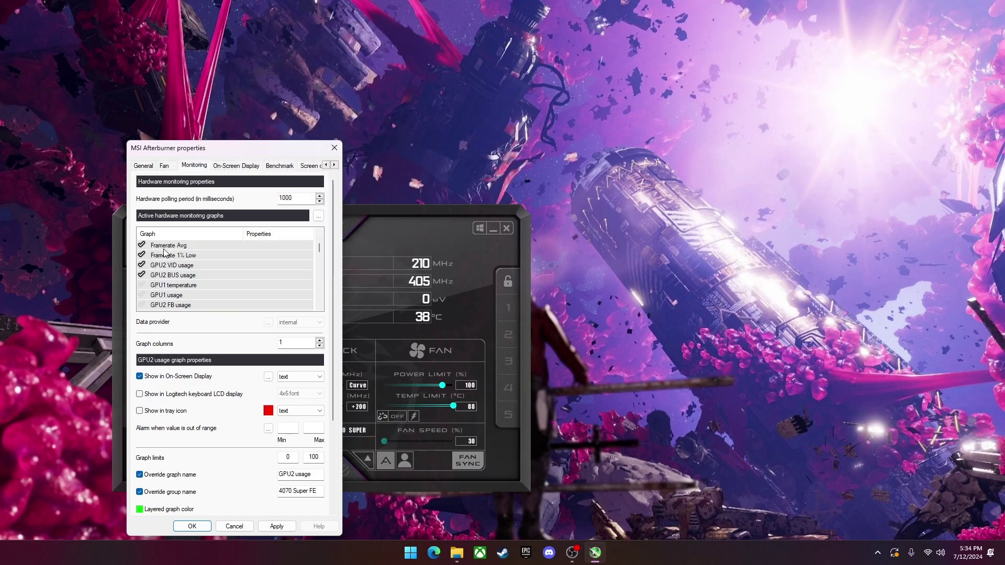
scroll(168, 265, up, 3)
click(165, 264)
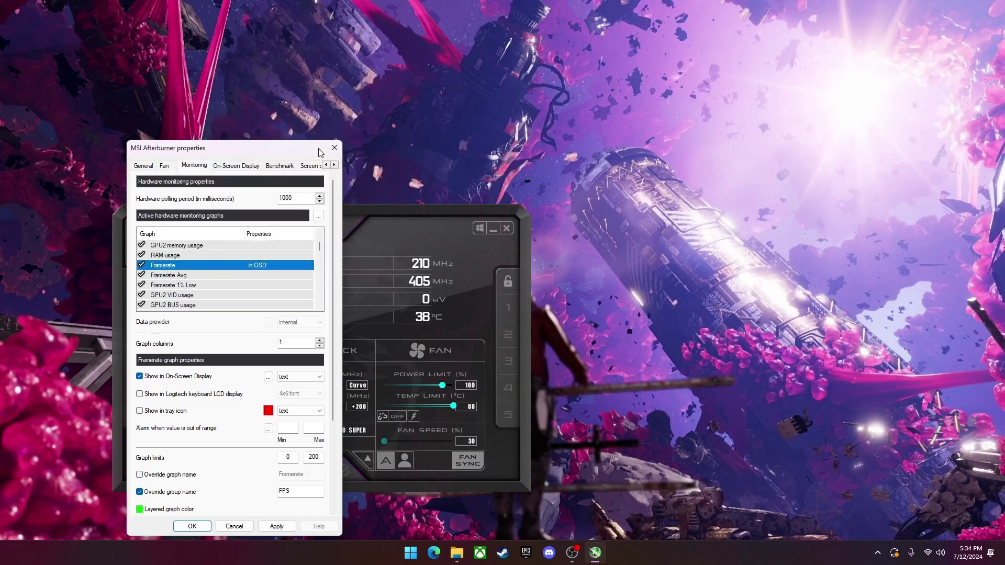
click(272, 526)
click(195, 526)
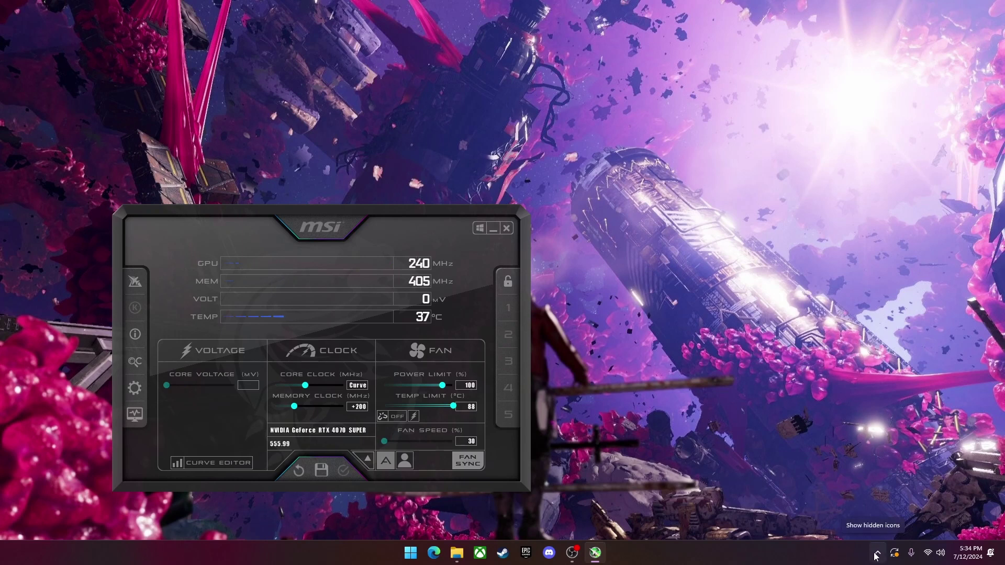
Open RivaTuner Statistics Server from the tray and inspect its Raster 3D font and colour settings unchanged
click(877, 554)
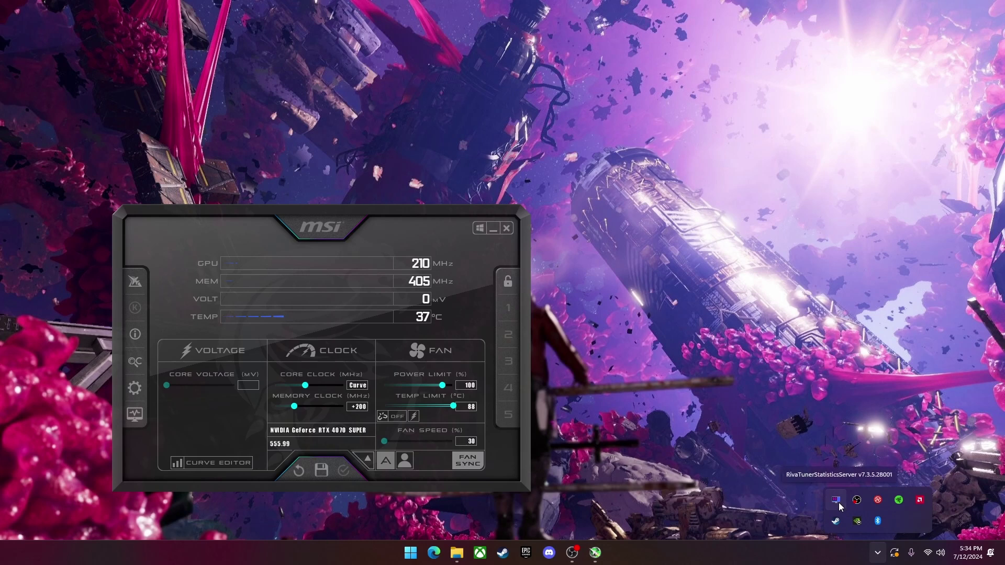
click(837, 501)
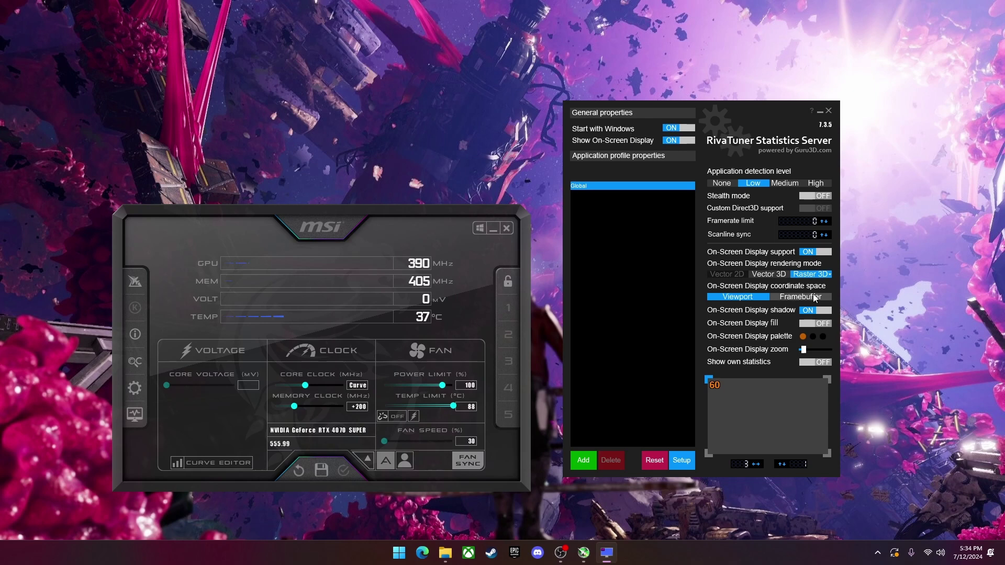
click(815, 274)
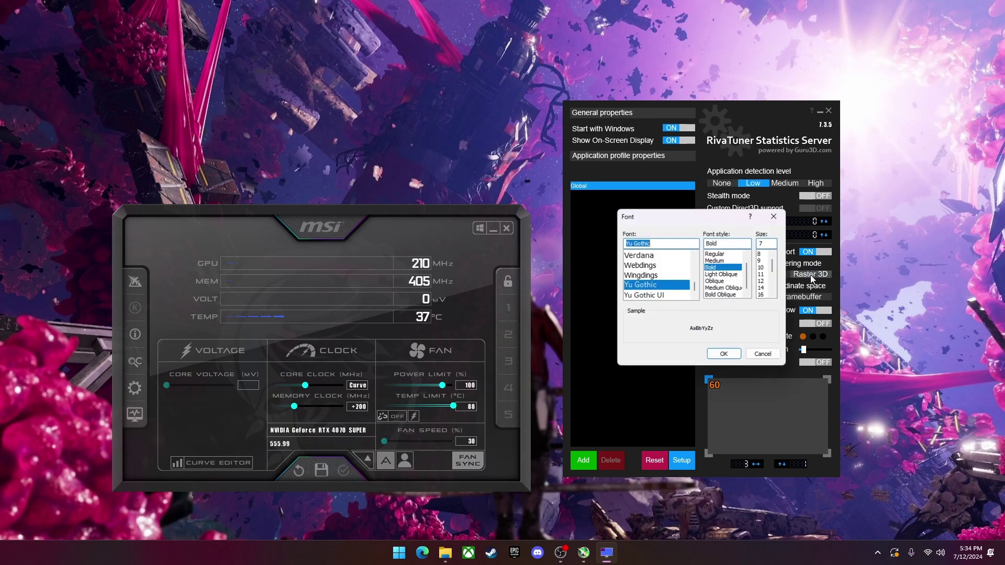
click(769, 219)
click(803, 337)
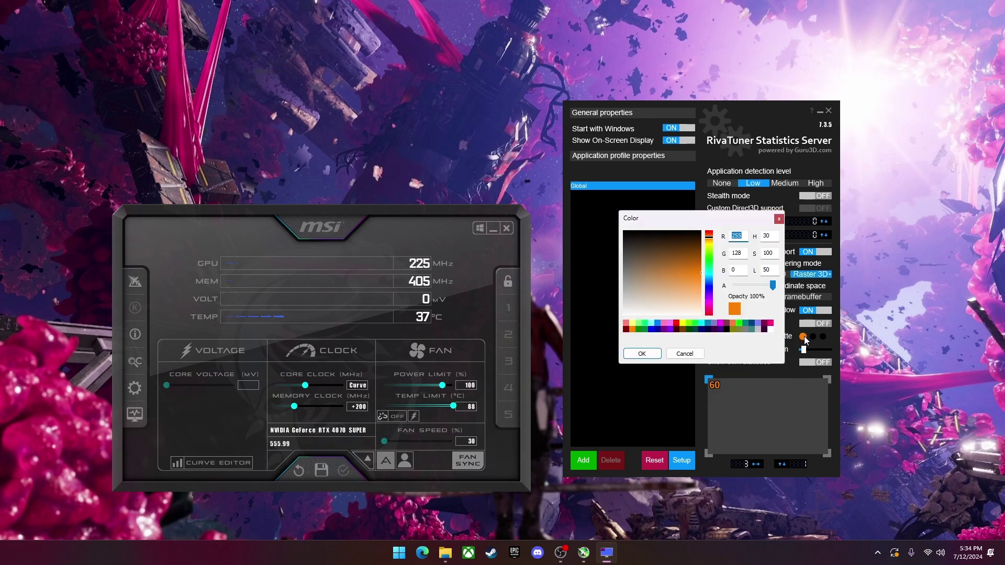
click(779, 219)
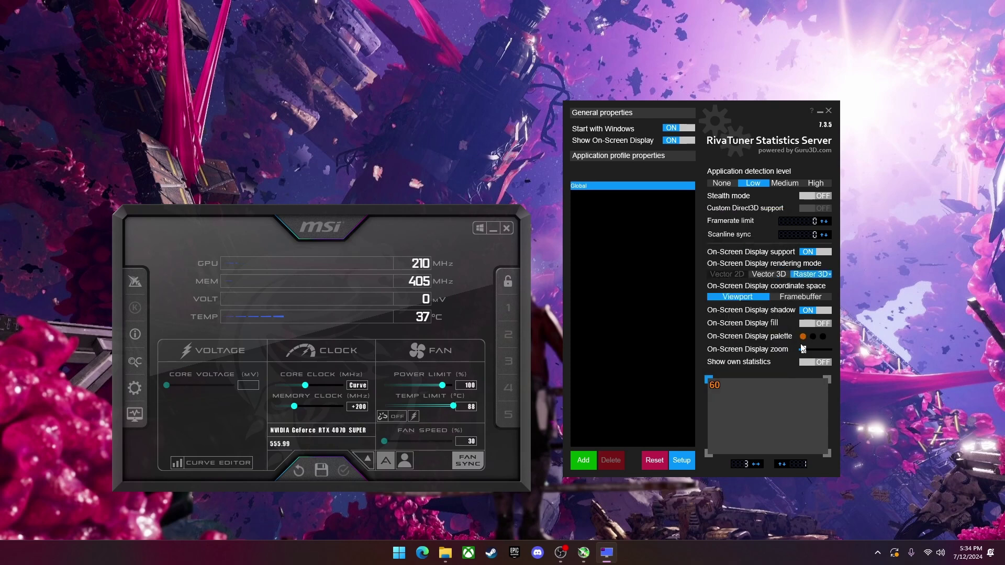
Try the zoom, X offset, shadow and fill options, leaving shadow on and fill off
mouse_move(804, 349)
mouse_down()
mouse_move(815, 350)
mouse_move(804, 350)
mouse_up()
click(756, 464)
click(758, 465)
click(818, 314)
click(820, 316)
click(816, 323)
click(816, 324)
In Setup's general properties, toggle Enable benchmark mode off and back on, leaving it enabled
click(683, 462)
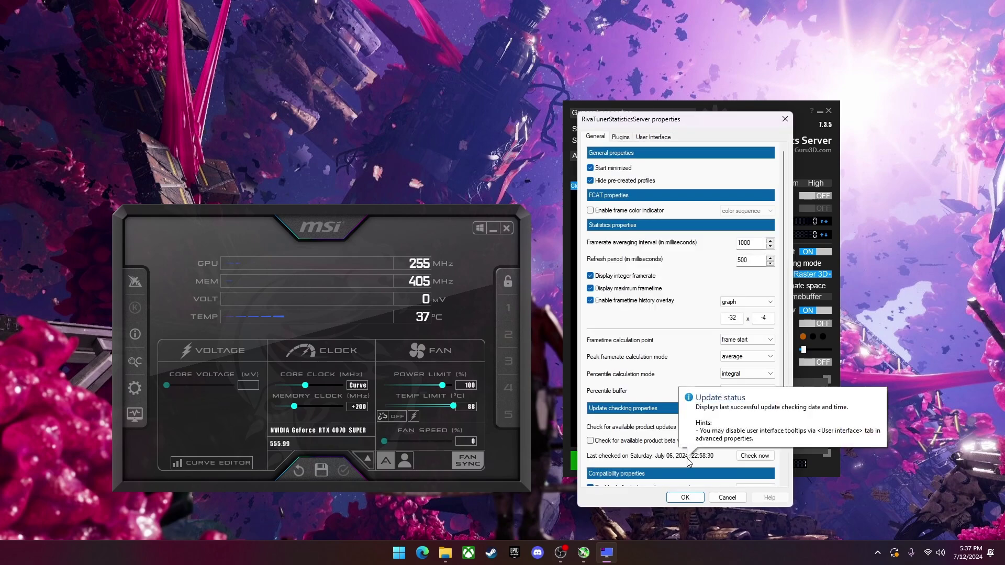
drag(701, 123, 826, 104)
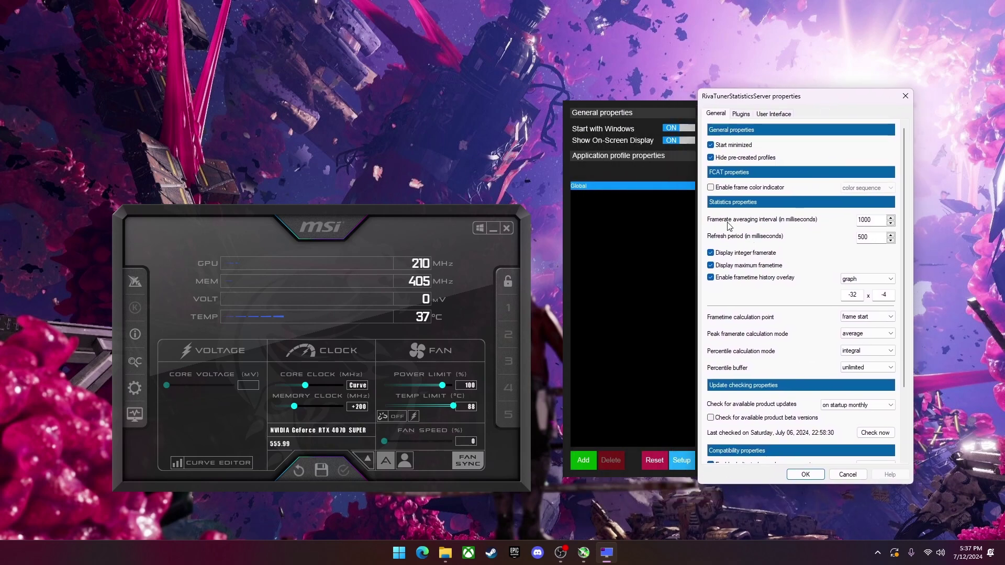
scroll(806, 314, down, 3)
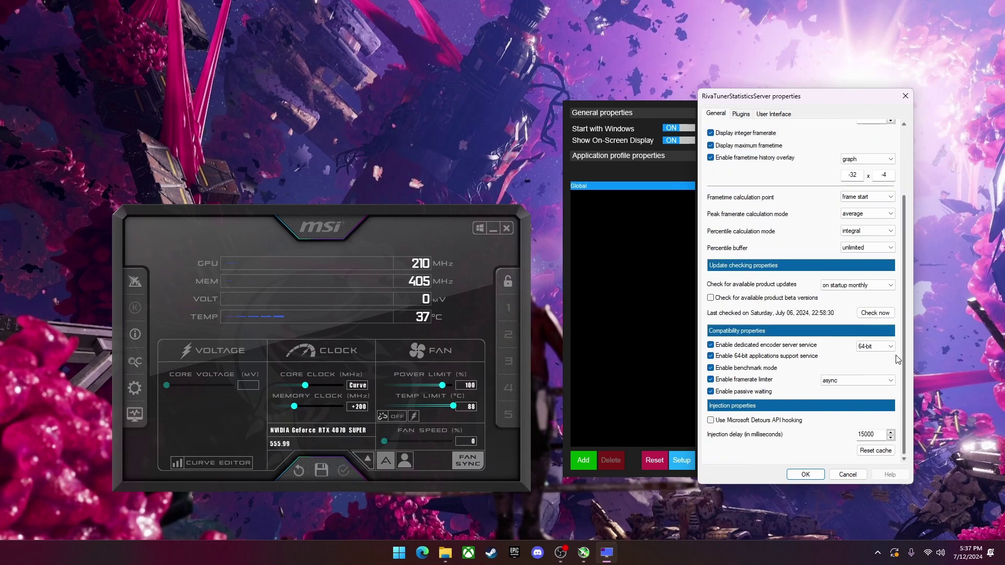
click(712, 369)
click(711, 369)
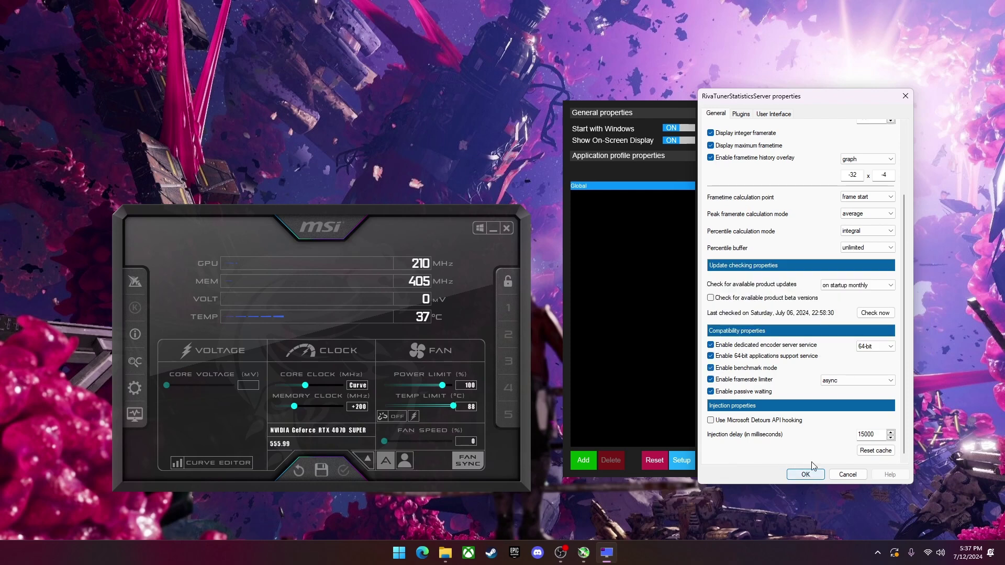
drag(810, 96, 699, 107)
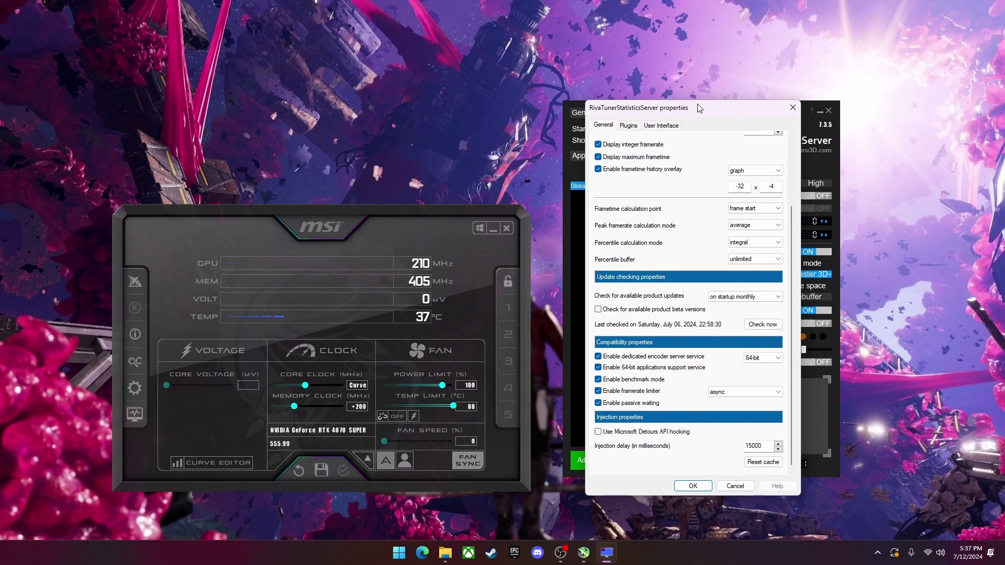
Launch the OverlayEditor.dll plugin to open the Riva Tuner Overlay 1.ovl layout
click(638, 127)
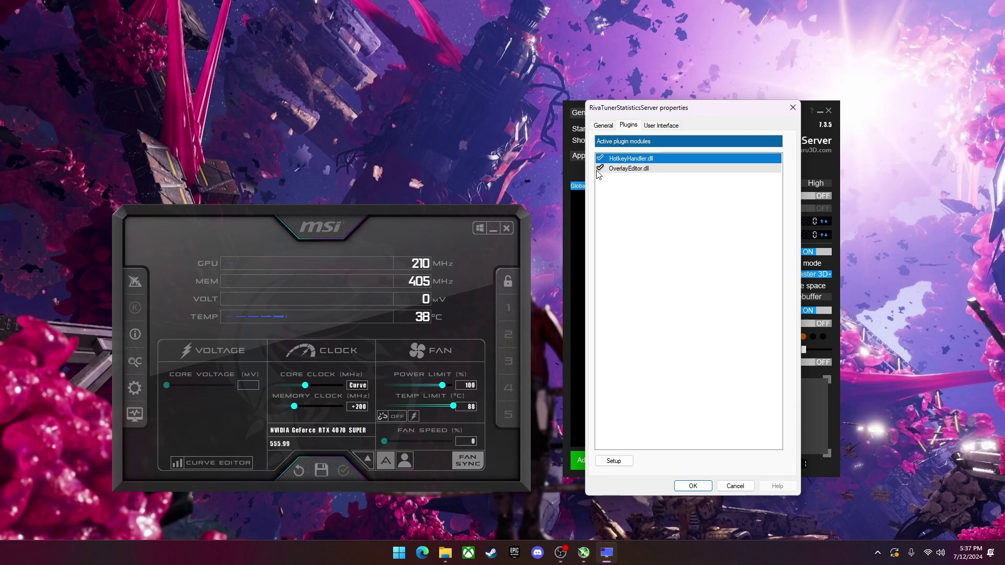
click(626, 170)
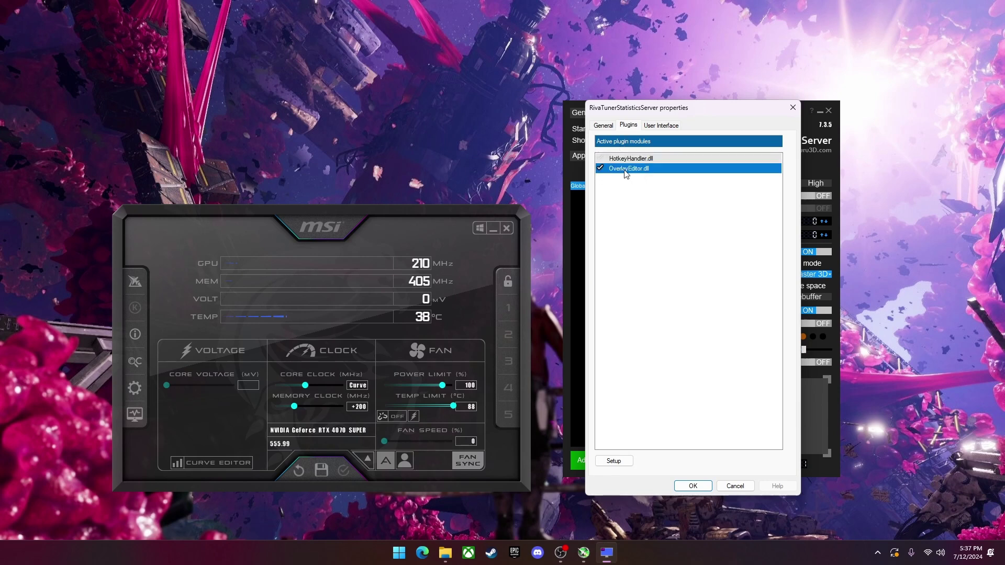
double_click(624, 169)
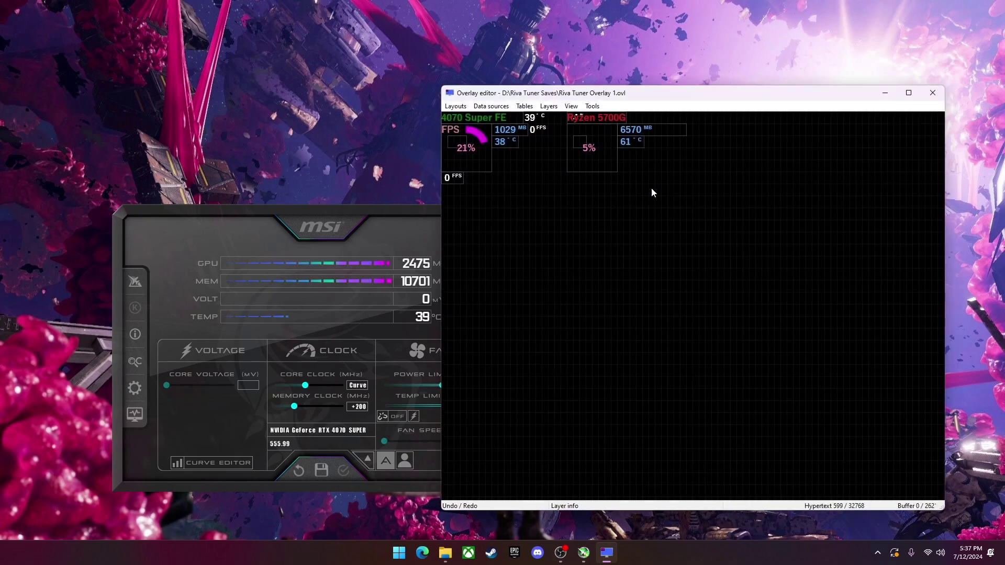
Move the GPU/CPU layer groups down the canvas and back to the top, then close the editor
drag(773, 256, 362, 92)
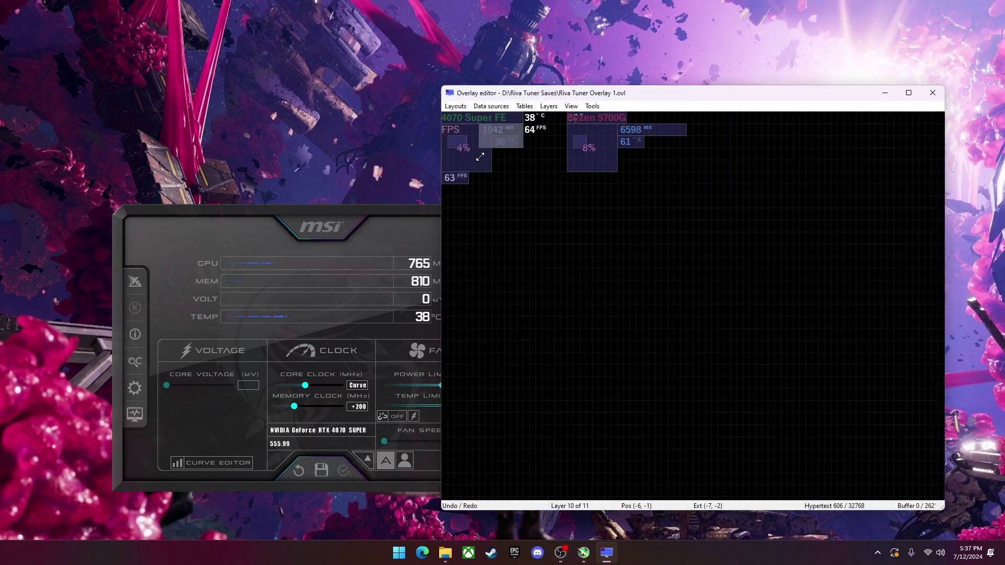
drag(480, 157, 471, 281)
click(500, 163)
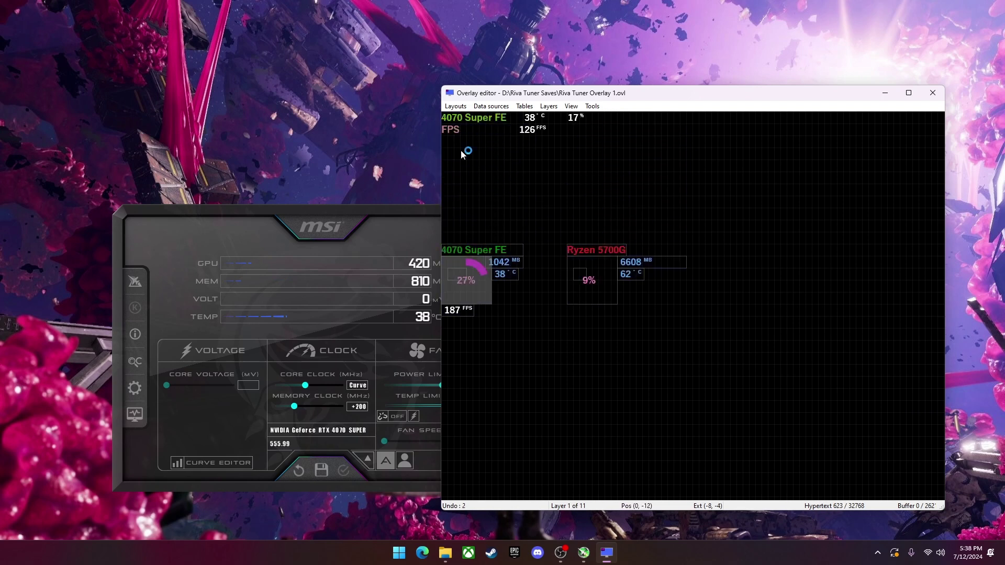
drag(635, 155, 396, 103)
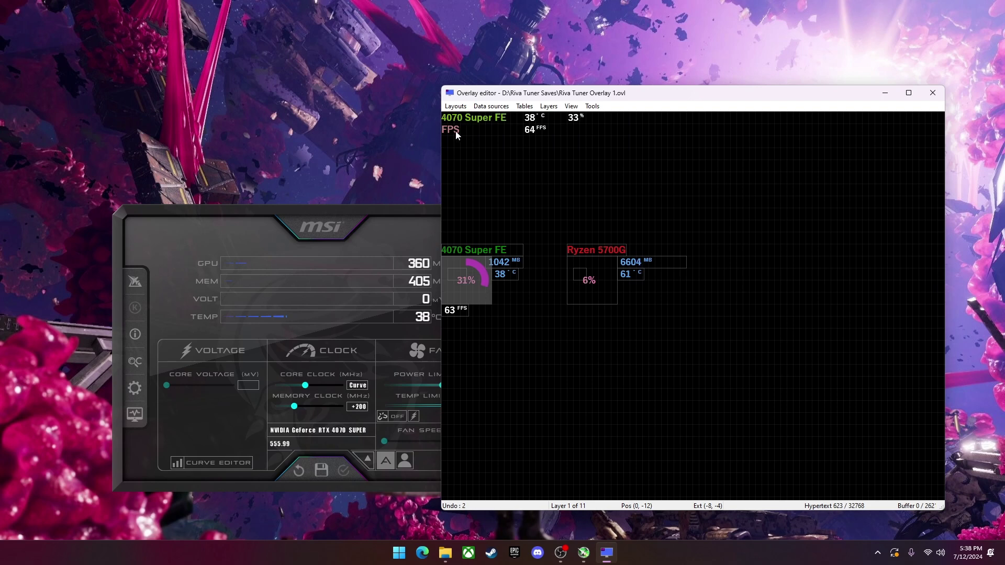
drag(611, 147, 487, 125)
drag(742, 375, 398, 236)
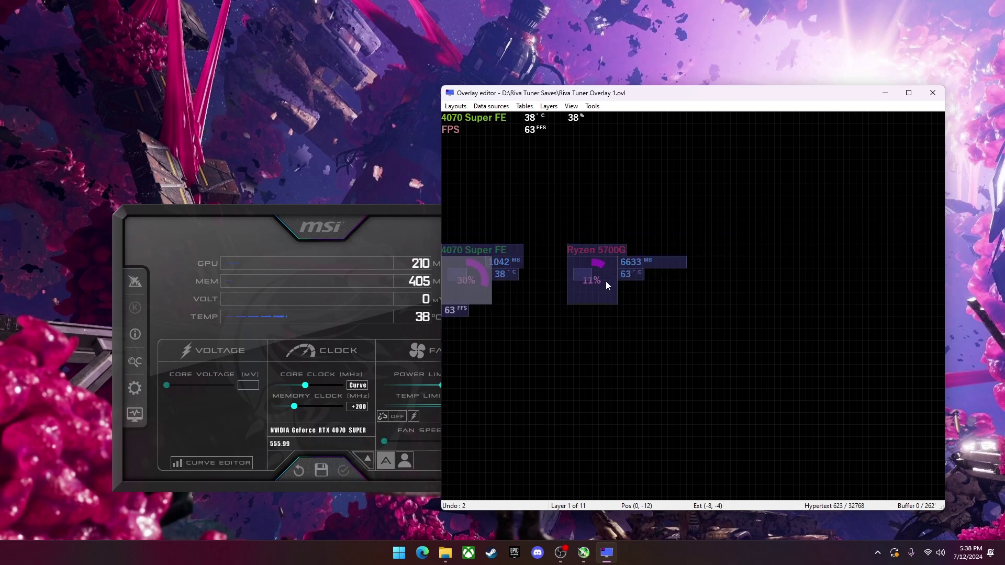
drag(606, 283, 583, 156)
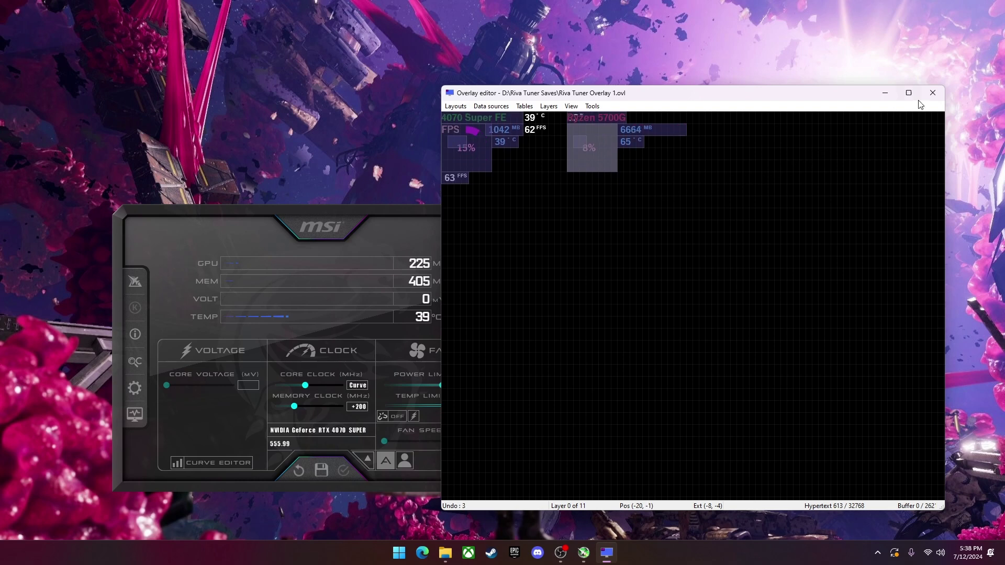
click(932, 93)
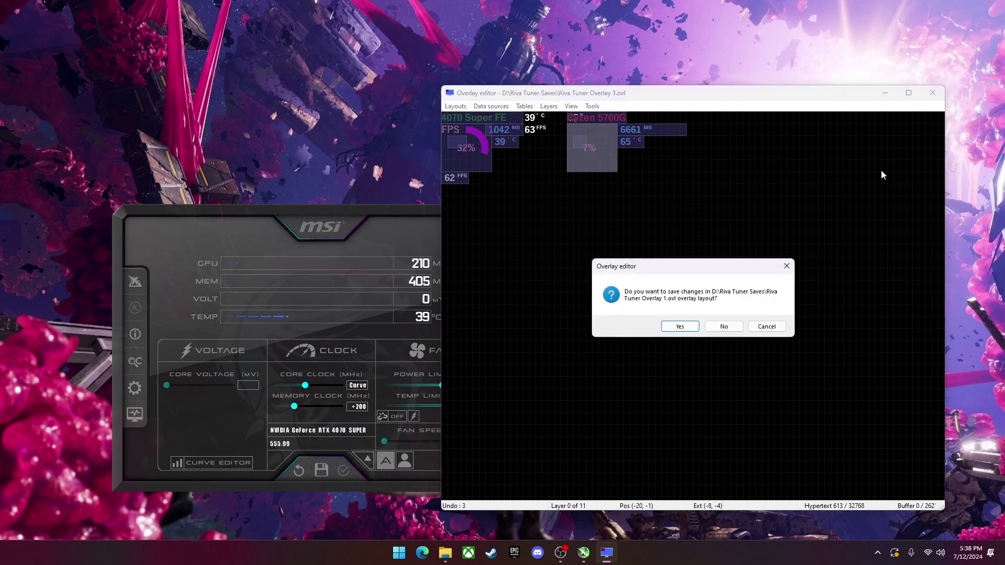
Discard the overlay editor's changes and reopen Afterburner's Monitoring settings
click(724, 327)
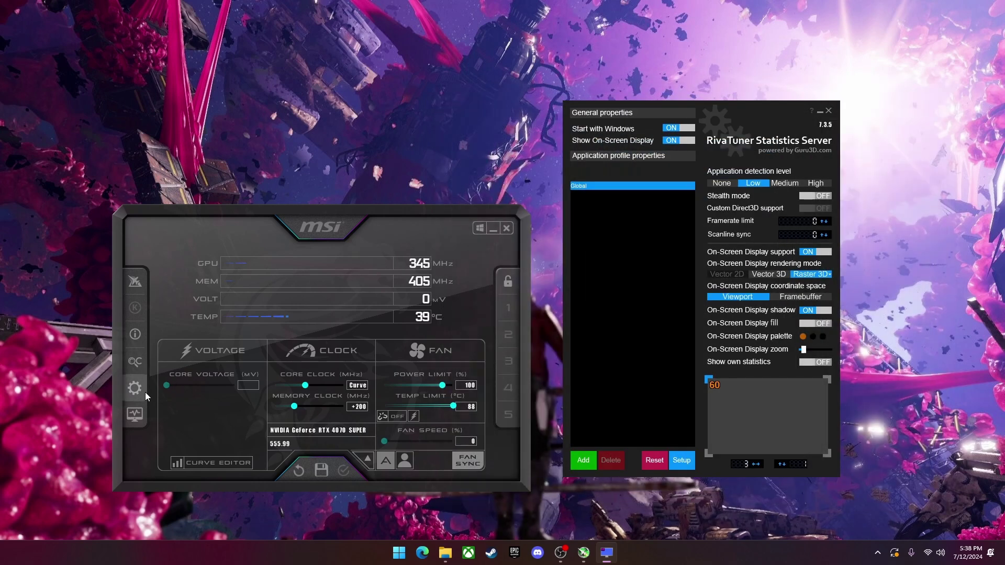
click(142, 390)
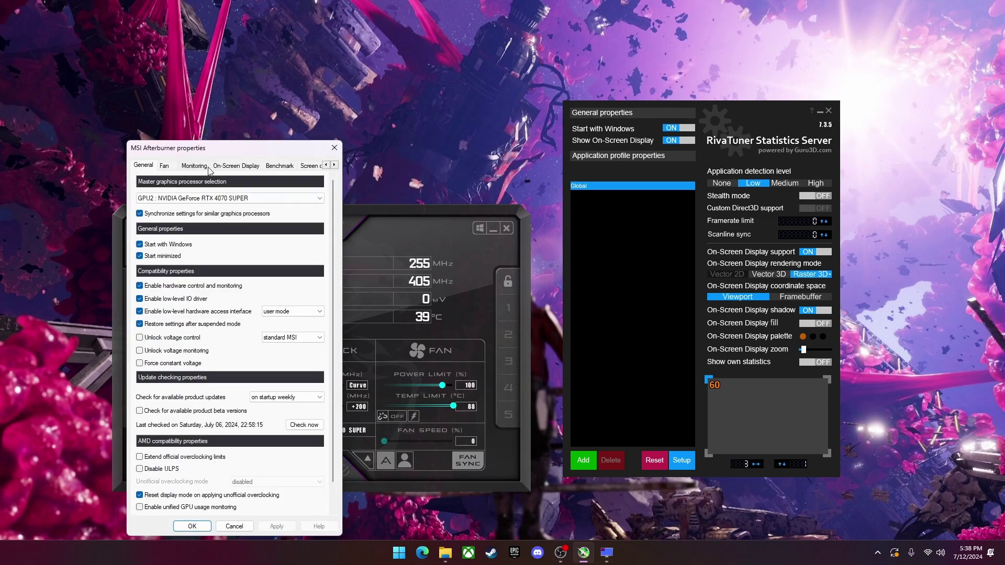
click(200, 168)
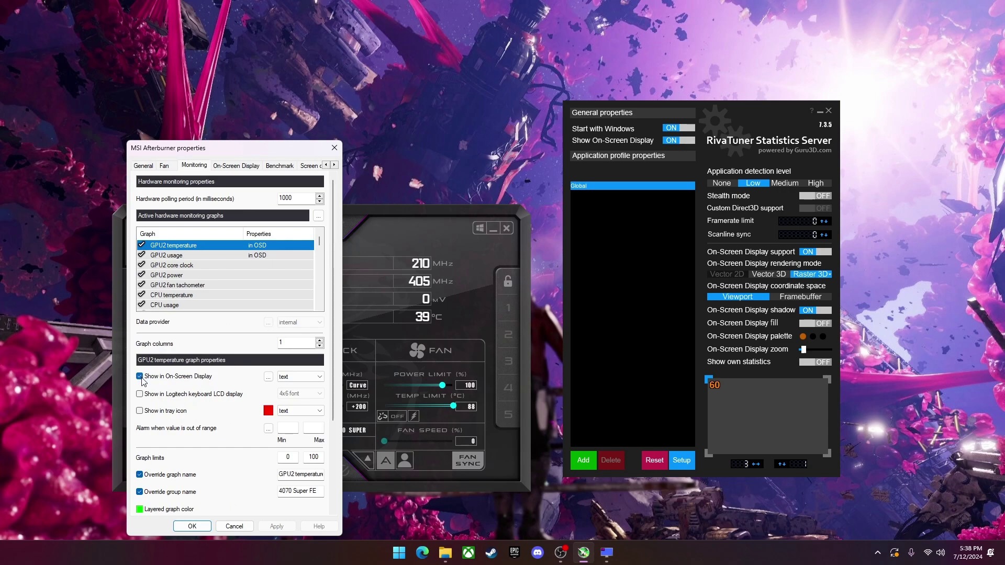
Remove GPU2 temperature, GPU2 usage and Framerate from the on-screen display, then apply and save
click(140, 377)
click(170, 256)
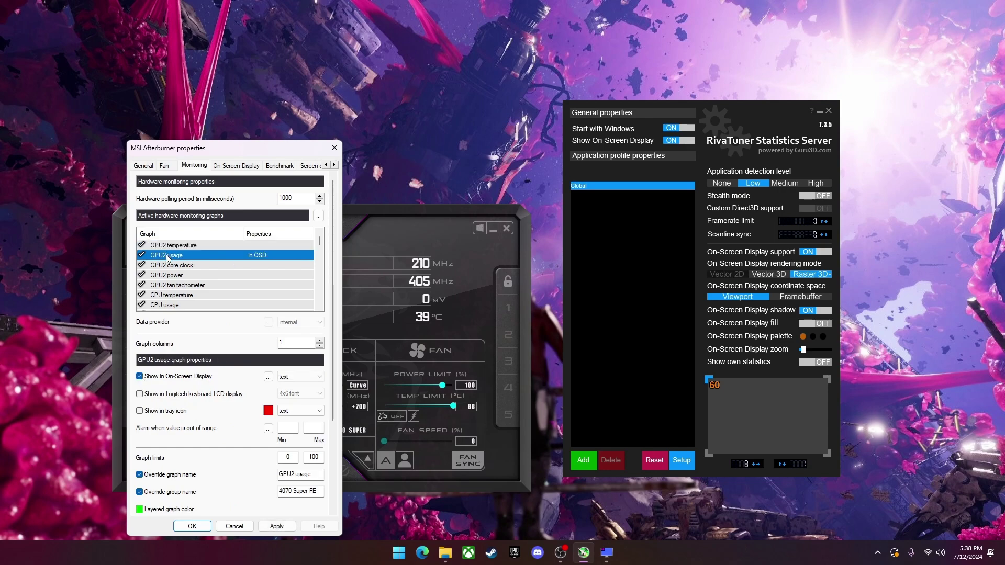
click(140, 377)
scroll(240, 269, down, 3)
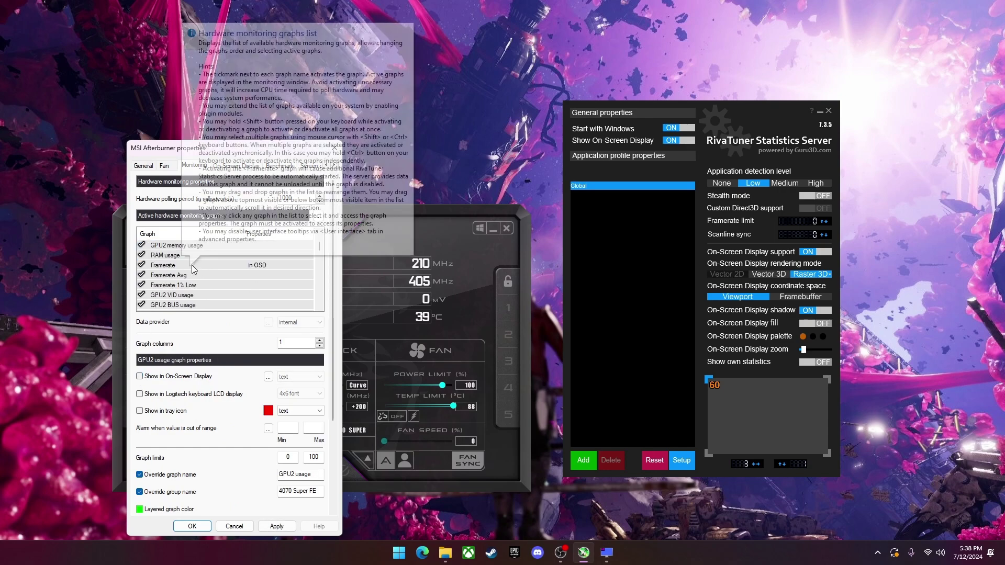
click(240, 266)
click(140, 376)
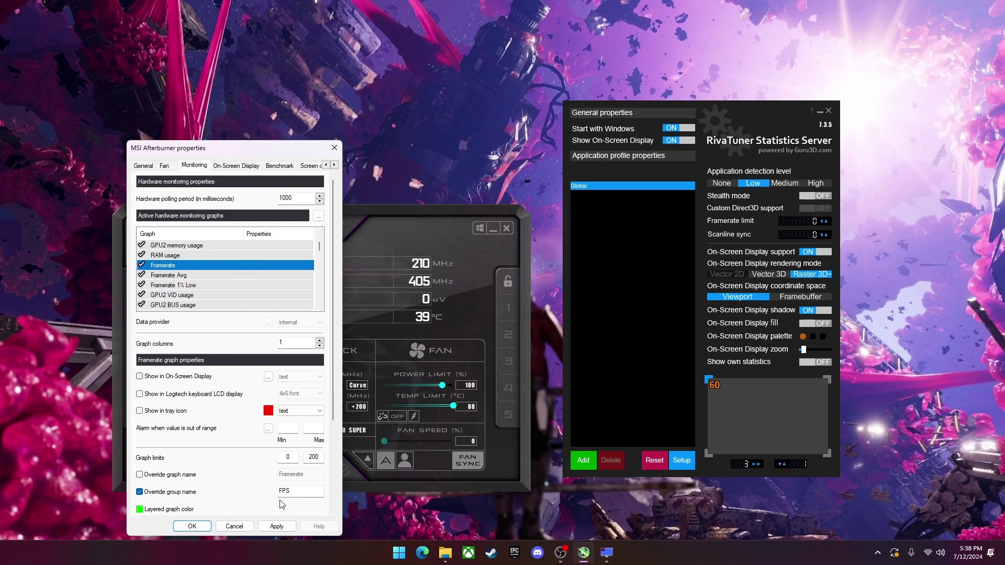
click(283, 527)
click(195, 526)
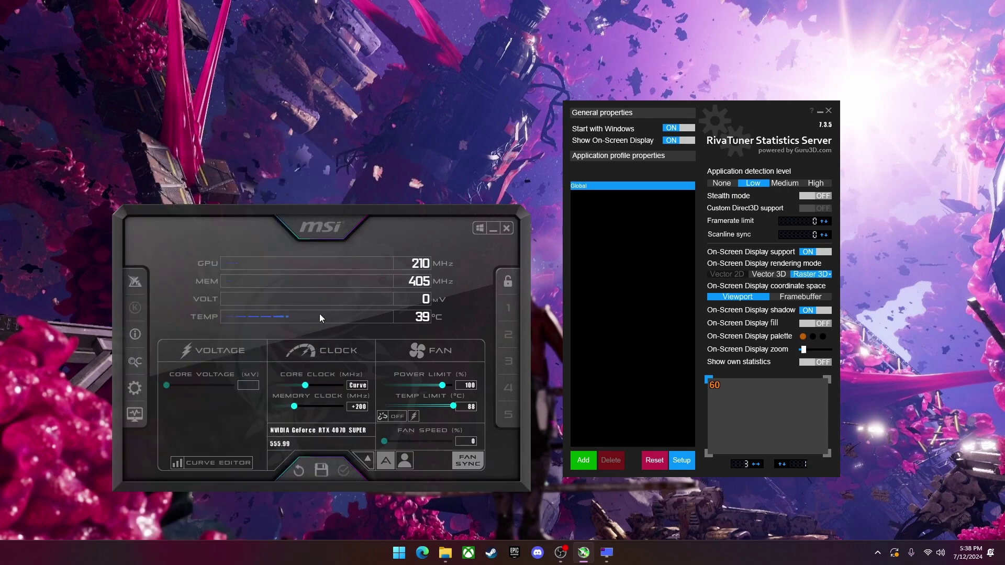
Launch OverlayEditor.dll from RTSS Setup's Plugins list to reopen Riva Tuner Overlay 1.ovl
click(681, 460)
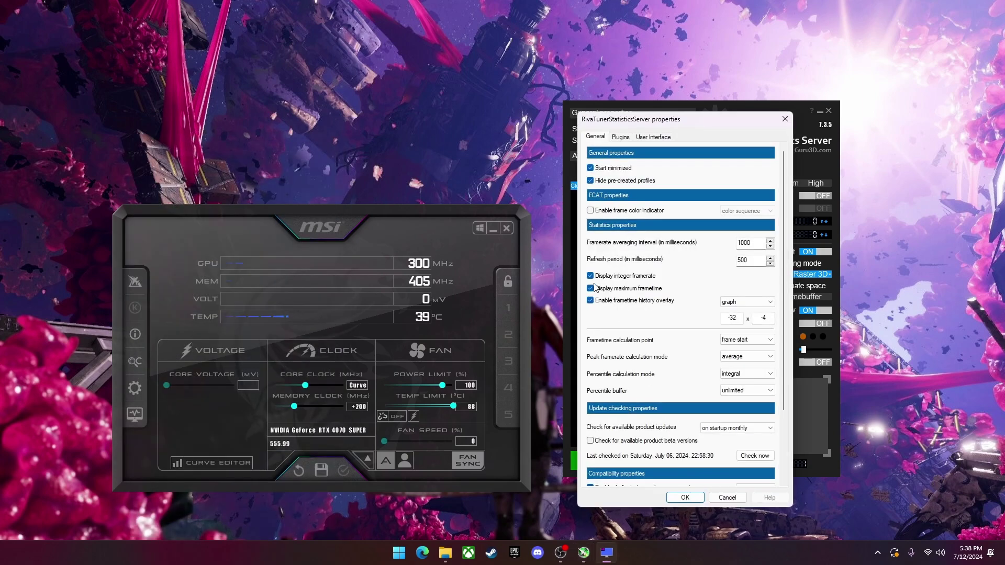
click(620, 137)
double_click(615, 180)
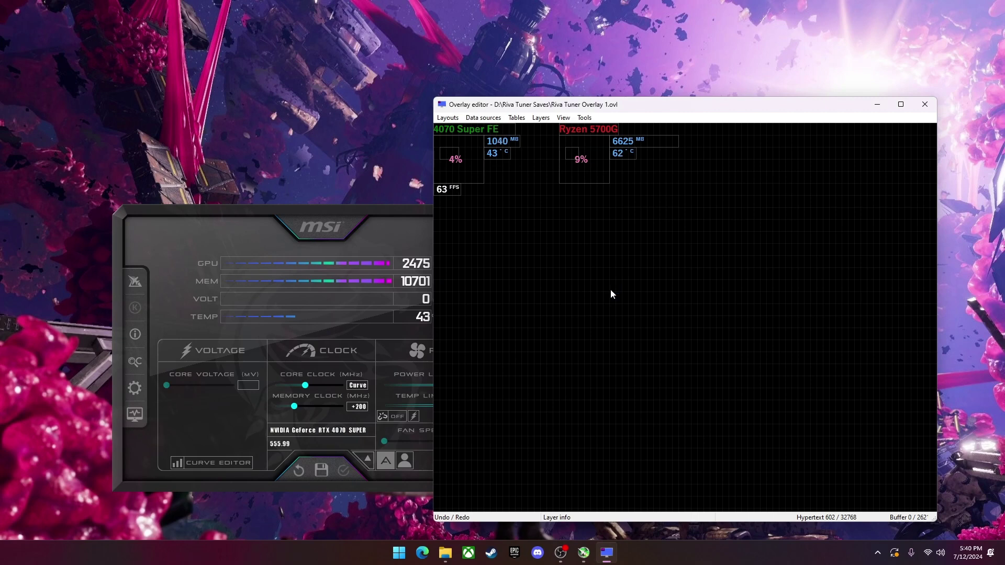
Restore File Explorer and open the Riva Tuner Saves folder on Local Disk (D:)
click(445, 552)
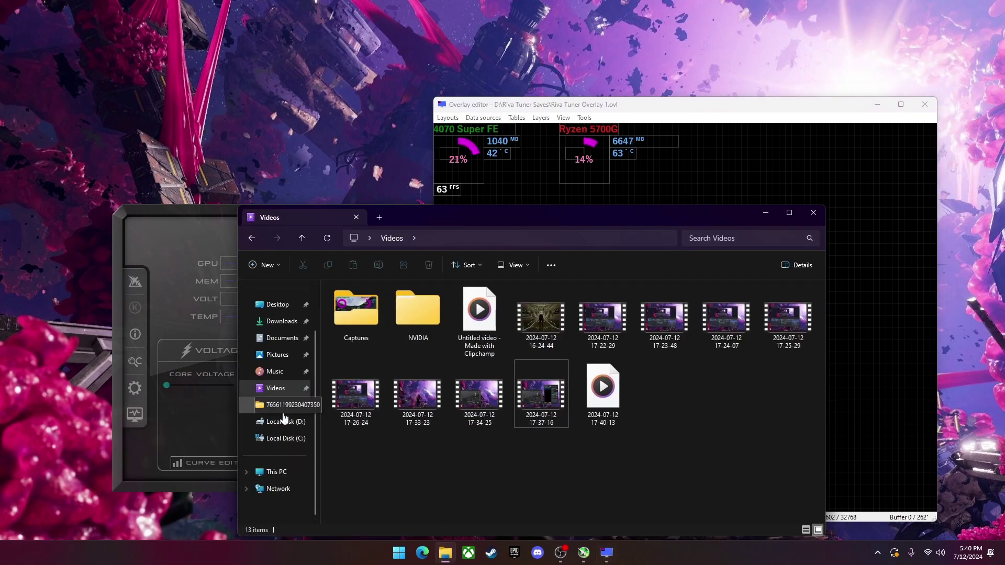
click(281, 440)
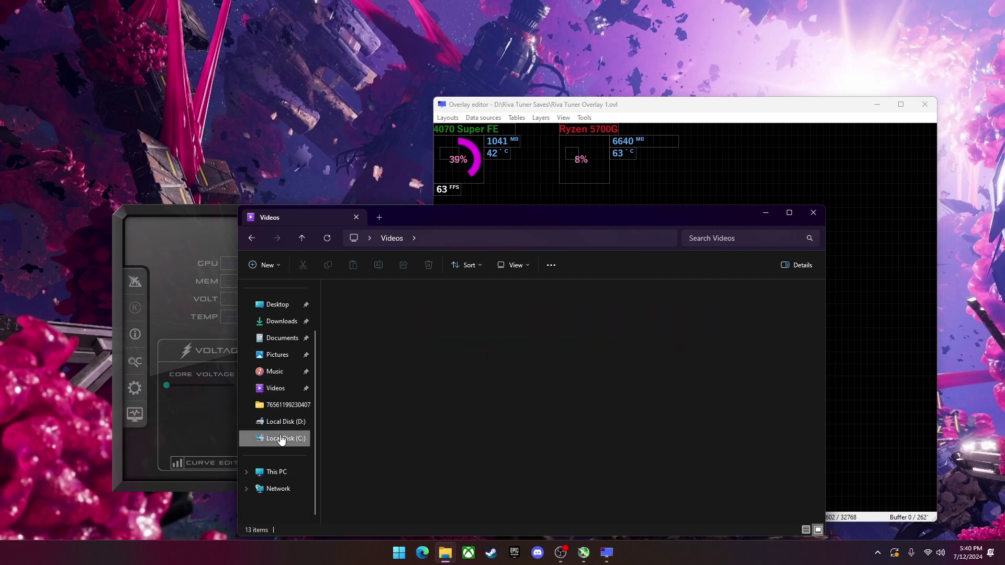
click(288, 406)
click(288, 422)
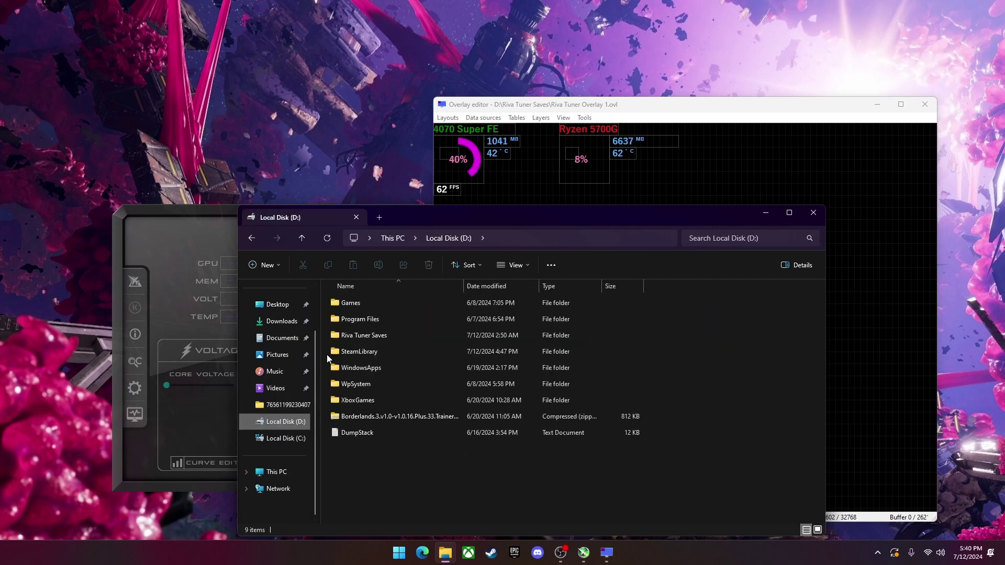
double_click(362, 338)
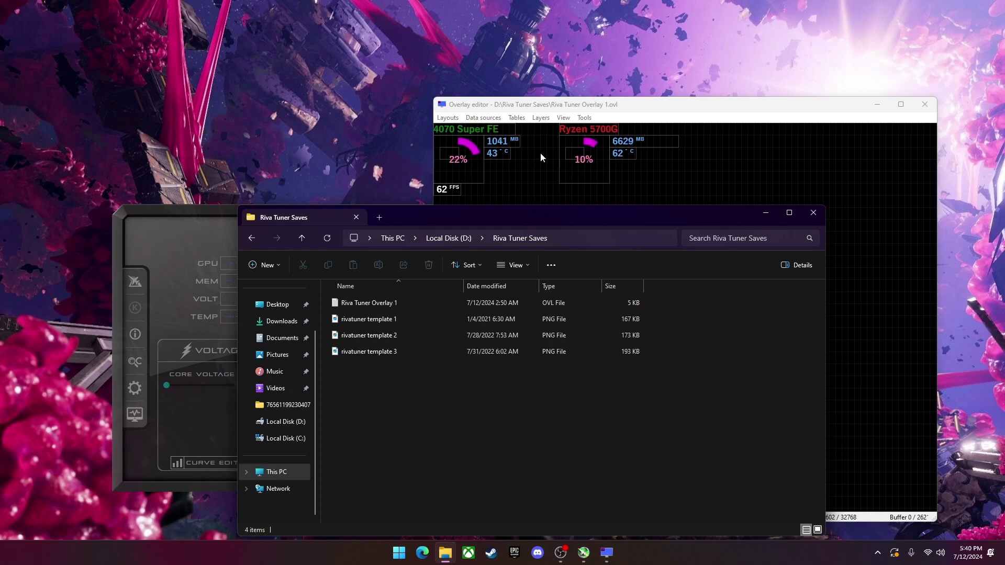
Preview rivatuner template 1, 2 and 3 PNGs in Photos one after another, then close it
double_click(434, 321)
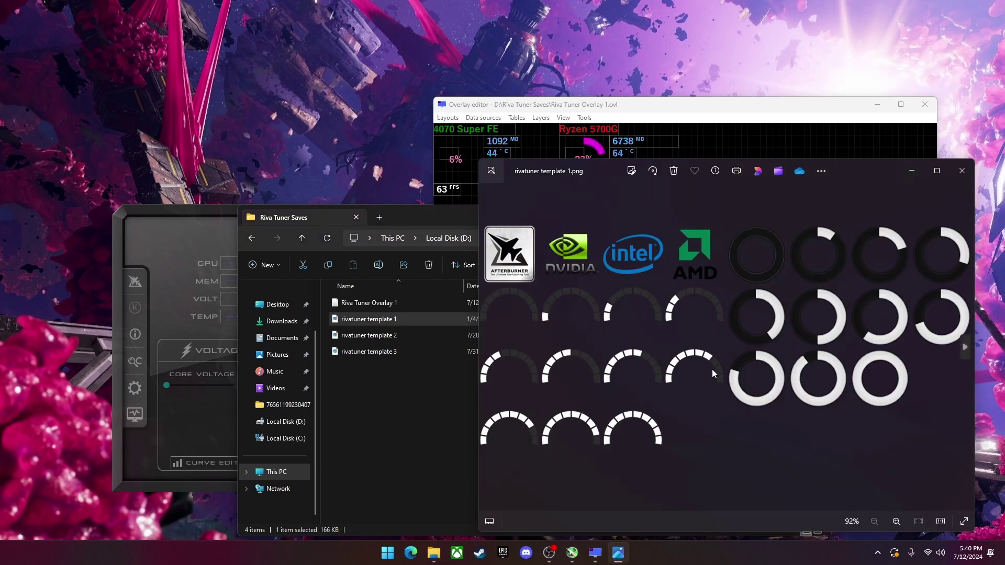
click(962, 171)
double_click(379, 331)
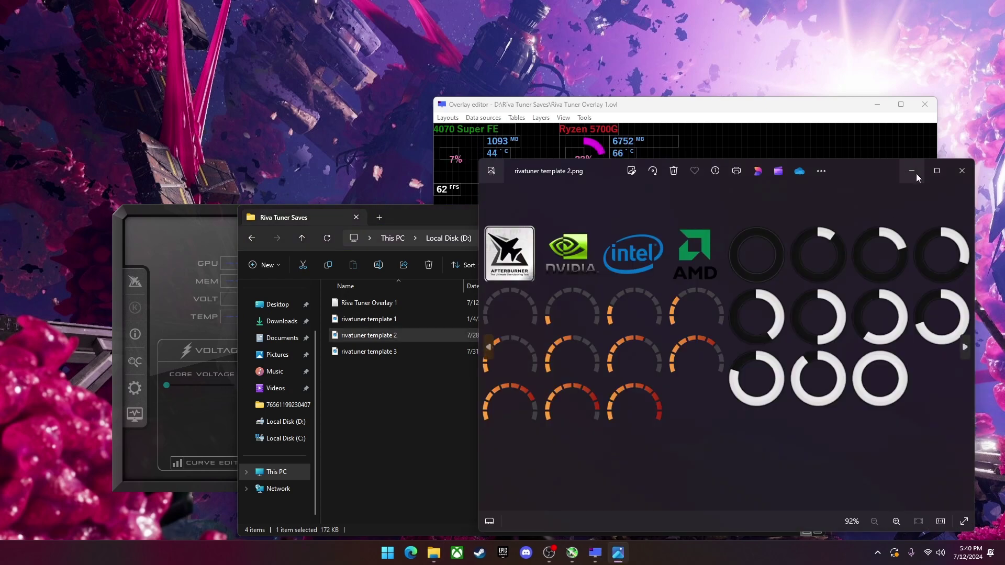
click(912, 171)
double_click(454, 353)
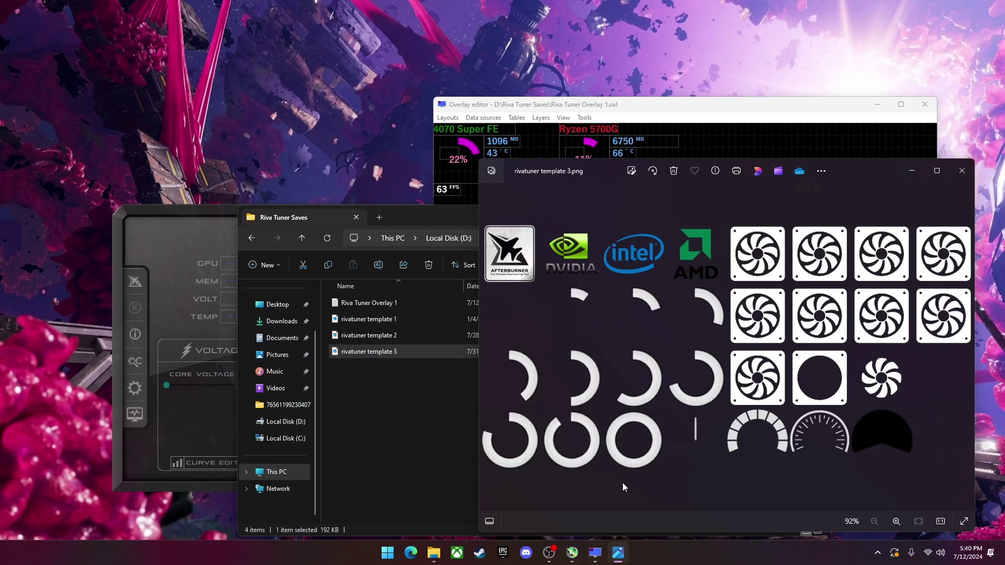
click(962, 171)
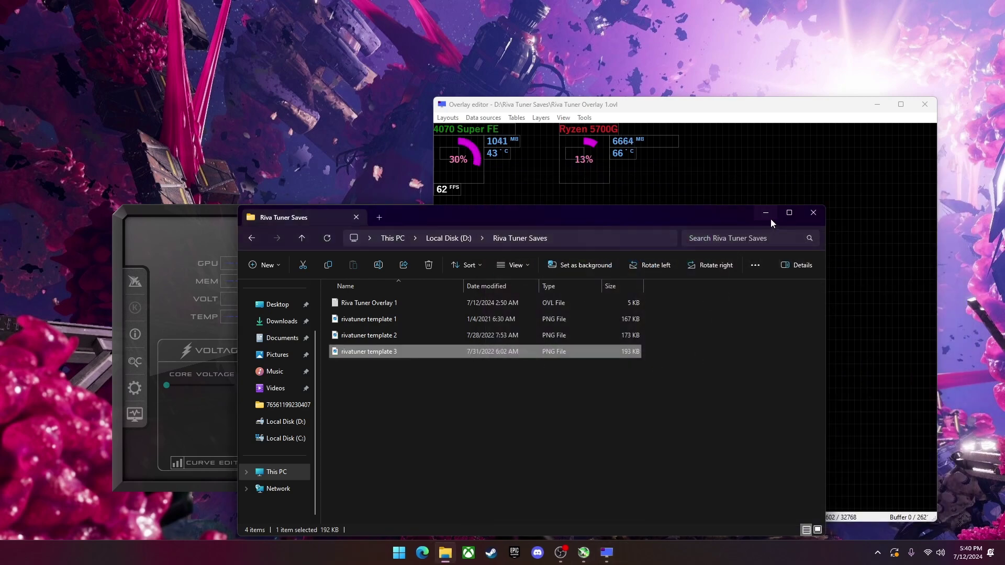
Move File Explorer and OBS aside and load Riva Tuner Overlay 1.ovl via Layouts > Load
click(771, 216)
click(576, 132)
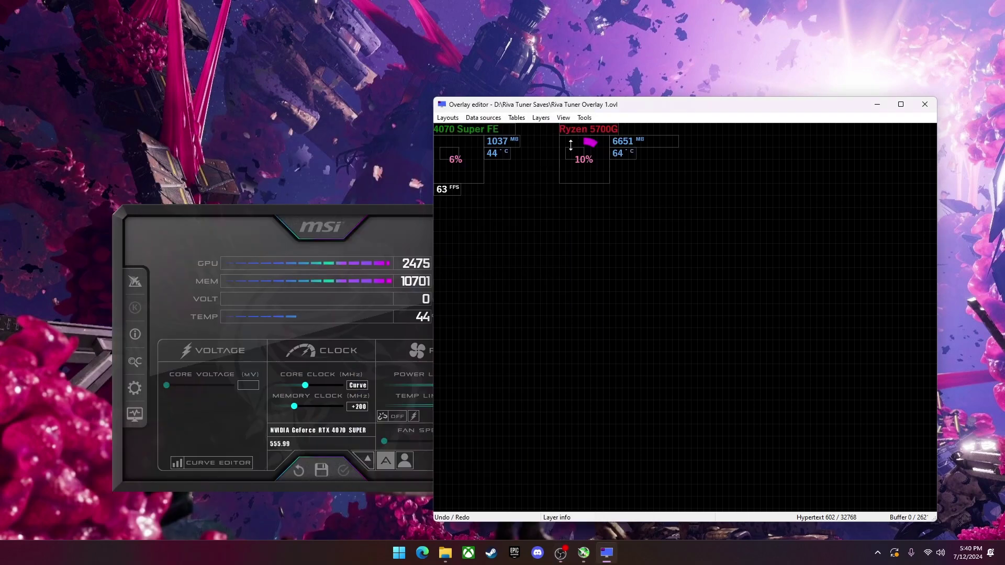
click(449, 117)
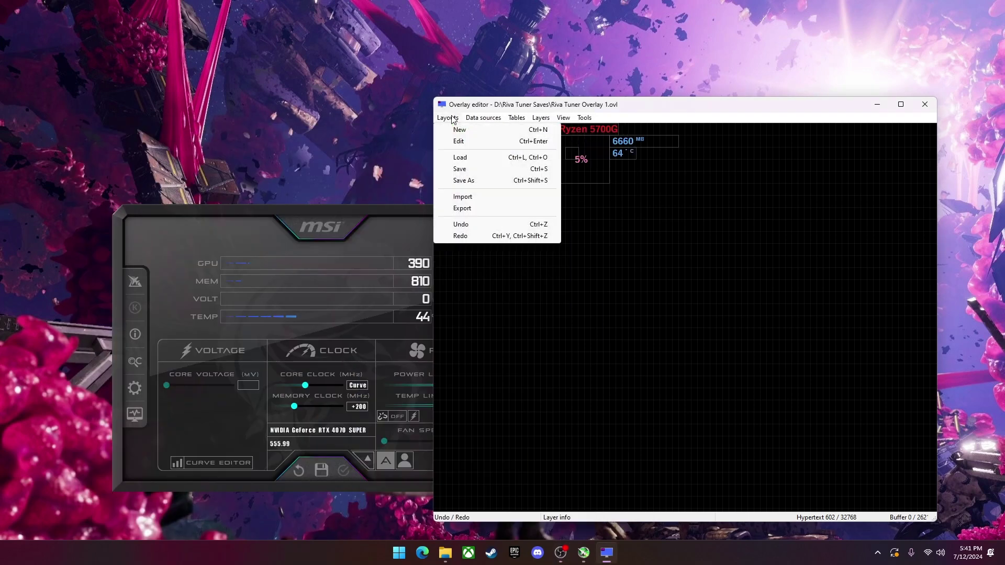
click(481, 159)
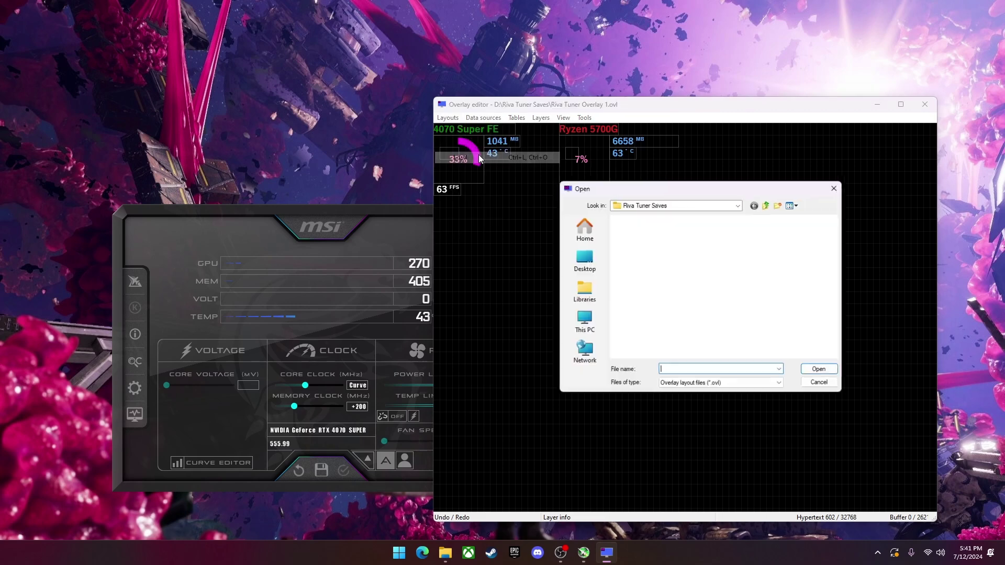
double_click(646, 252)
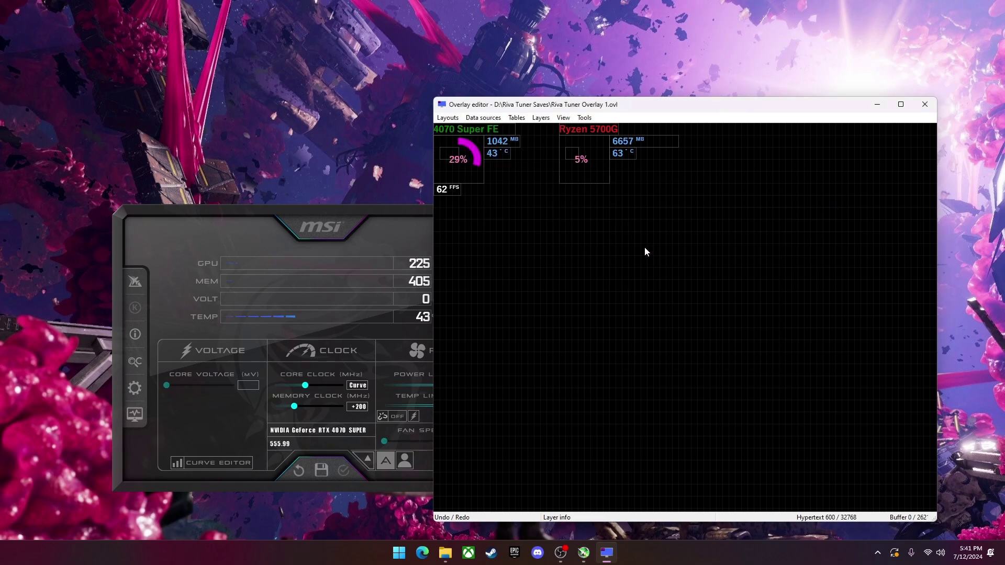
Start a blank layout, reload Riva Tuner Overlay 1.ovl, and select all GPU and CPU layers
key(Delete)
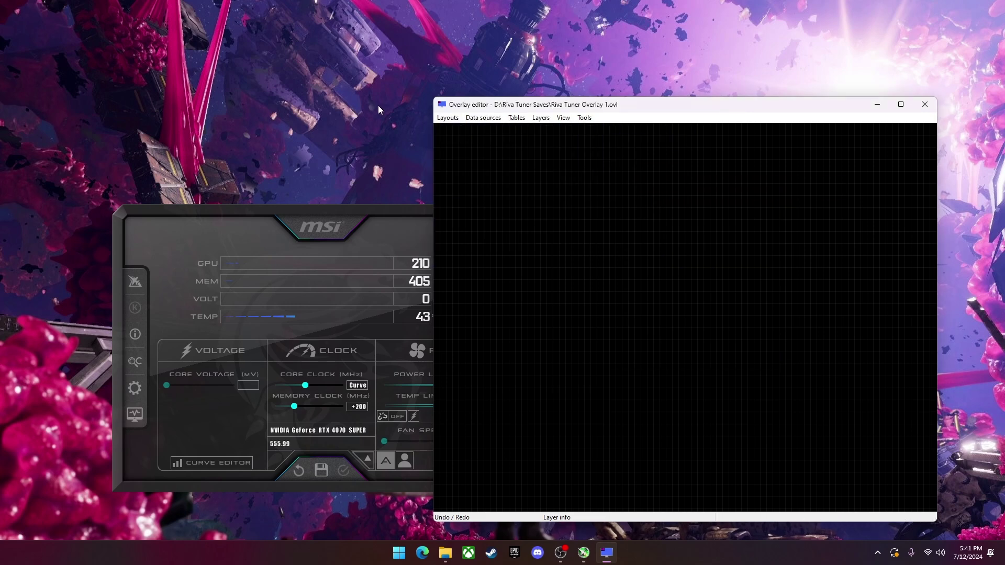
click(448, 118)
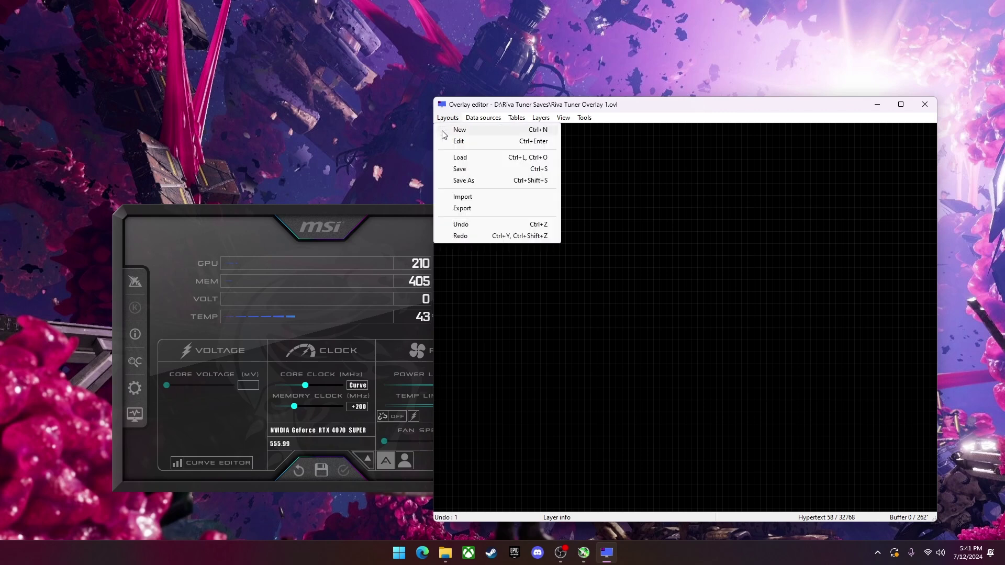
click(461, 157)
click(638, 255)
double_click(639, 256)
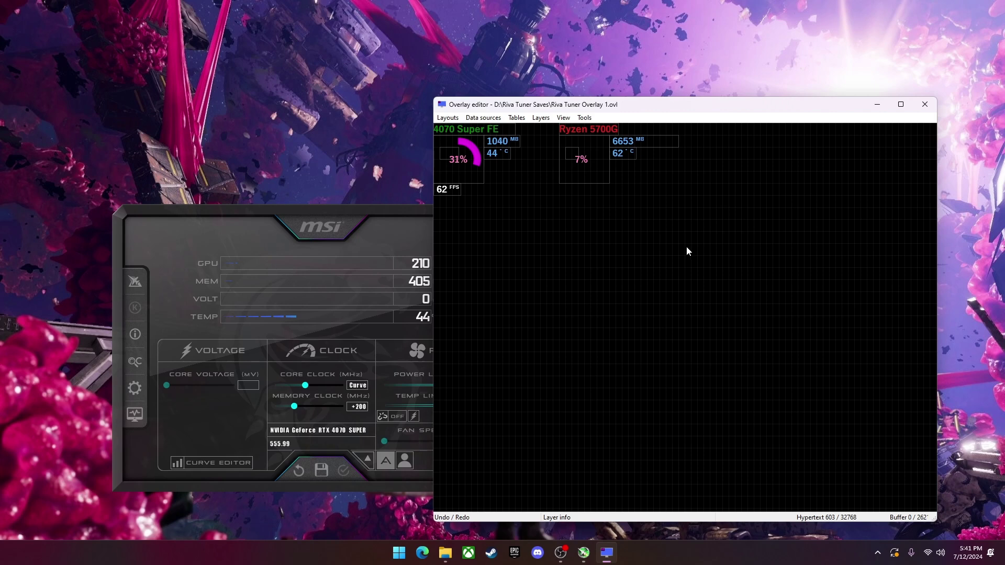
drag(687, 247, 275, 118)
Set rivatuner template 3.png as the layout's embedded image in Layouts > Edit and confirm
click(525, 225)
click(448, 119)
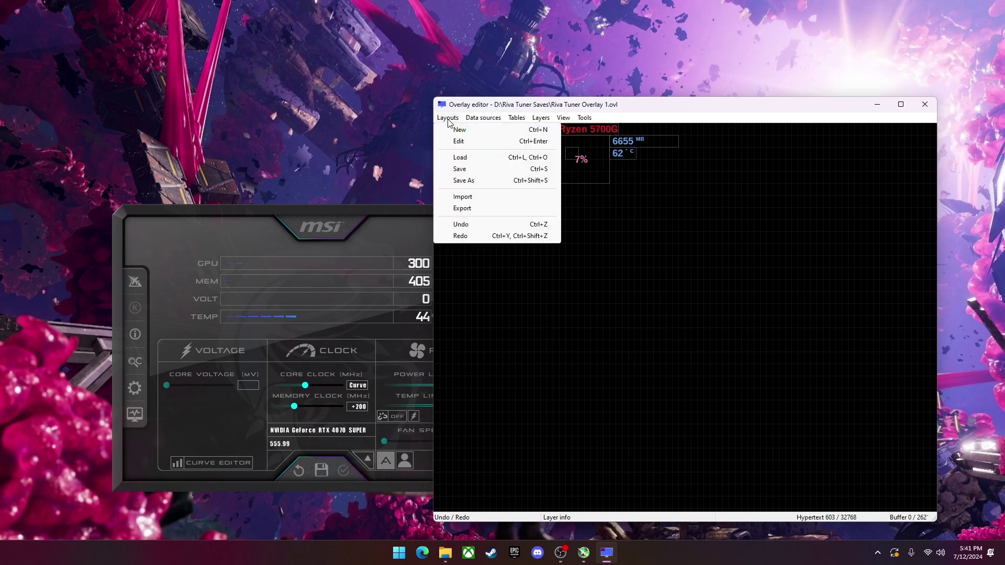
click(472, 141)
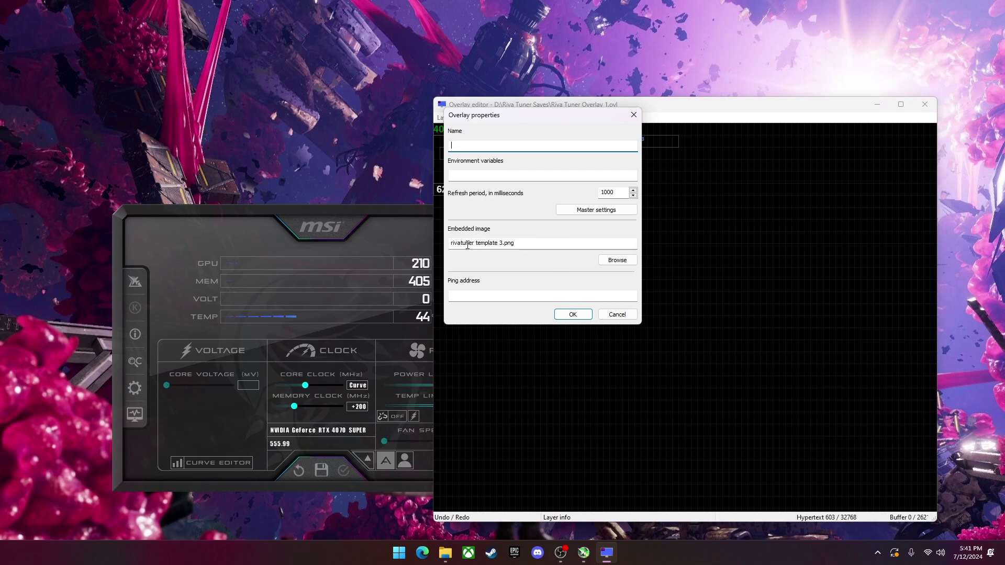
click(626, 261)
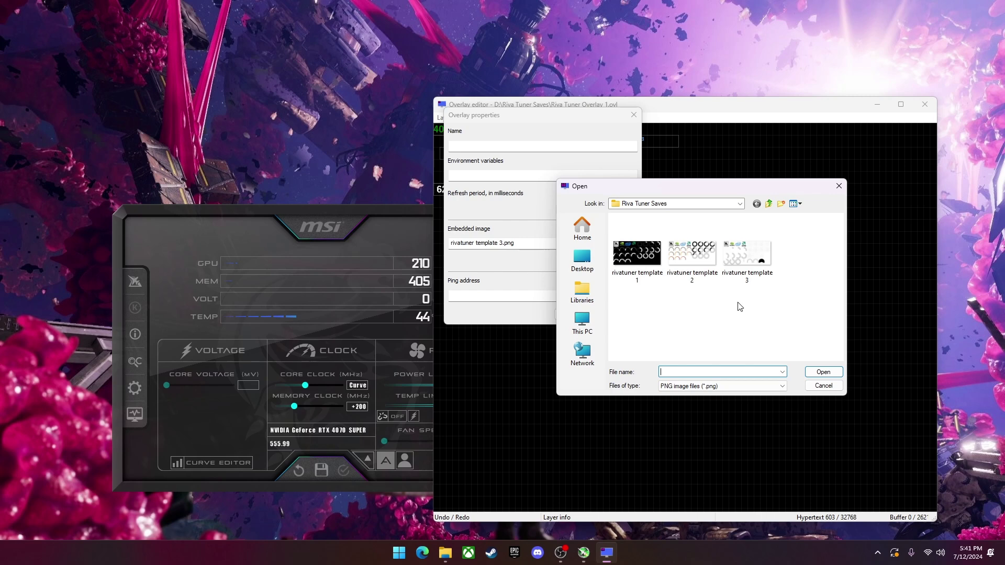
double_click(744, 264)
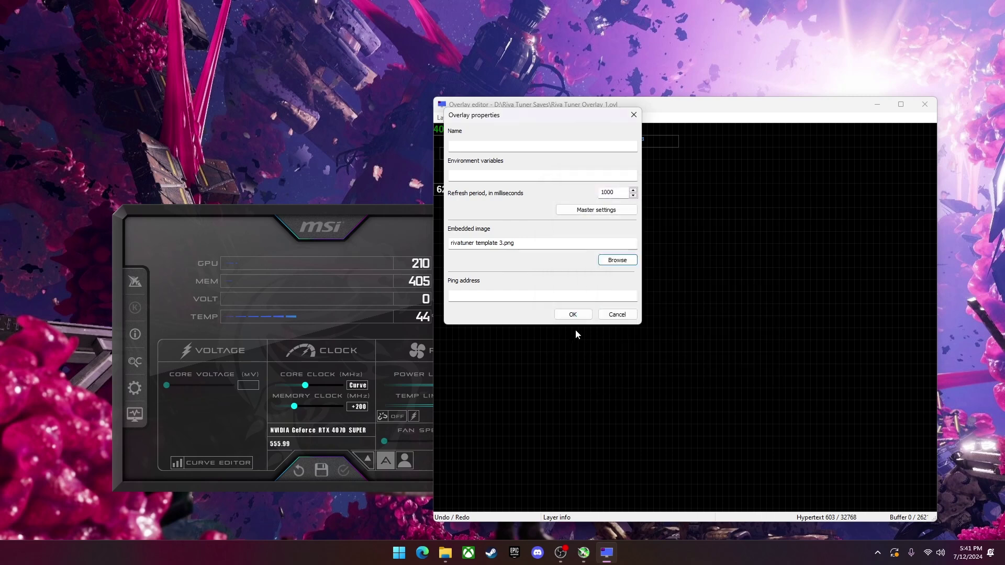
click(585, 315)
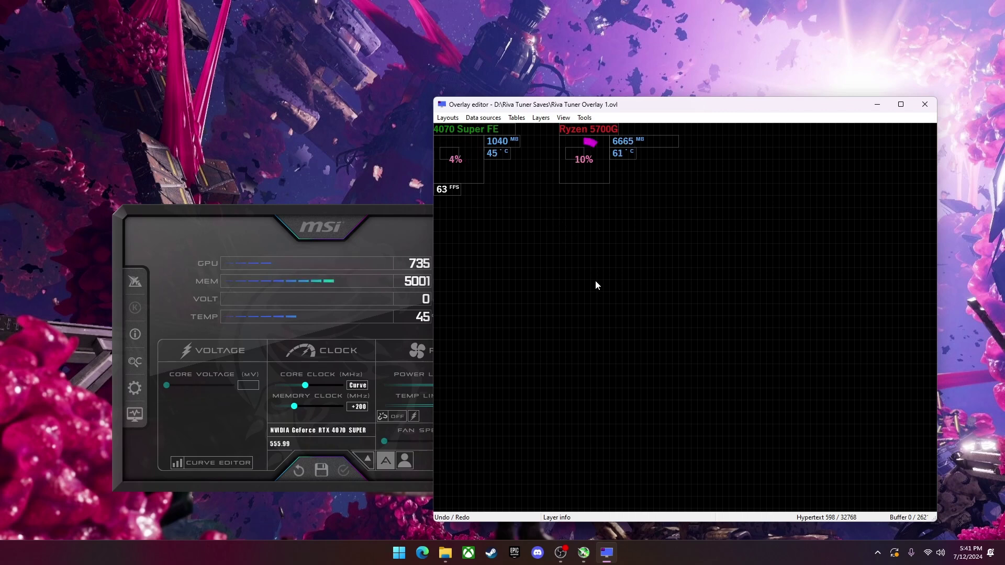
Open Add new data sources and browse the Internal HAL provider's sensors
click(477, 119)
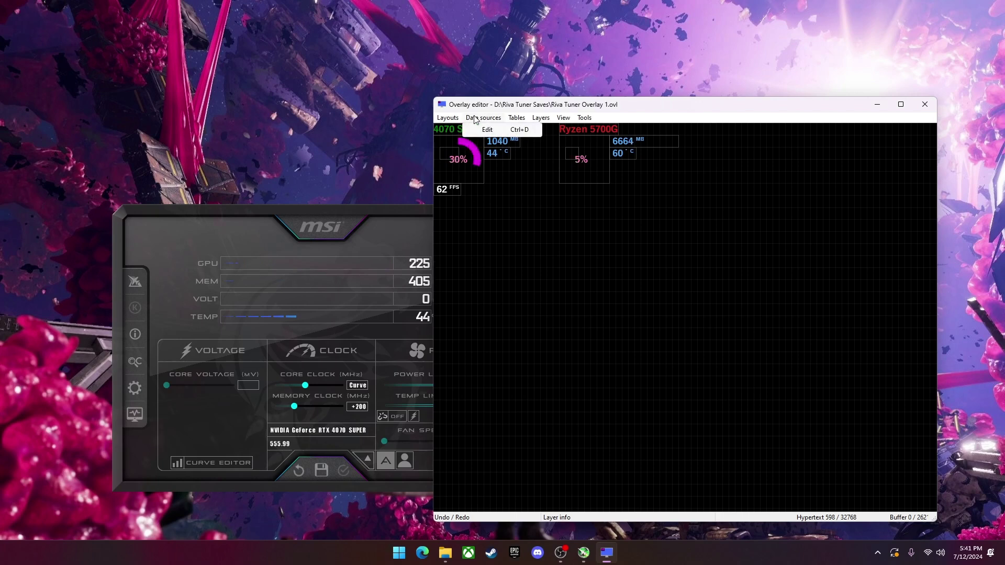
click(477, 130)
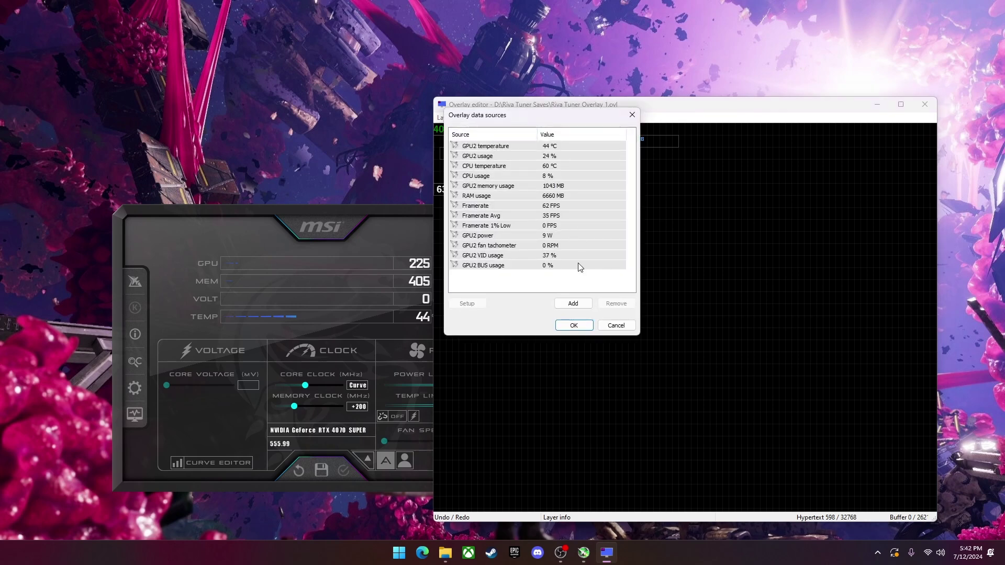
click(572, 303)
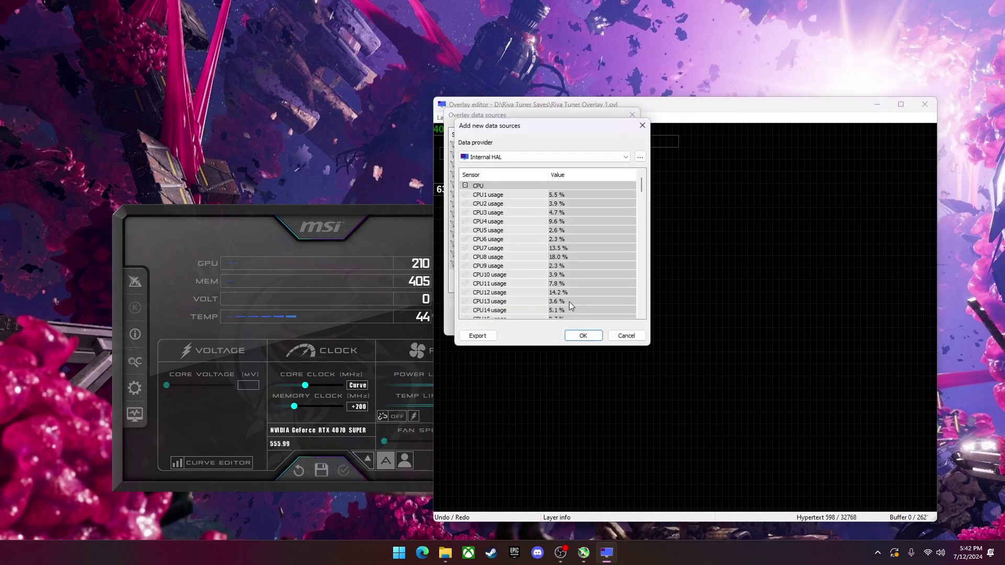
drag(529, 137, 698, 129)
click(698, 135)
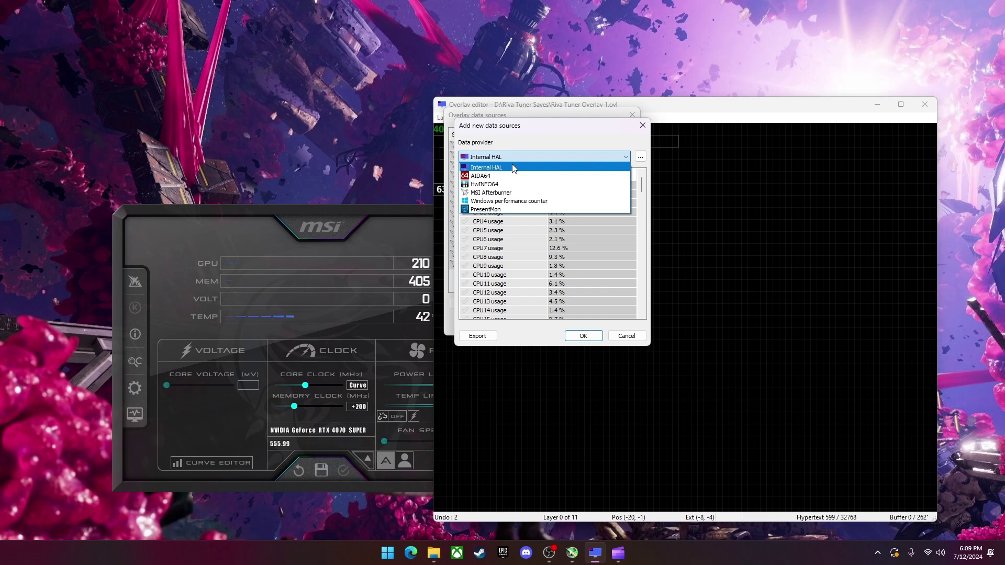
click(513, 168)
scroll(509, 236, down, 12)
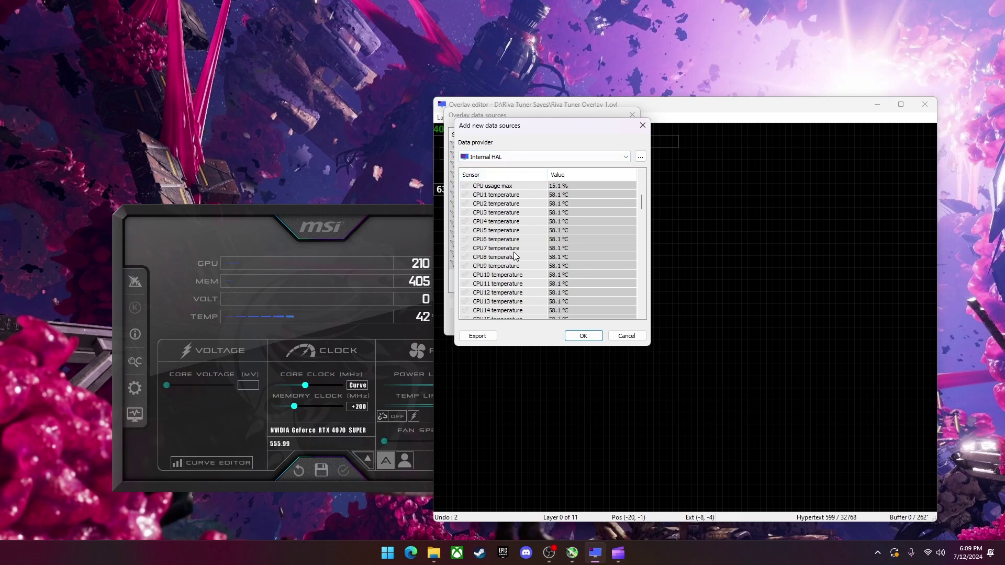
scroll(509, 264, down, 13)
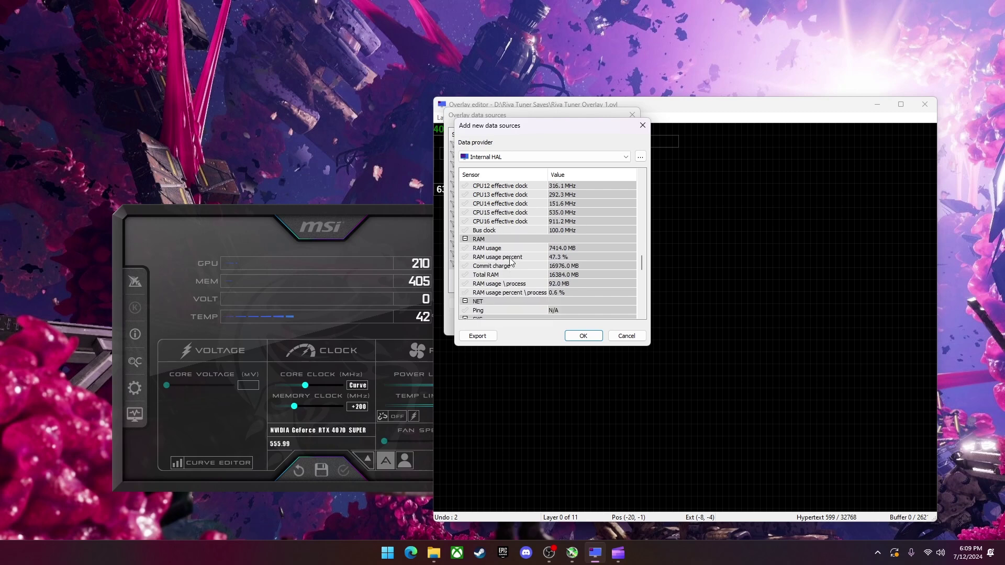
scroll(511, 266, down, 5)
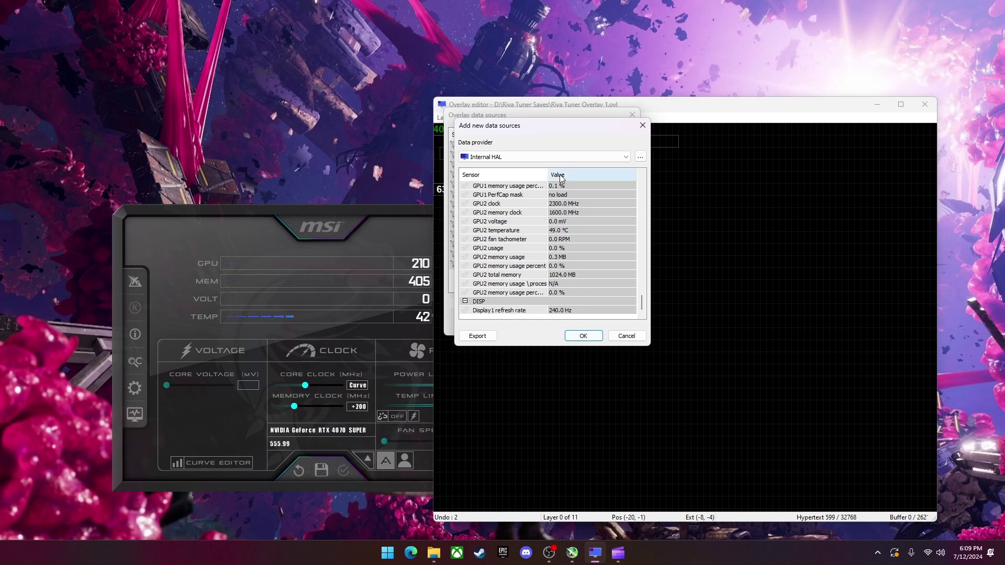
Switch the data provider to MSI Afterburner and confirm both data source dialogs
click(553, 158)
click(523, 192)
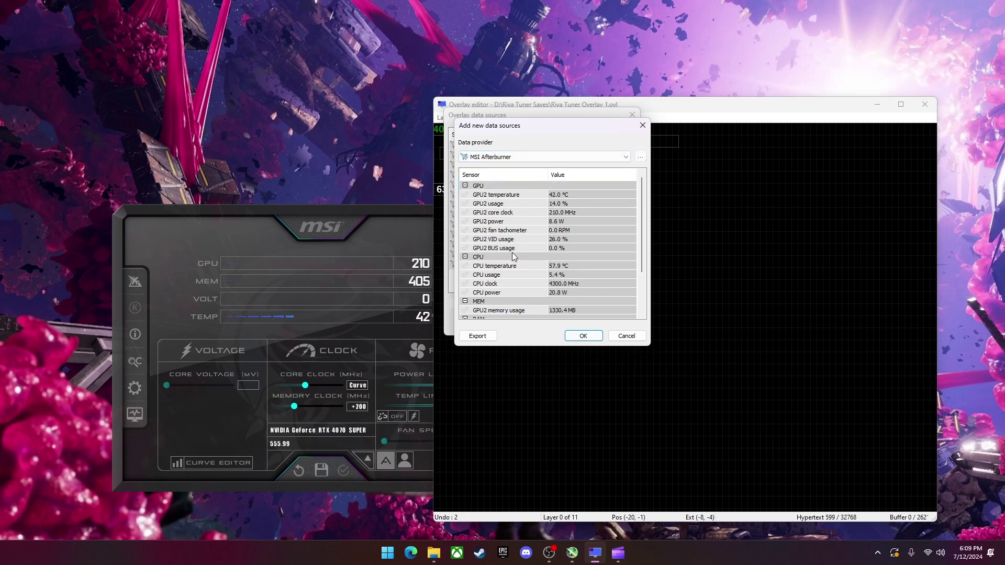
scroll(512, 252, down, 2)
scroll(469, 255, up, 2)
click(583, 336)
click(579, 325)
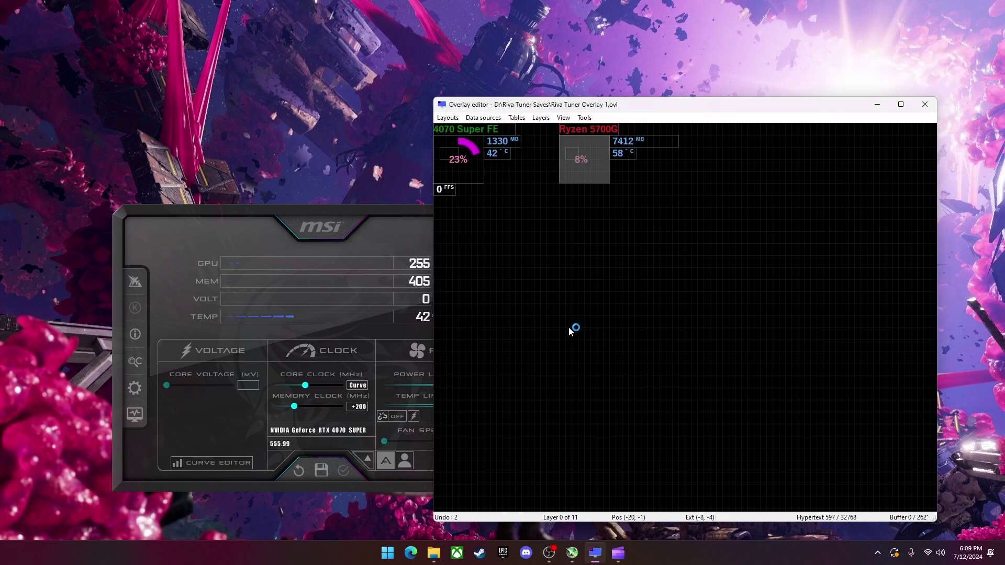
Create a new text table with value and units cell alignment set to 0
click(517, 117)
click(518, 129)
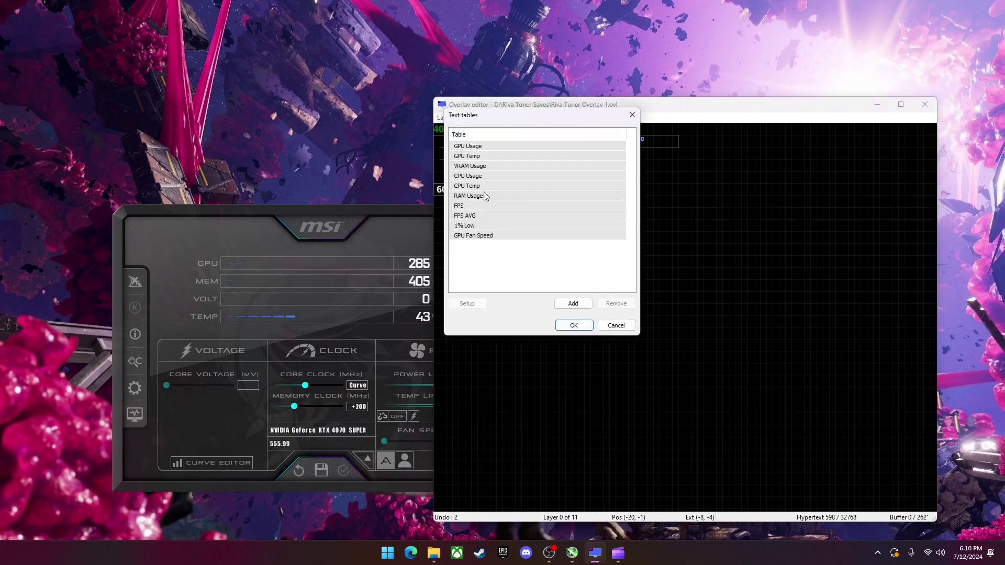
click(572, 303)
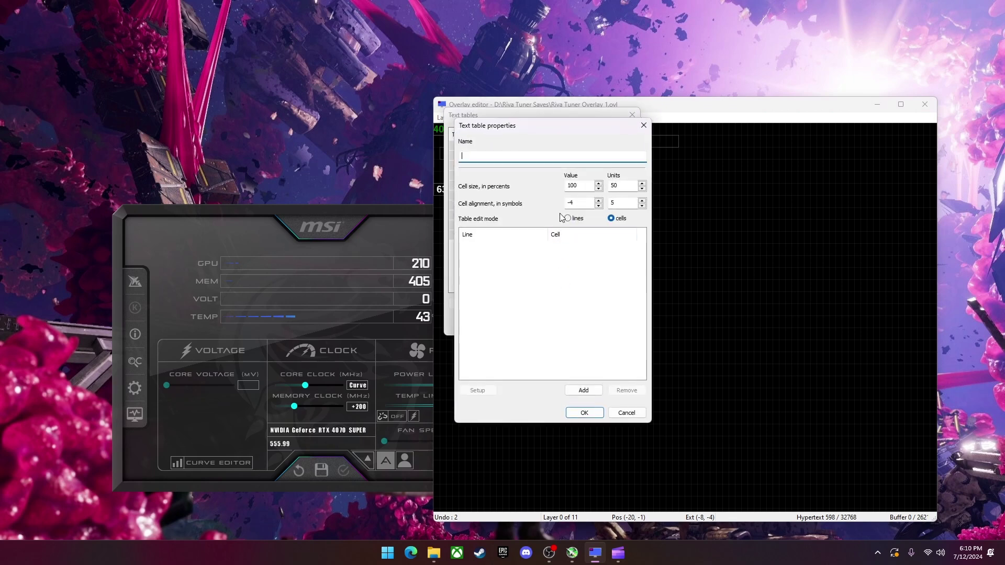
double_click(588, 202)
text(0)
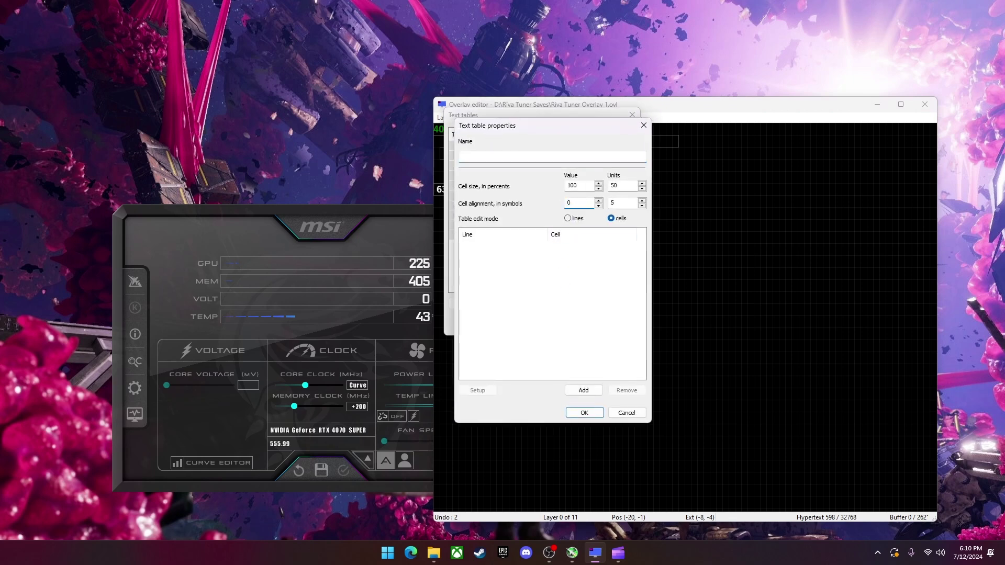
double_click(617, 208)
Add a separator cell and name the table 'GPU Power'
click(524, 159)
click(584, 391)
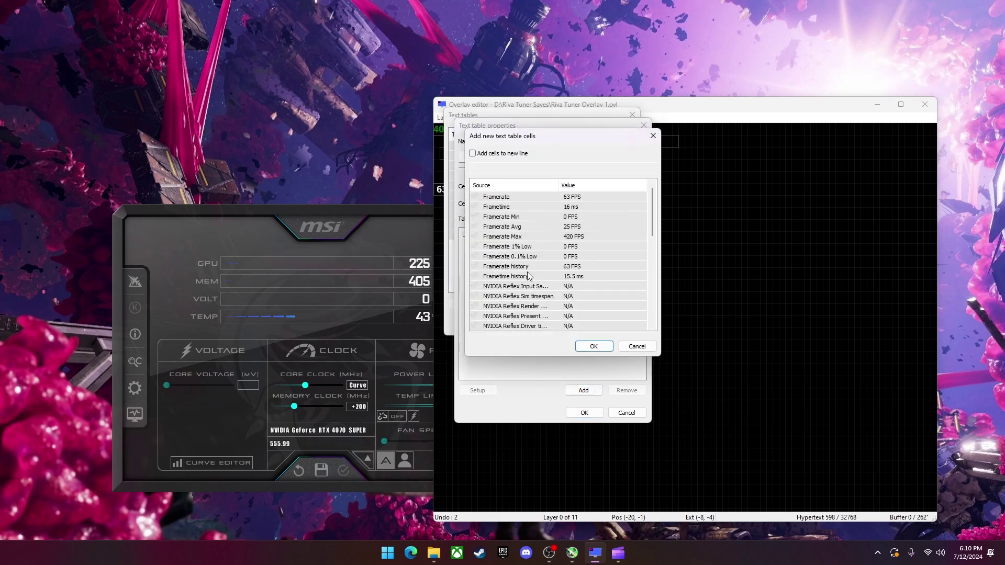
scroll(534, 271, down, 5)
scroll(538, 271, down, 3)
scroll(537, 277, up, 3)
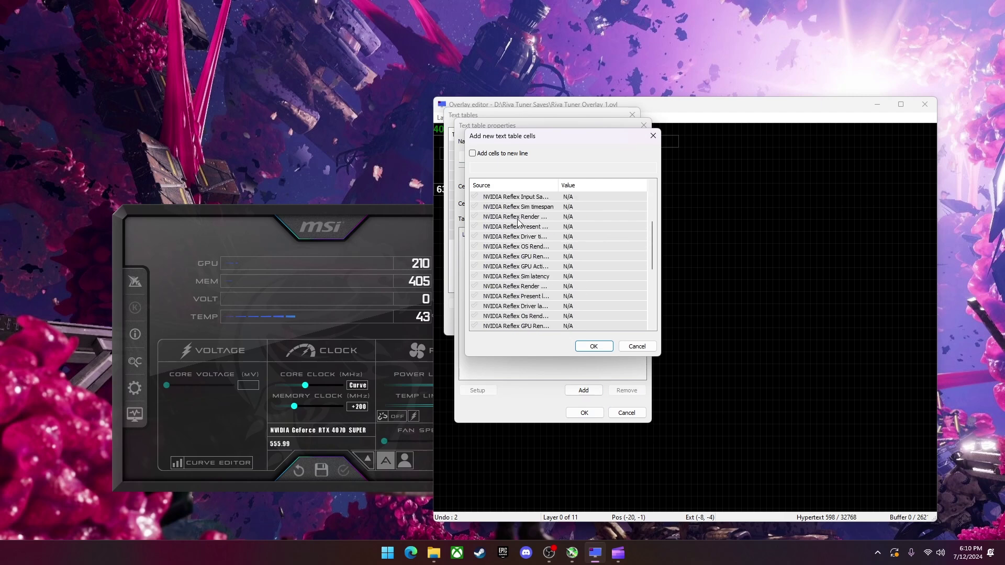
click(606, 347)
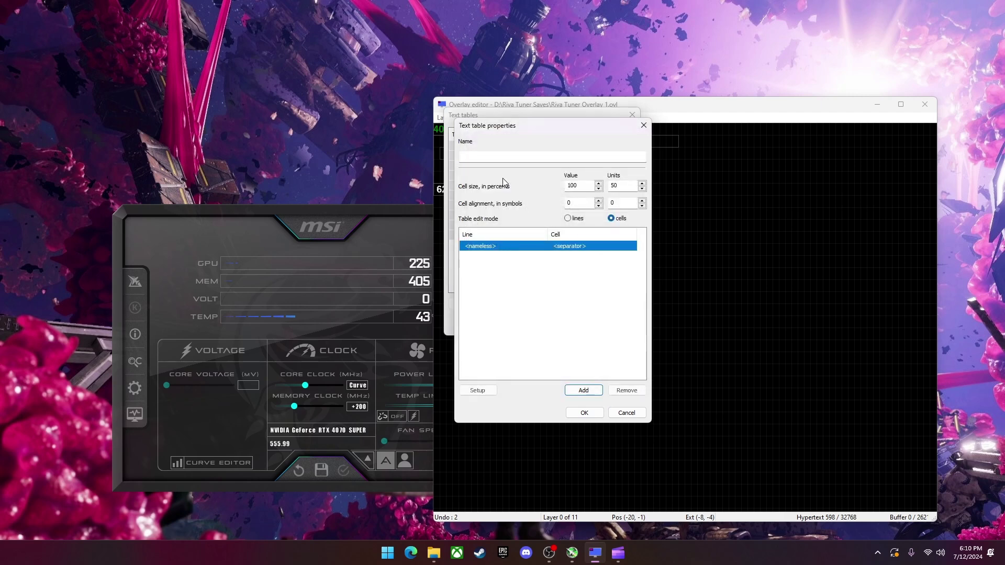
click(500, 156)
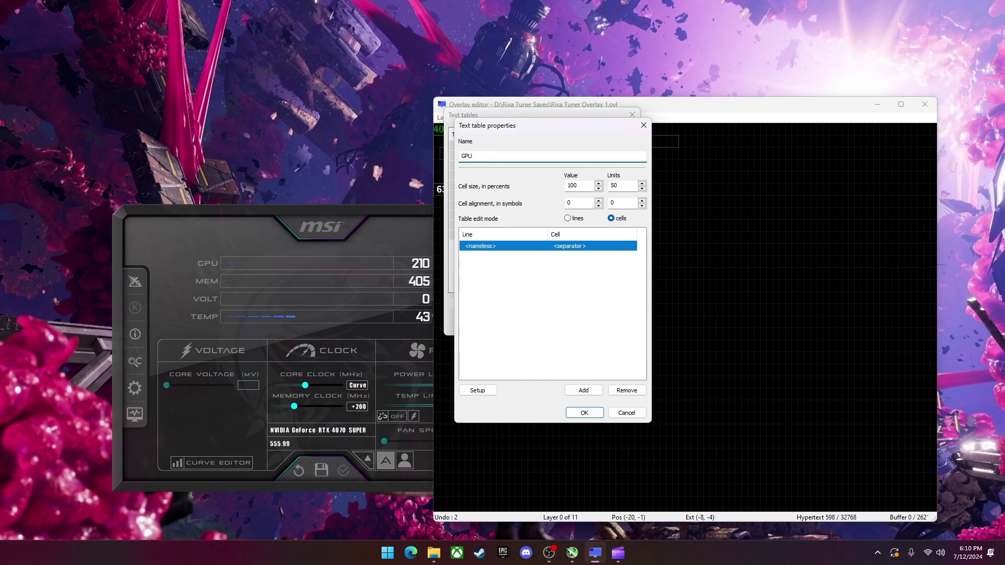
text(GPU Poweer)
Add a GPU2 power cell to the GPU Power table
click(583, 390)
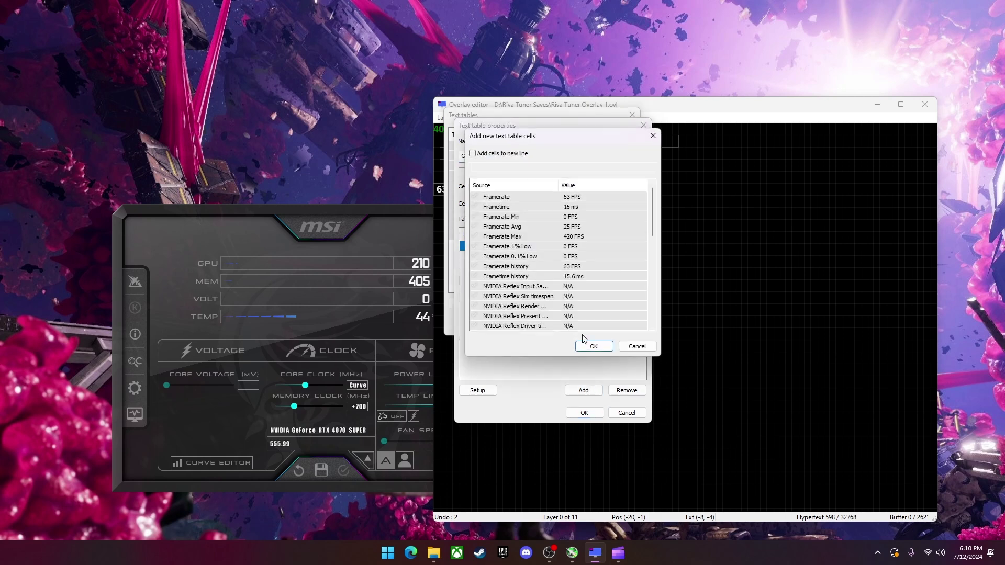
scroll(589, 306, down, 5)
scroll(589, 306, down, 2)
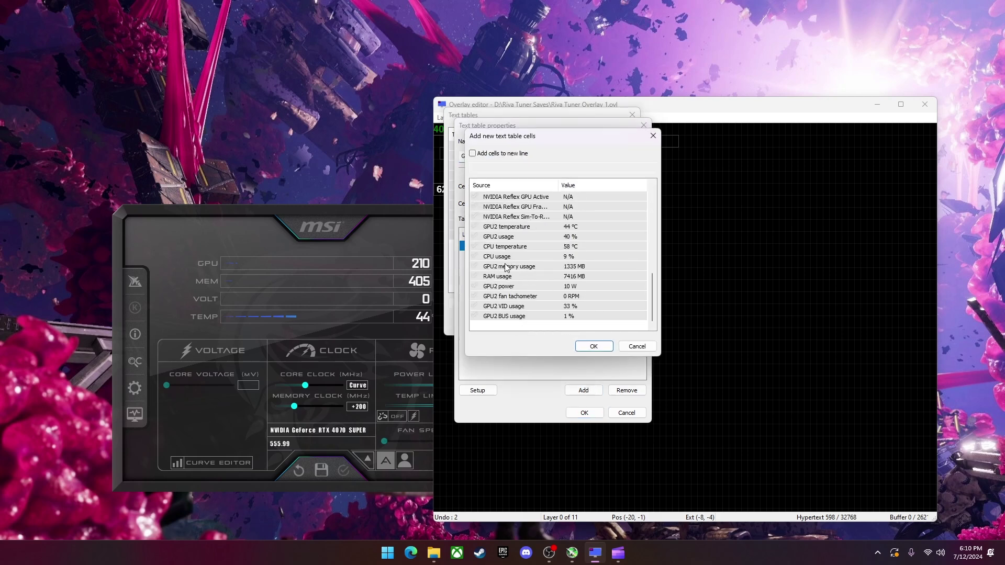
click(572, 289)
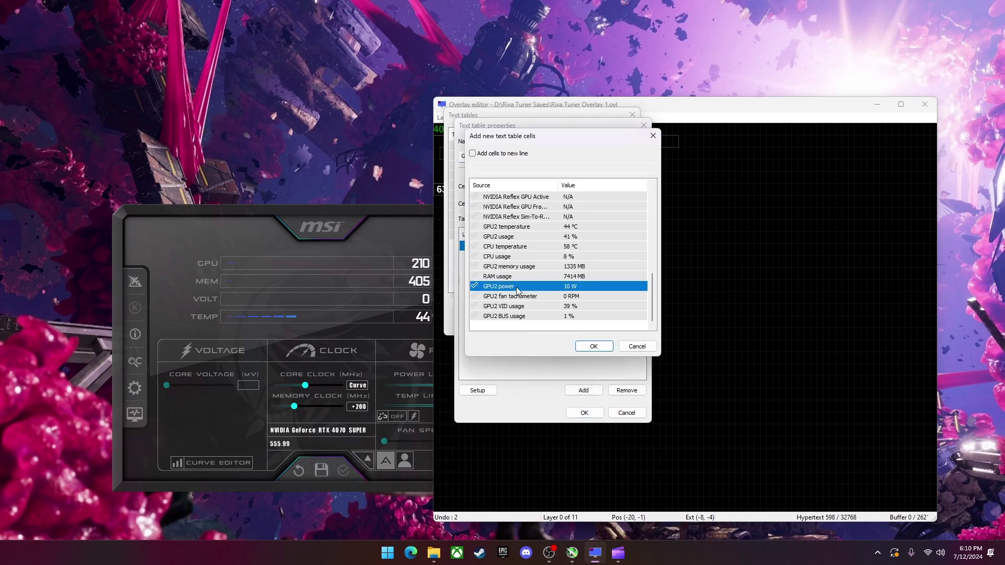
click(475, 286)
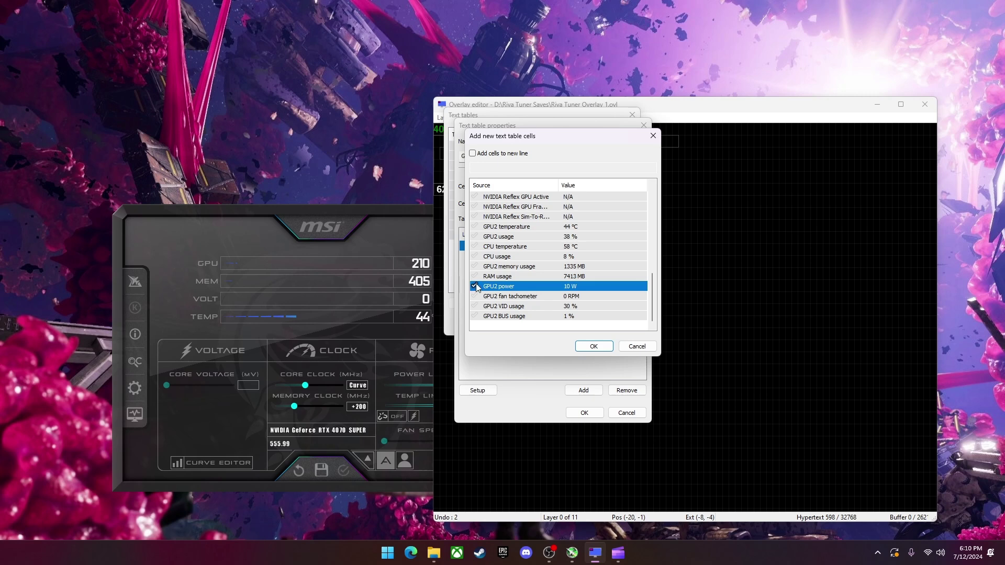
click(597, 342)
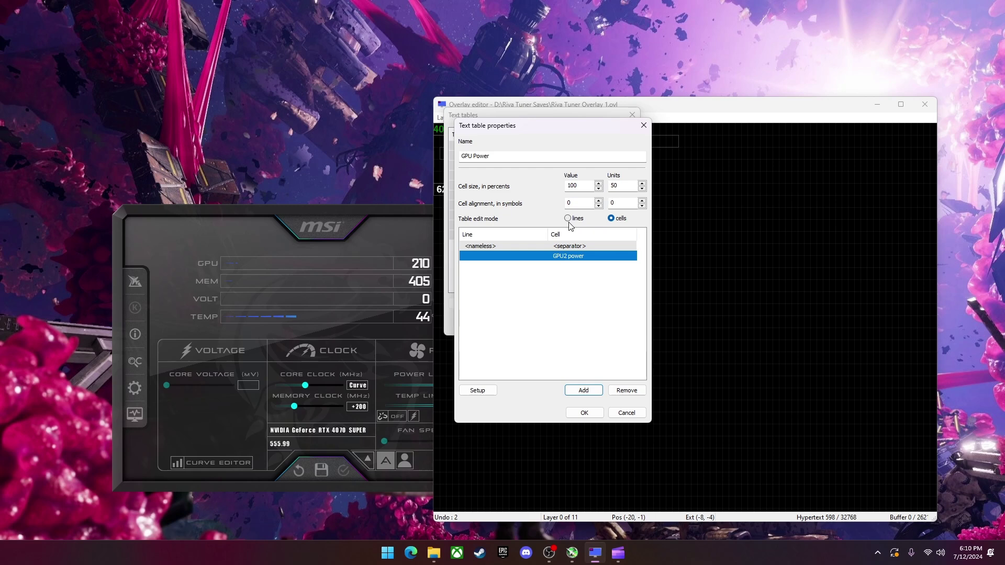
Save the GPU Power table and close the Text tables list
click(594, 414)
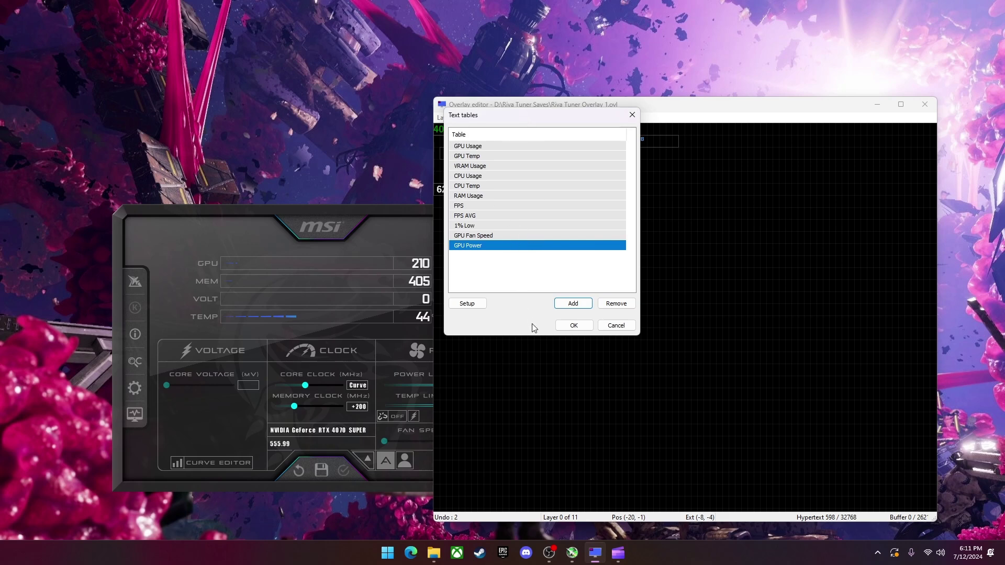
click(573, 325)
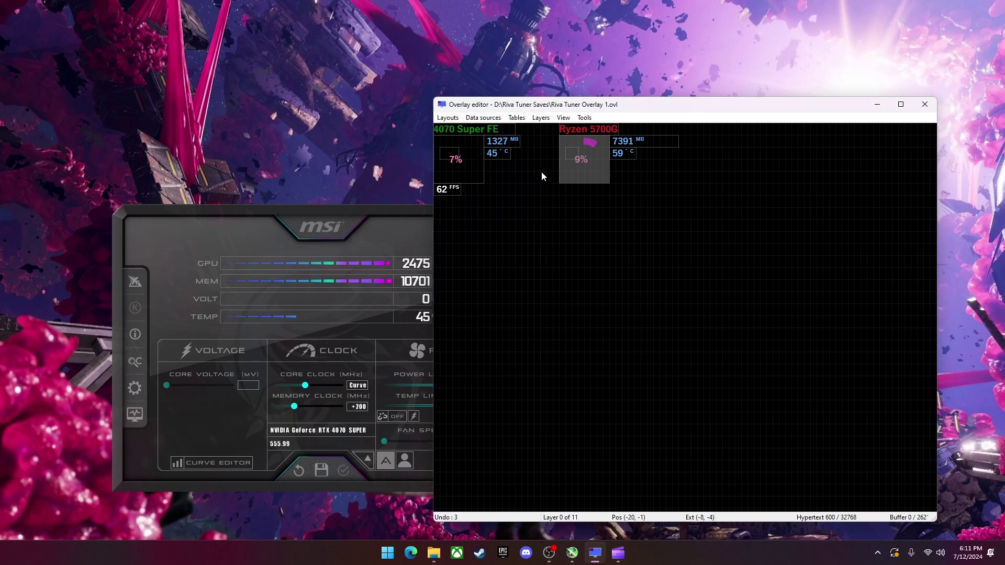
click(542, 118)
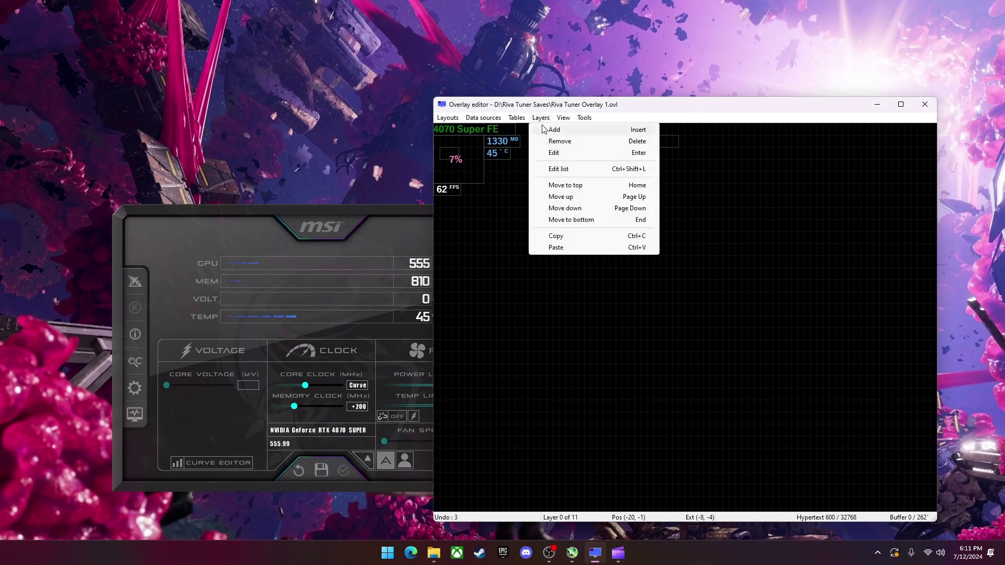
Add a text layer mid-canvas whose text reads 'anything'
click(546, 131)
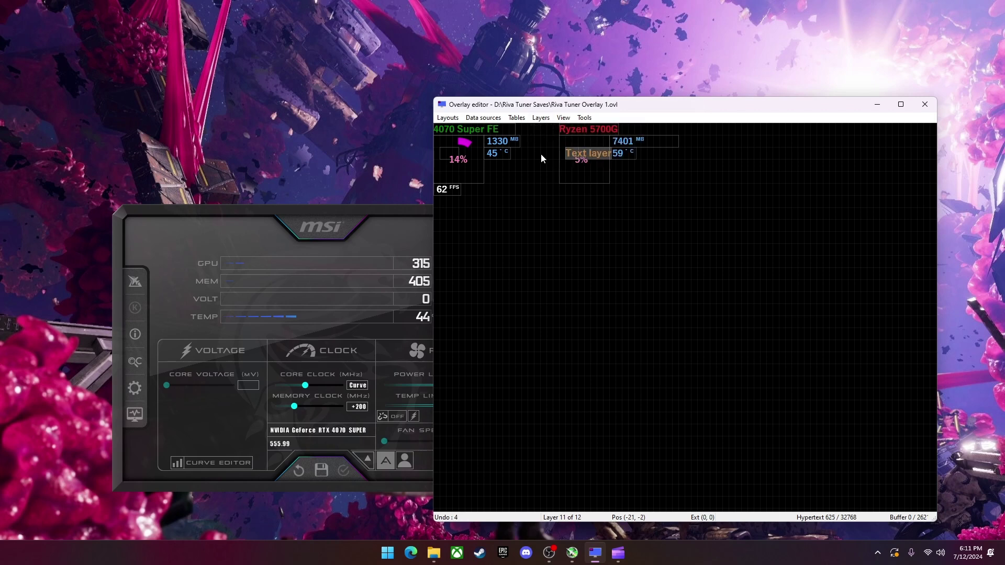
drag(588, 152, 573, 316)
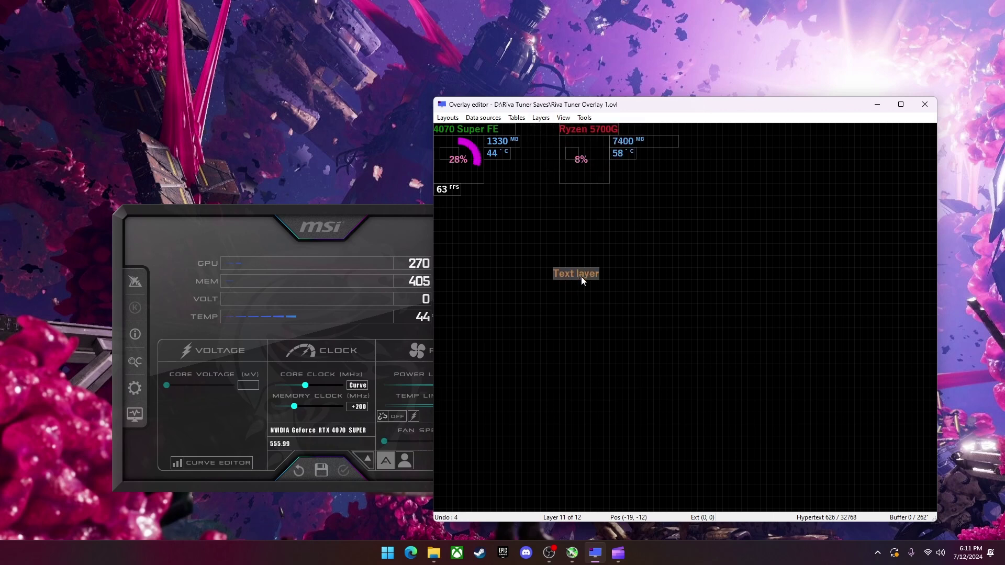
double_click(577, 273)
drag(507, 231, 407, 240)
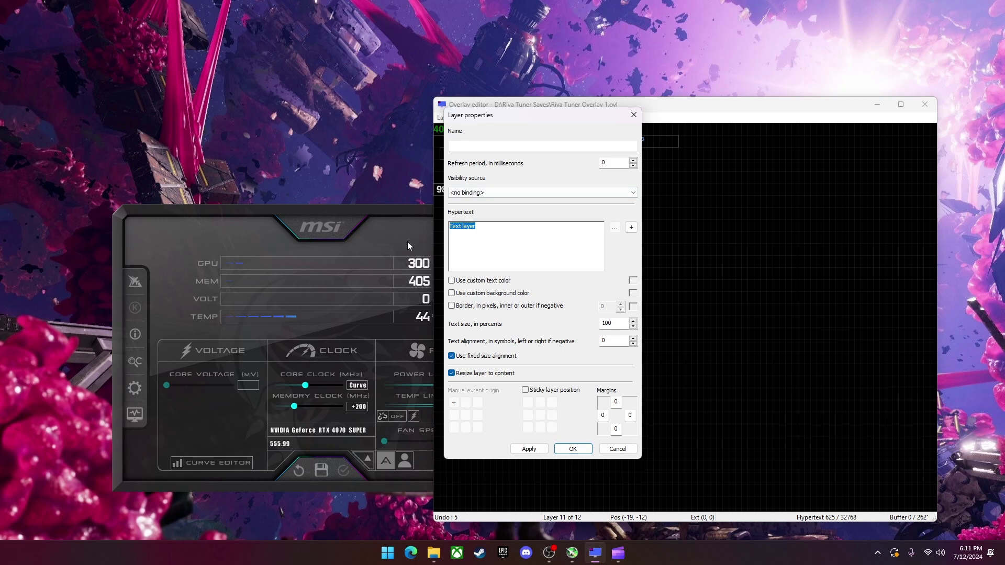
text(anything)
click(570, 450)
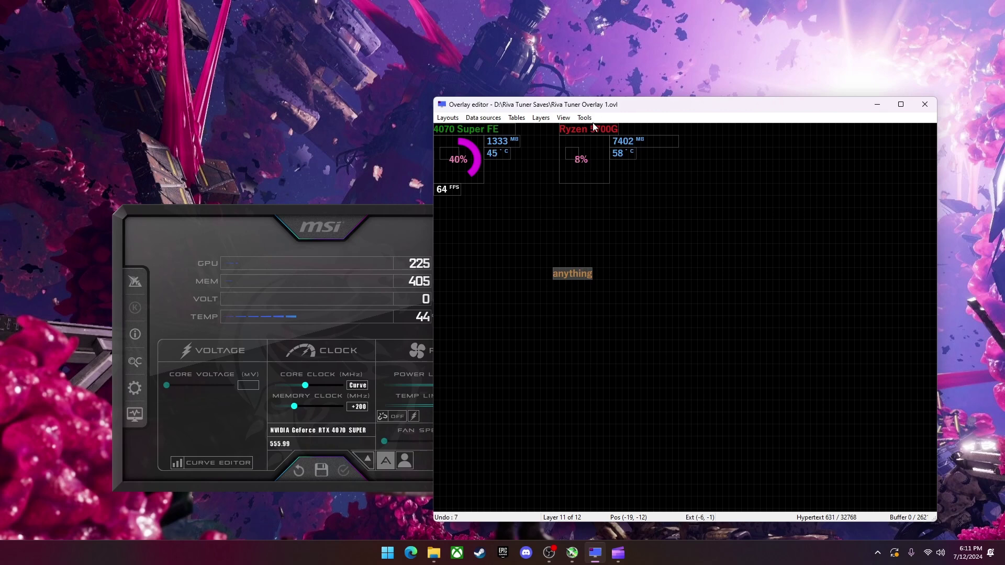
Reopen the 'anything' layer's properties and select all its text
click(585, 132)
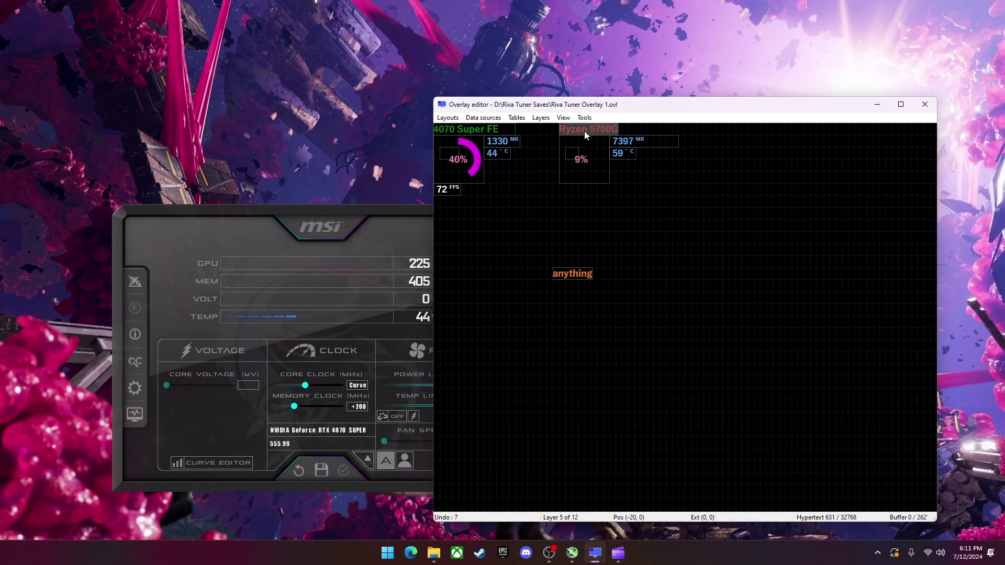
click(579, 274)
double_click(579, 275)
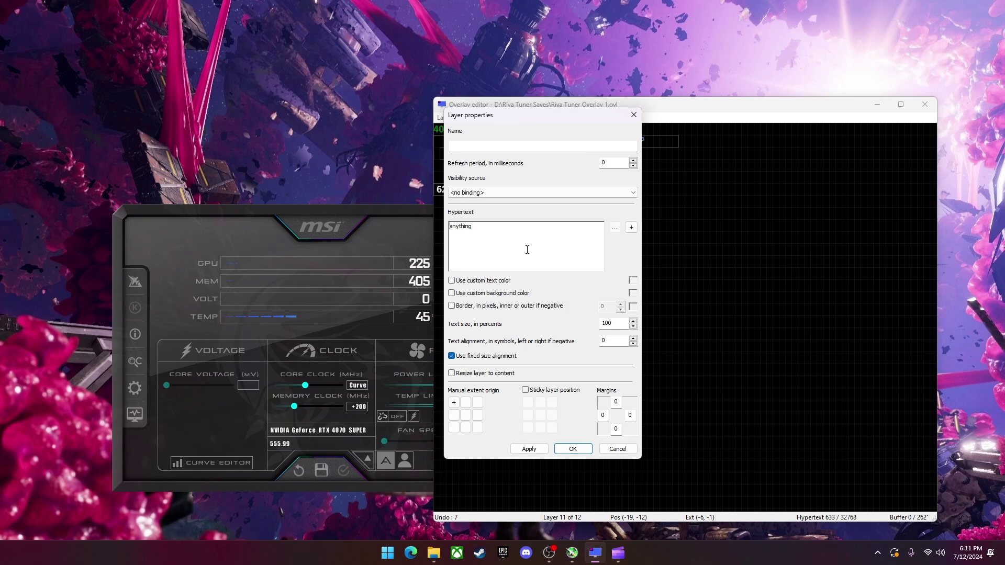
key(ctrl+a)
Replace the layer's text with an embedded RAM usage value
key(BackSpace)
click(630, 227)
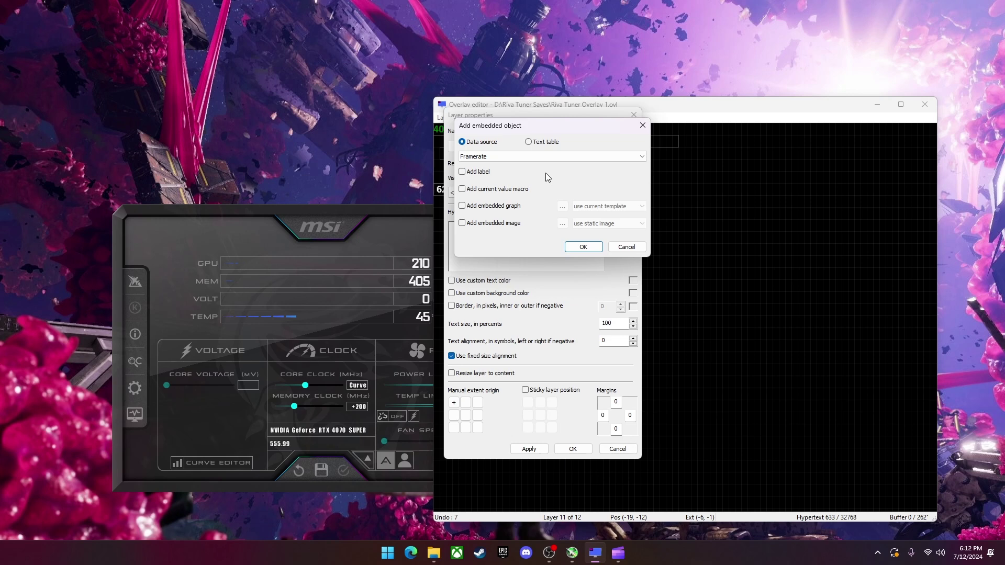
click(497, 159)
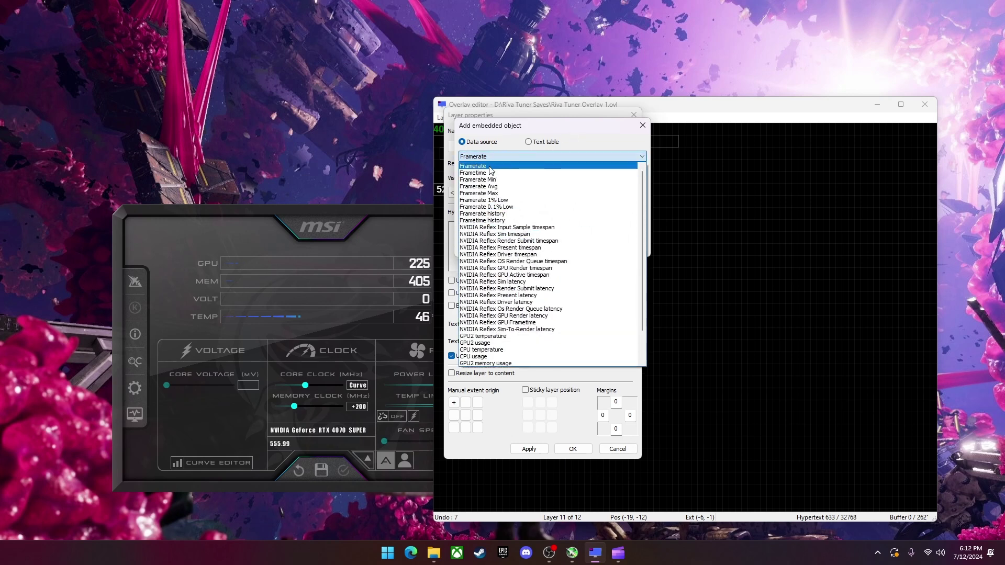
scroll(492, 235, down, 2)
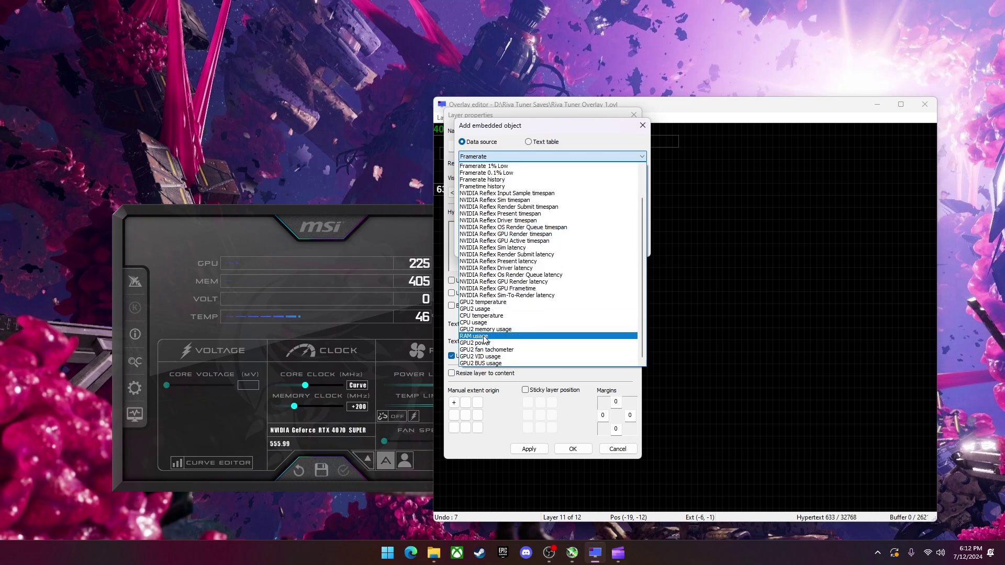
click(484, 337)
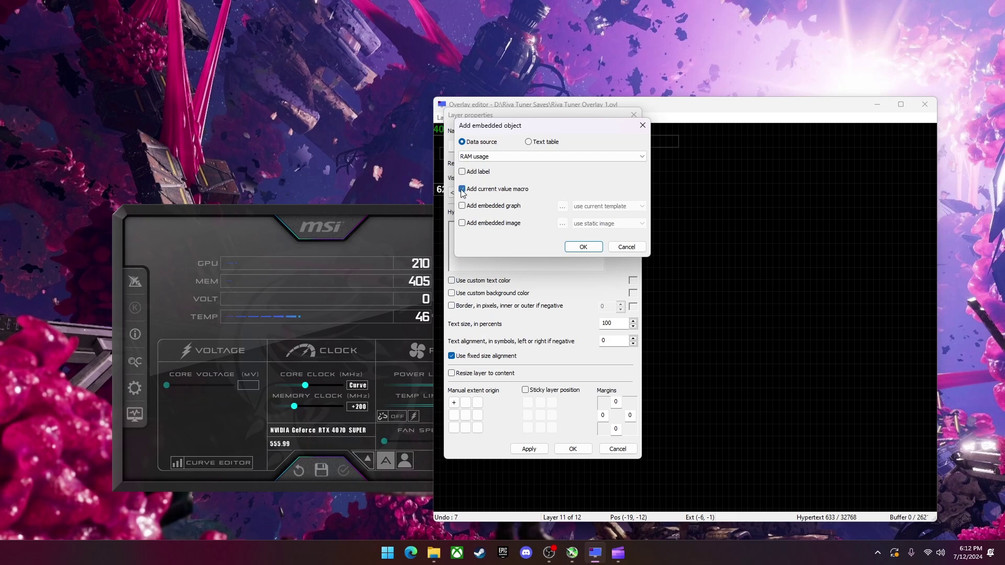
click(582, 247)
Edit the MB unit in the RAM usage text and apply the changes
drag(511, 228, 440, 225)
click(460, 225)
drag(511, 226, 492, 228)
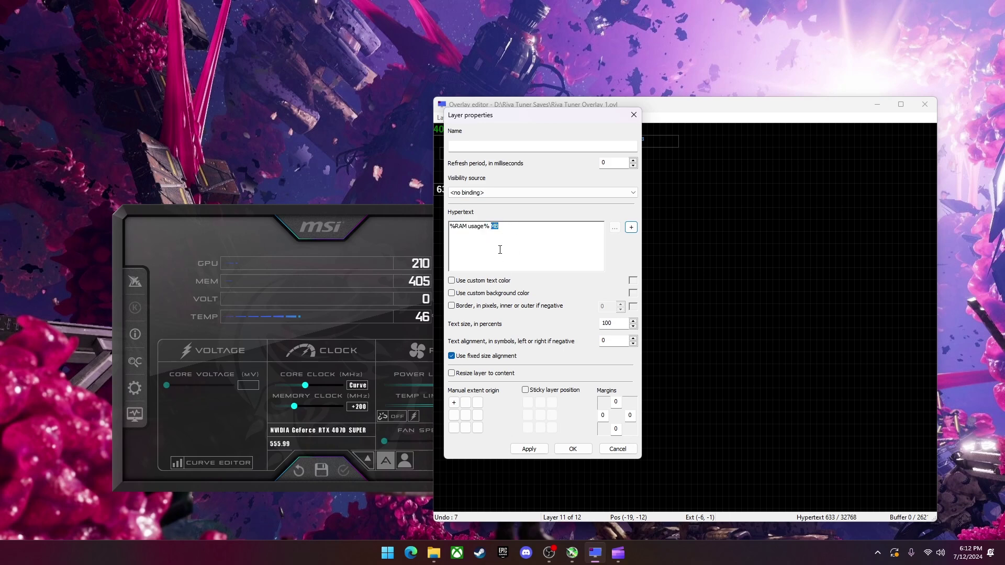
click(529, 448)
click(573, 449)
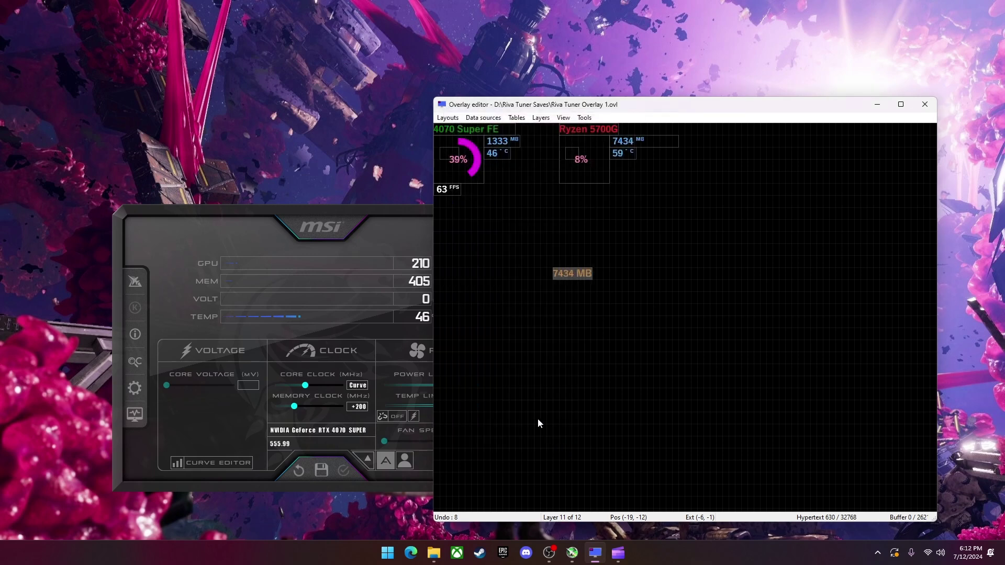
Remove the MB unit so the RAM layer shows only the number
double_click(573, 277)
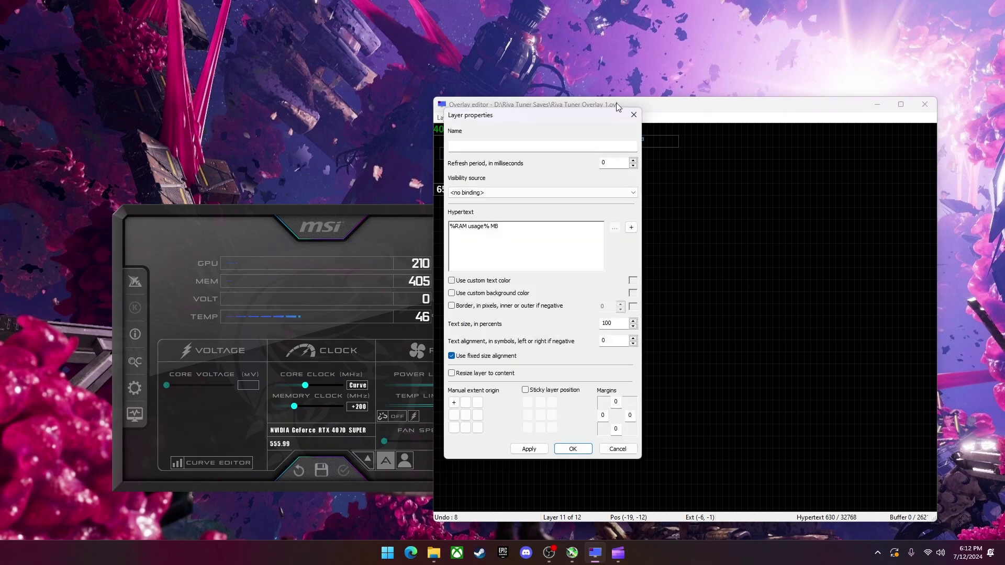
drag(617, 103, 806, 140)
click(704, 250)
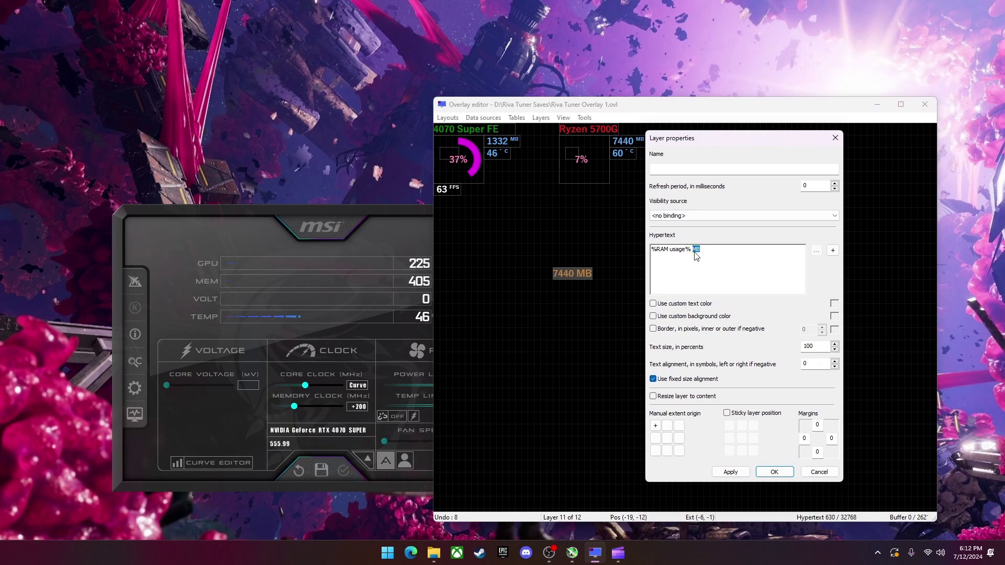
key(BackSpace)
click(775, 472)
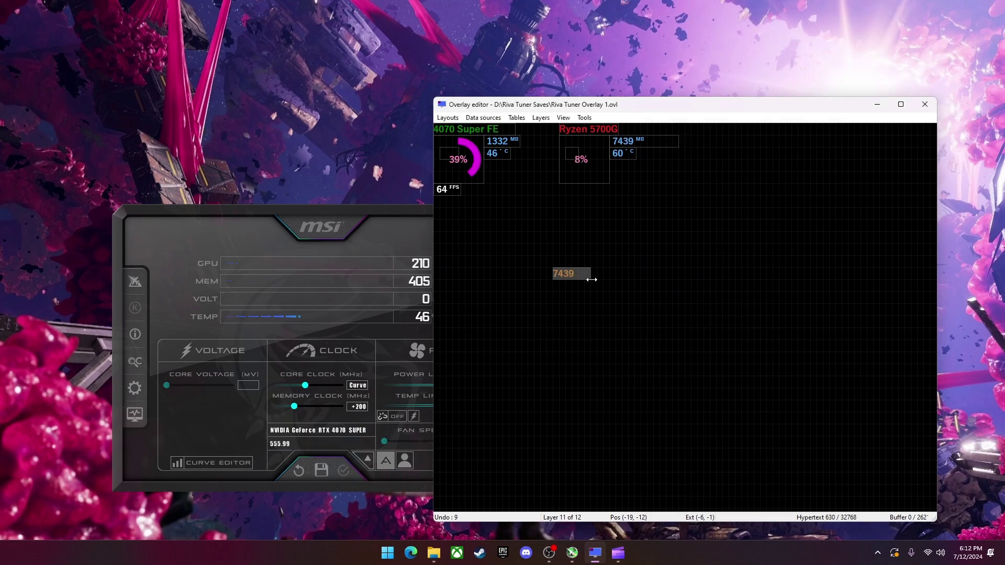
double_click(586, 271)
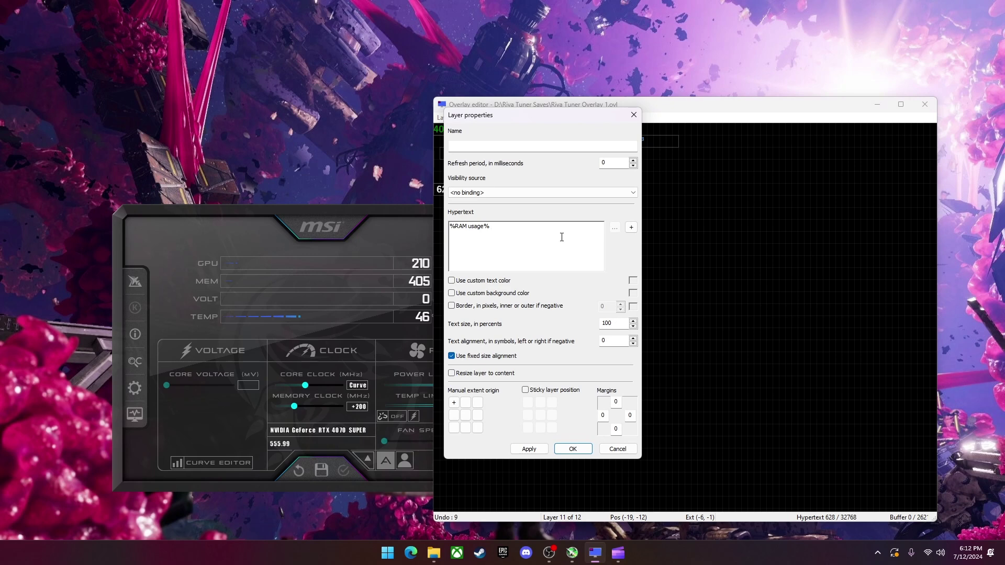
Append MB after the RAM usage value and apply the layer
text(MB)
click(529, 449)
click(572, 449)
Add a new text layer embedding the RAM Usage text table
click(541, 117)
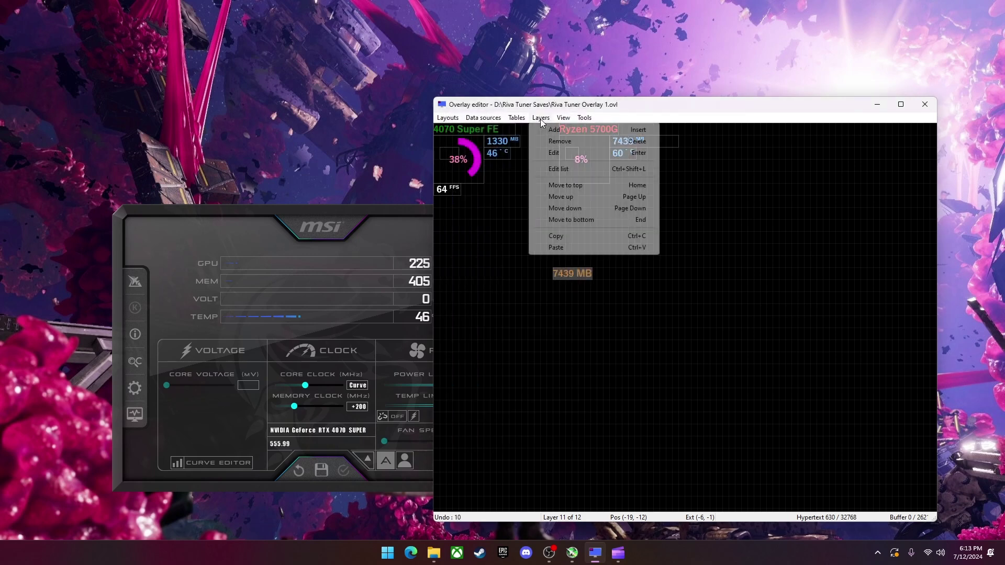
click(568, 130)
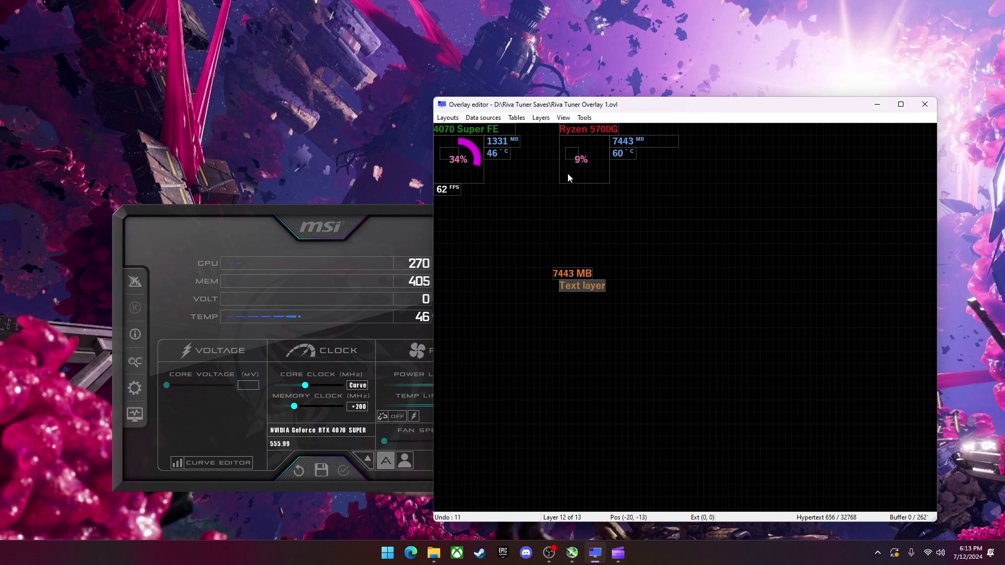
double_click(588, 285)
click(629, 228)
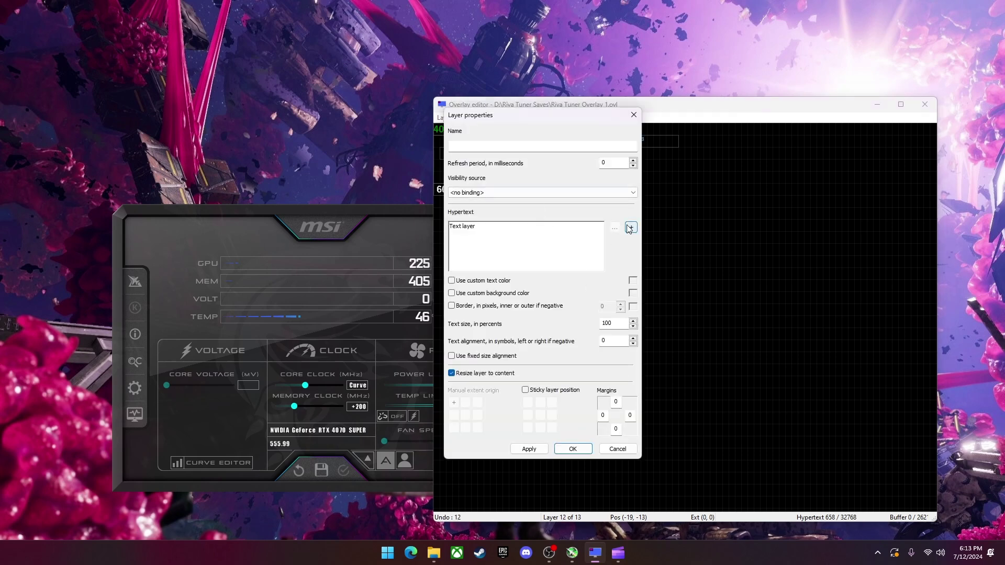
click(530, 142)
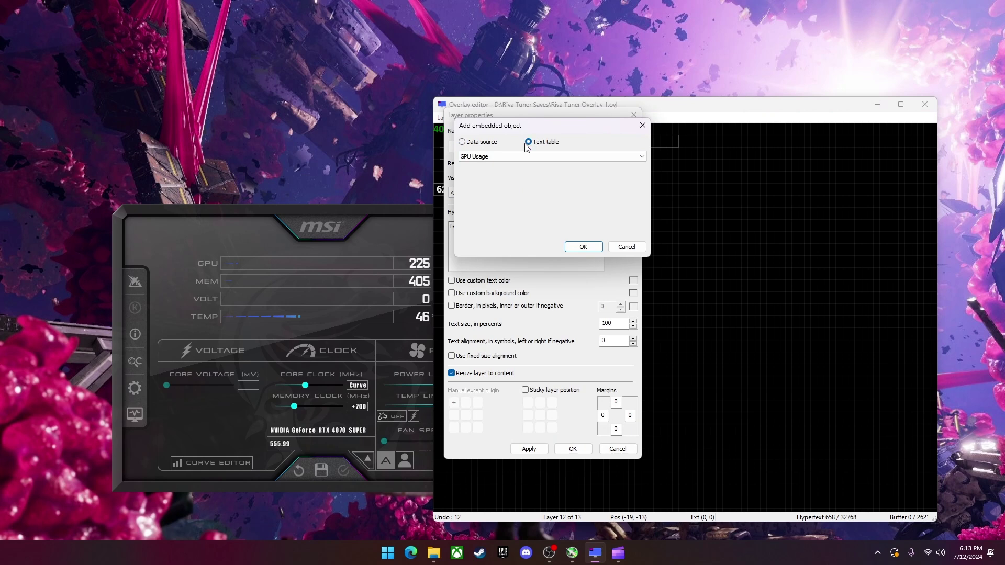
click(505, 157)
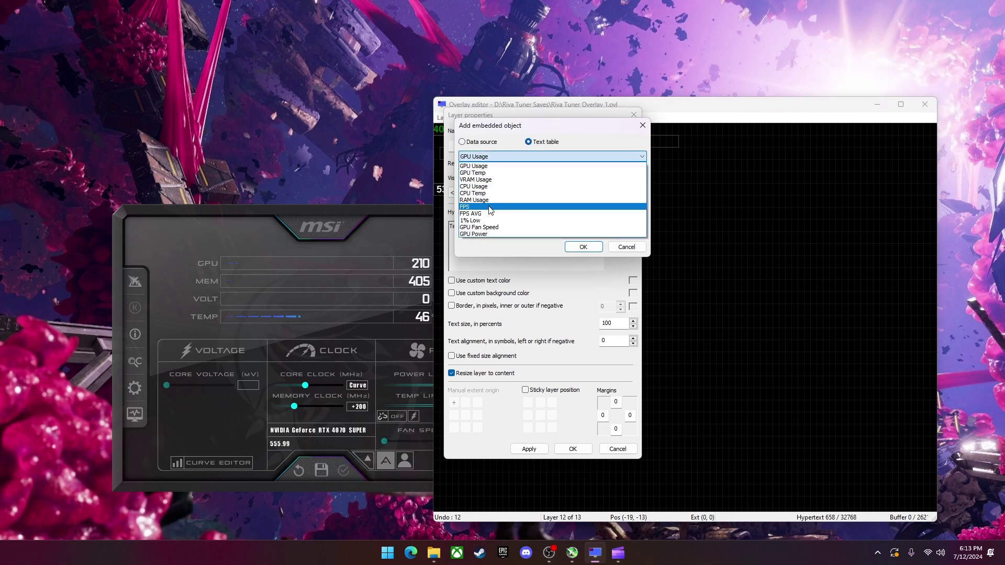
click(488, 200)
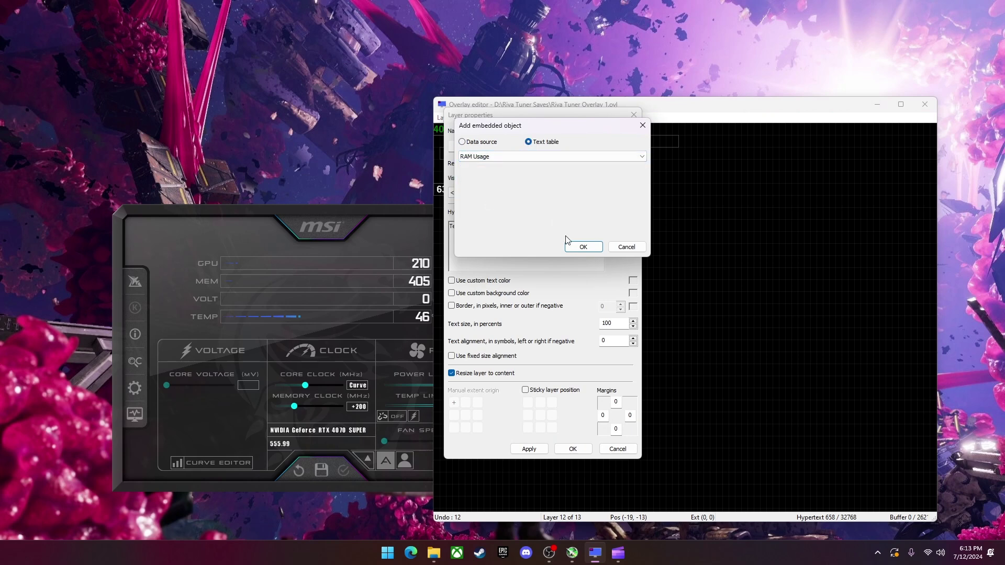
click(584, 247)
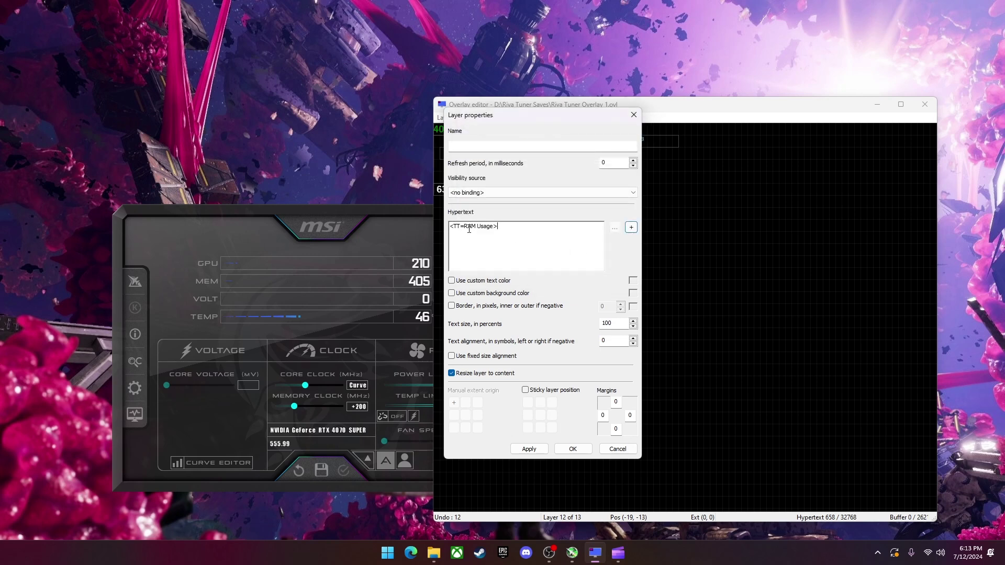
Close the new layer's properties and move it just above the MB readout
drag(499, 228, 450, 226)
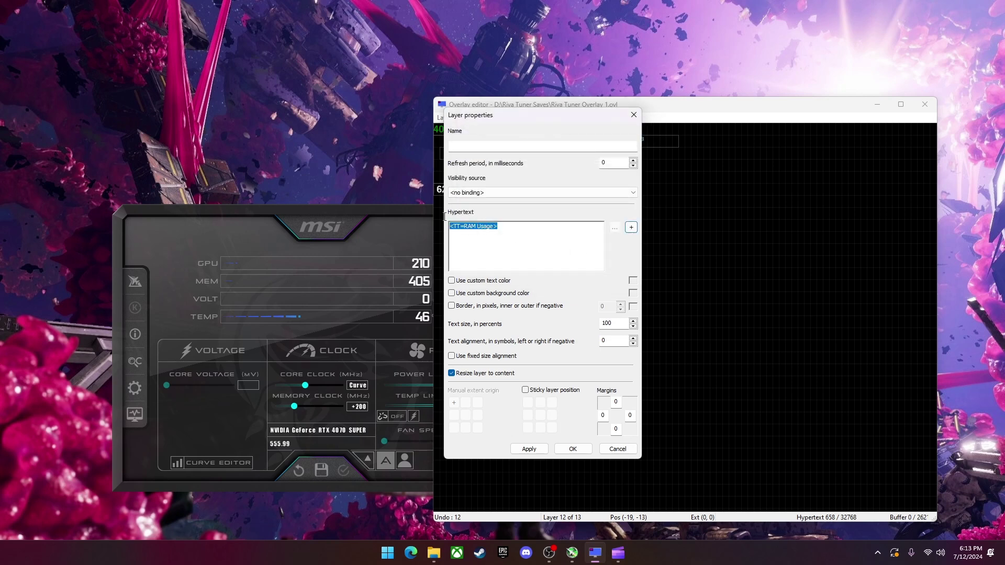
click(631, 228)
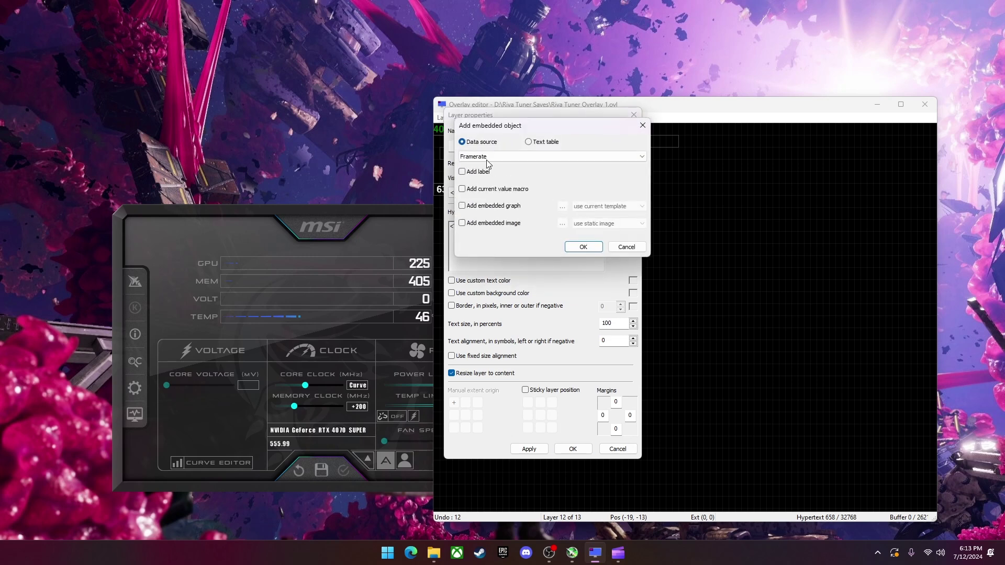
click(643, 125)
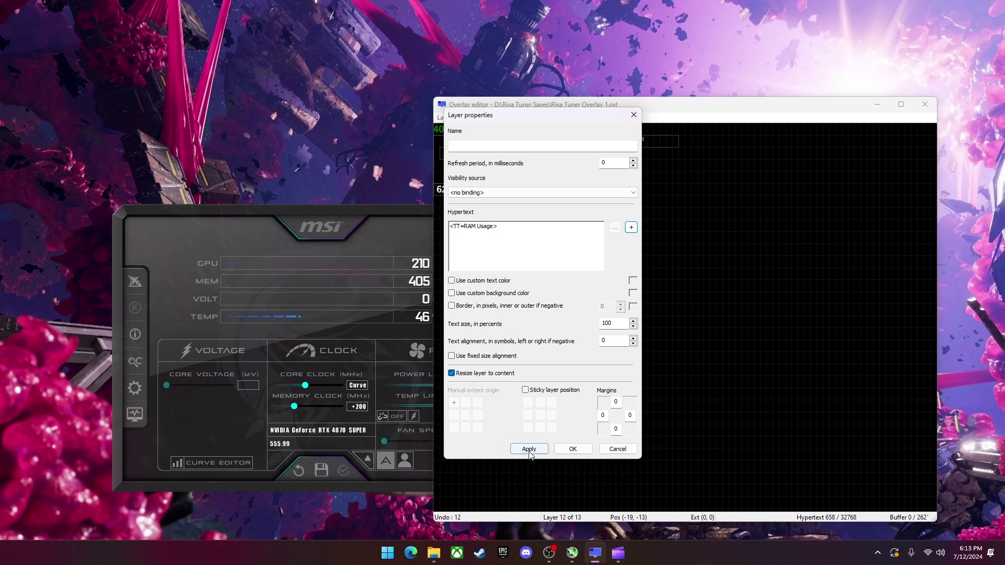
click(572, 448)
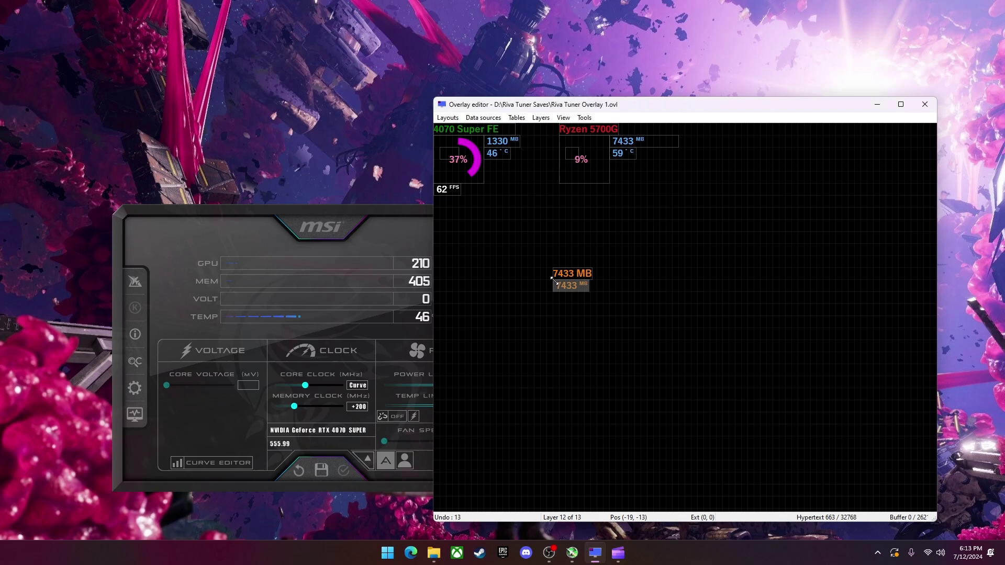
click(572, 276)
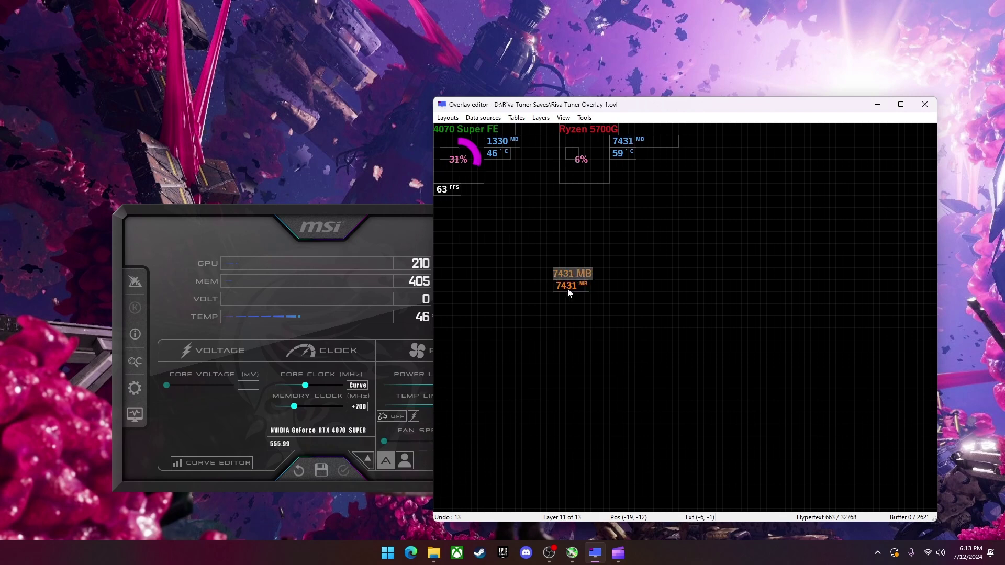
drag(571, 289, 570, 270)
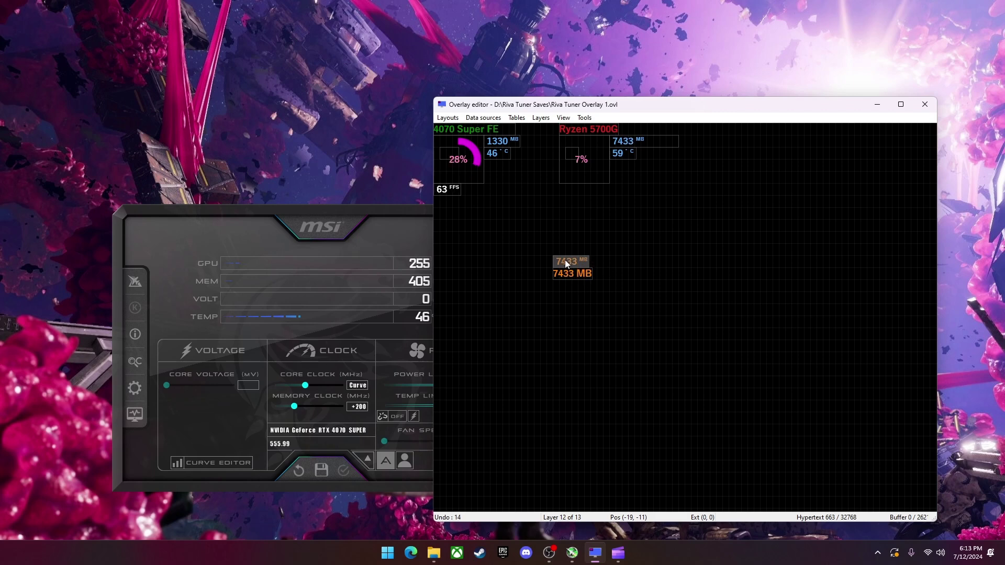
Change the RAM layer's text to the plain %RAM usage% source and apply it
click(626, 153)
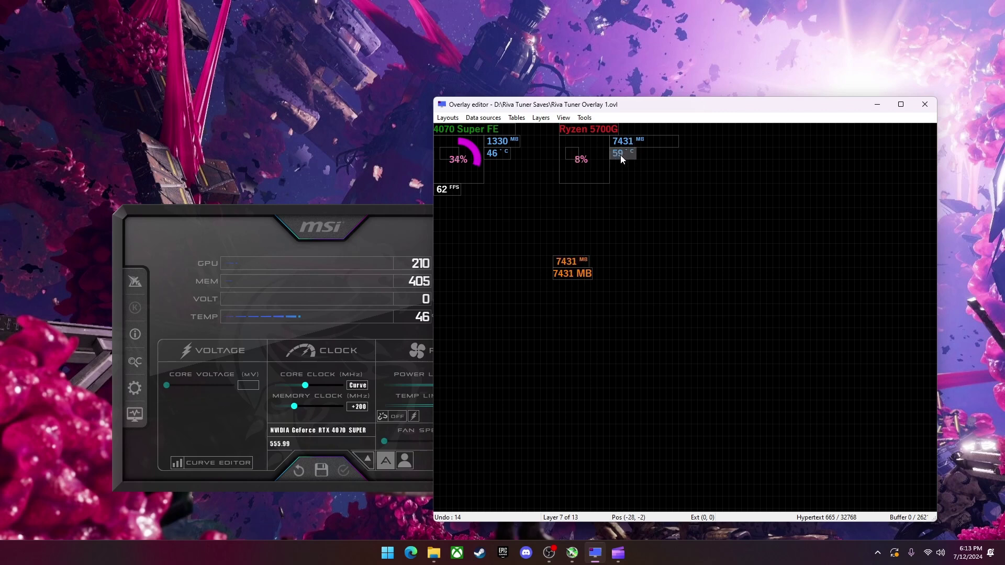
double_click(567, 273)
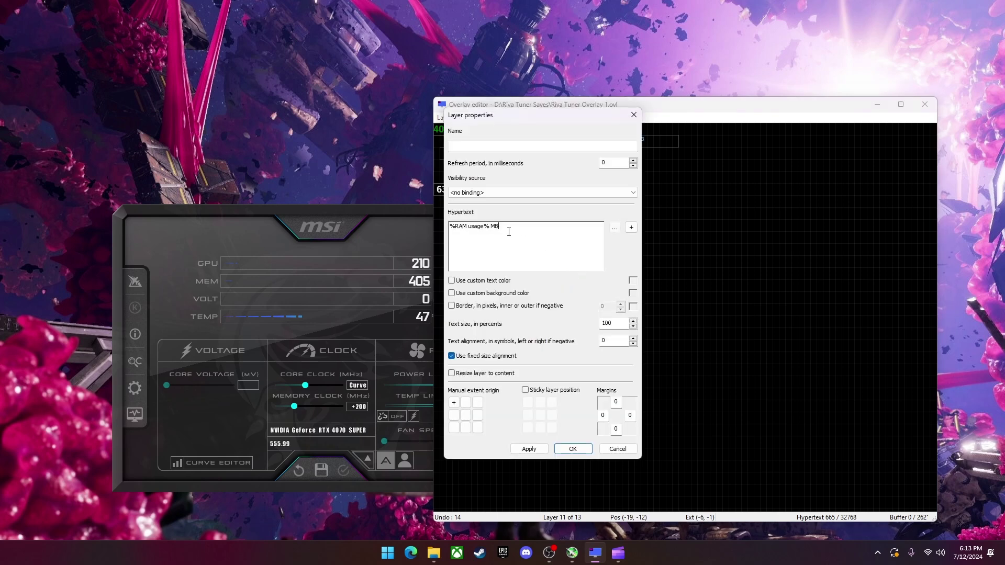
drag(505, 227, 424, 226)
text(%%)
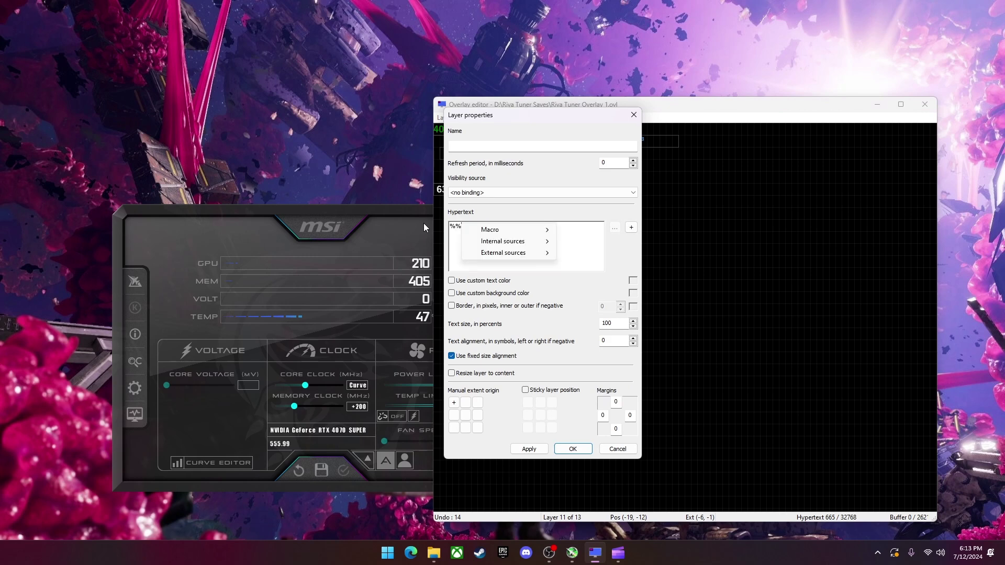
mouse_move(504, 253)
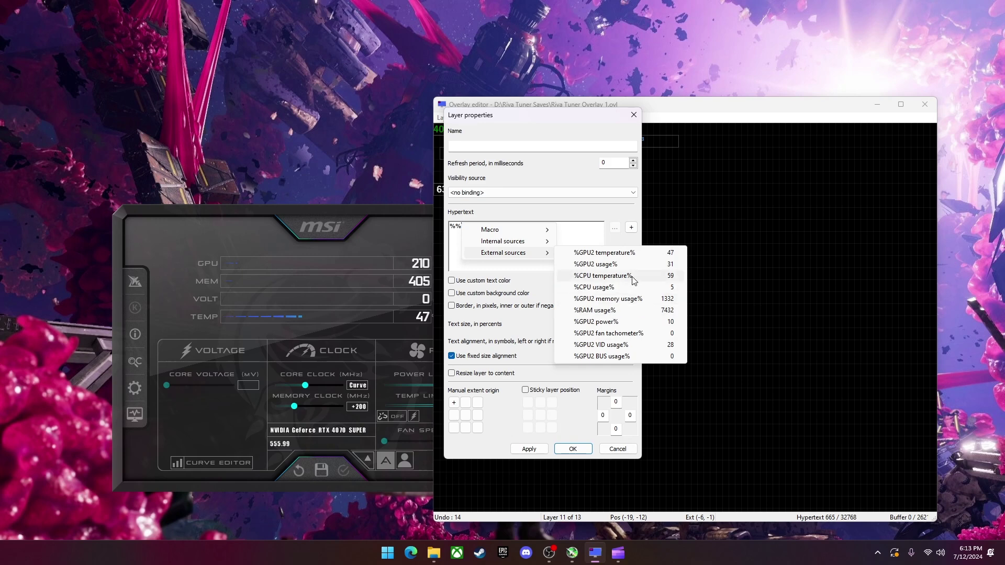
click(615, 311)
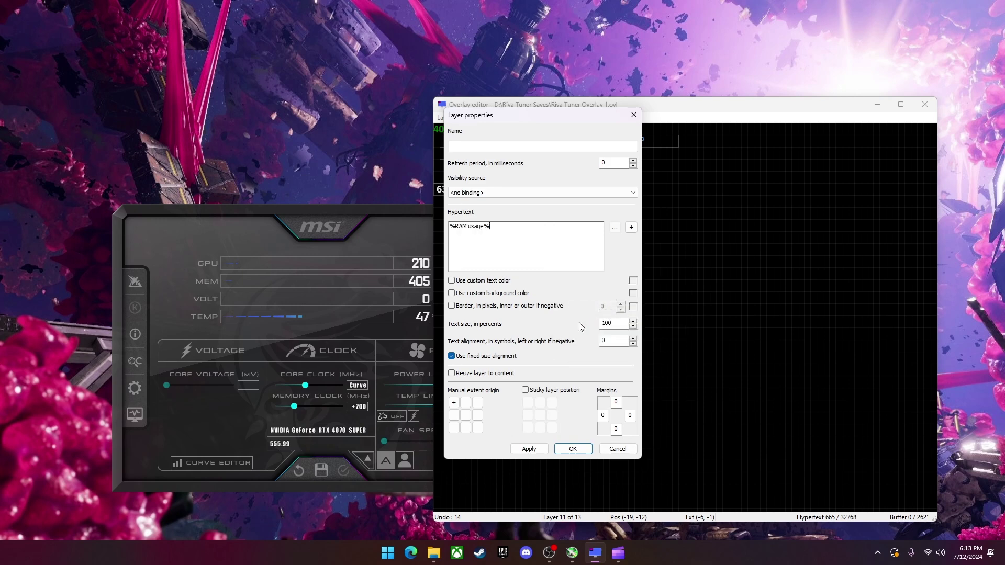
click(537, 445)
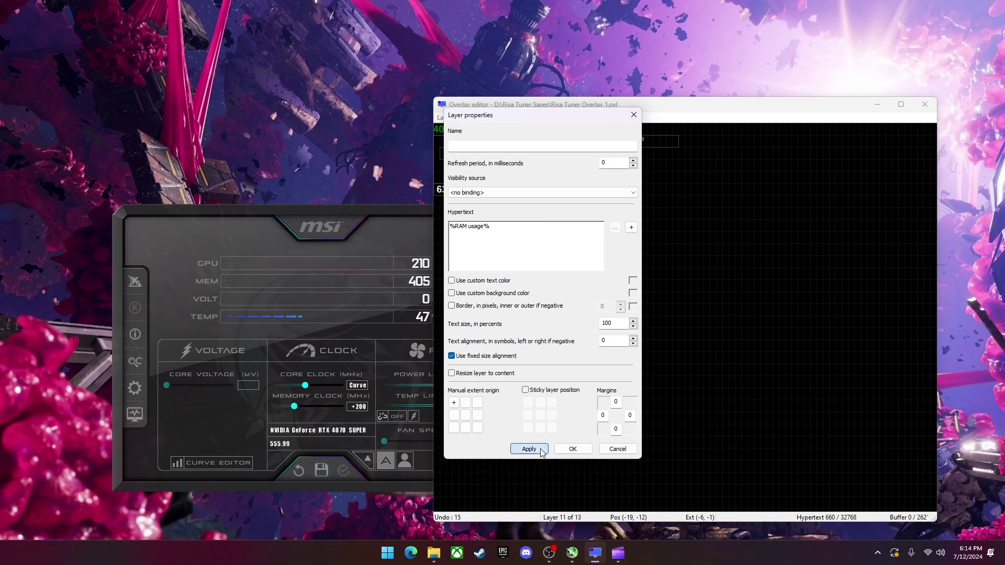
click(573, 449)
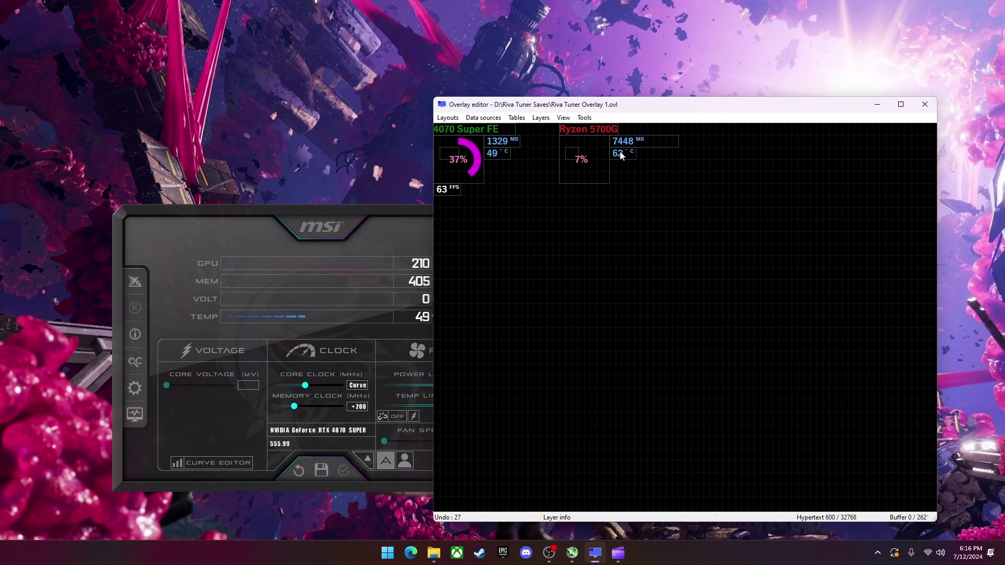
Add a new text layer mid-canvas and clear its placeholder text
click(541, 118)
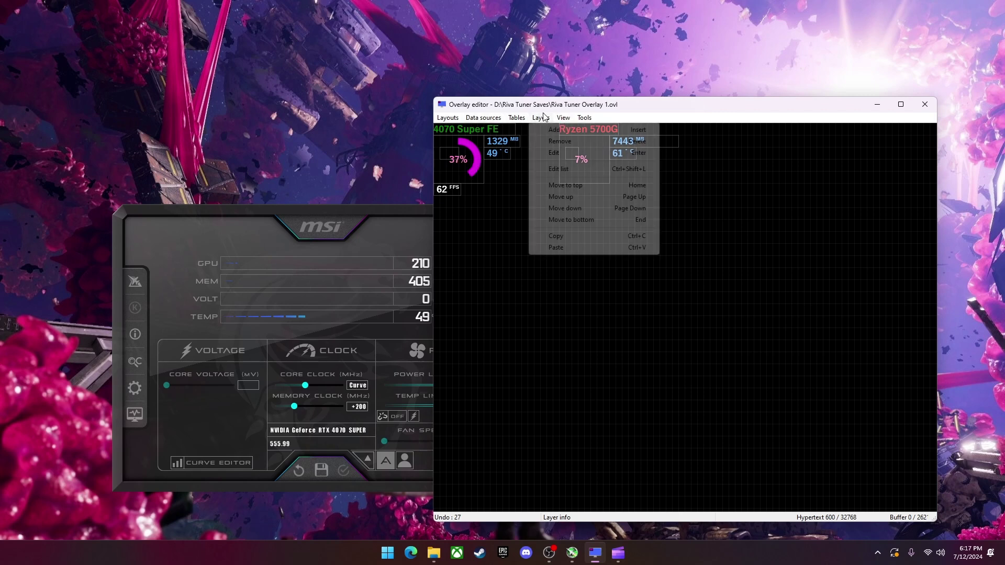
click(551, 129)
drag(473, 130, 591, 272)
double_click(590, 272)
key(ctrl+a)
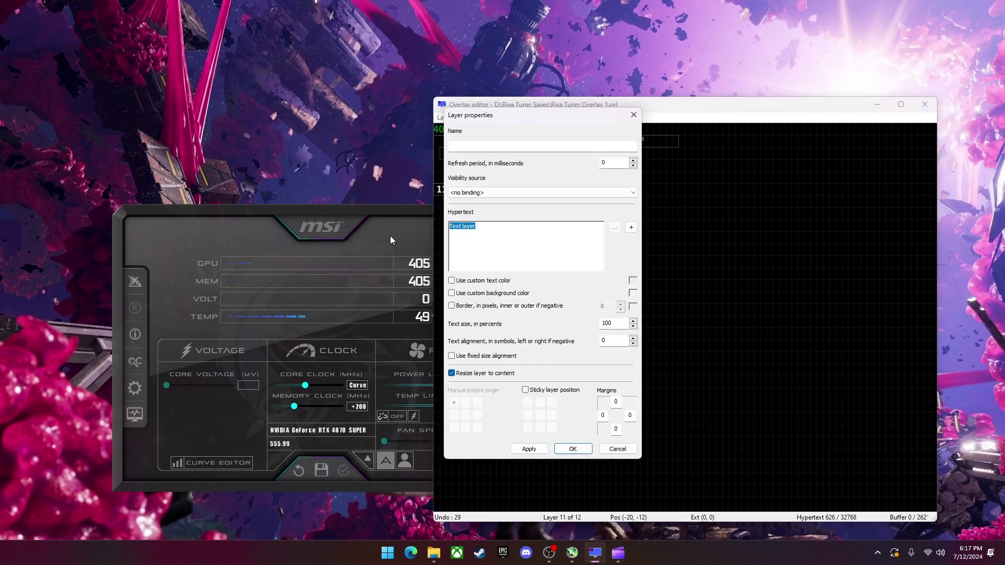
key(BackSpace)
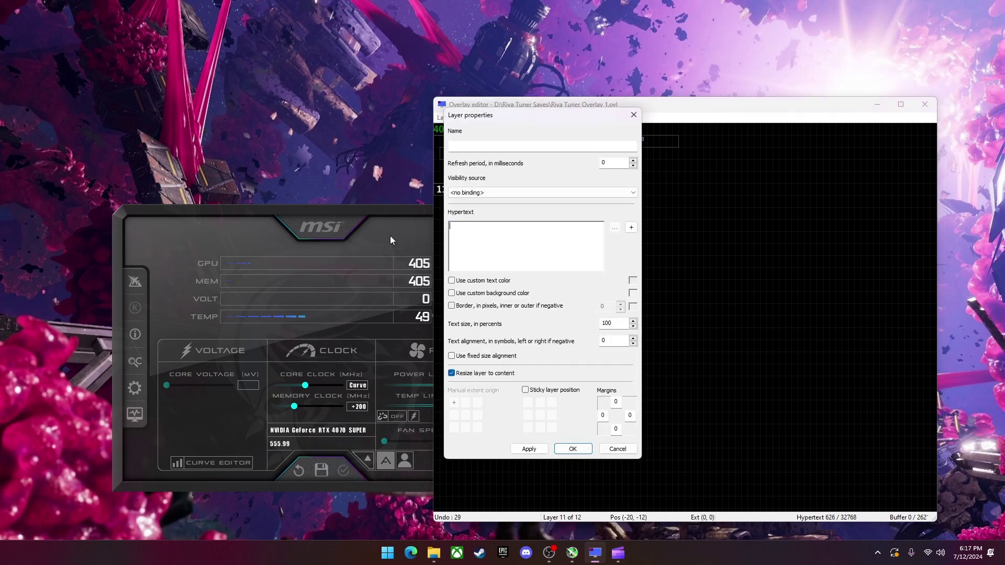
Embed CPU temperature as an image using a custom template
click(632, 228)
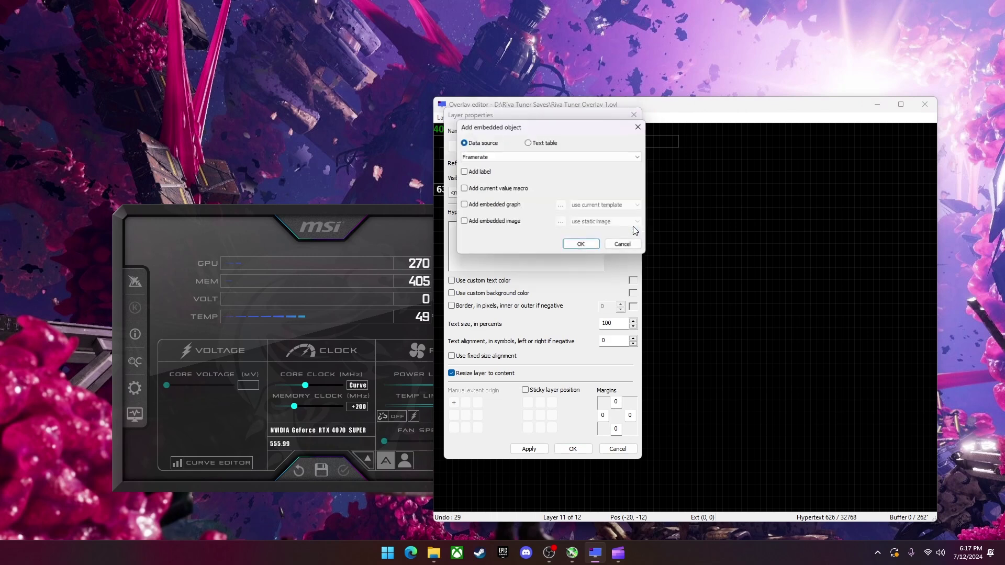
click(477, 159)
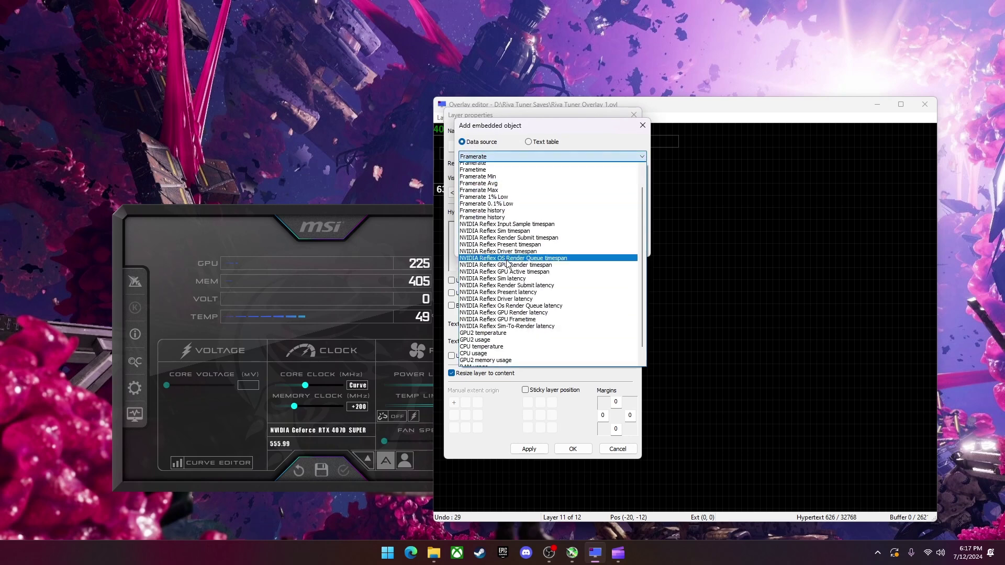
scroll(496, 261, down, 2)
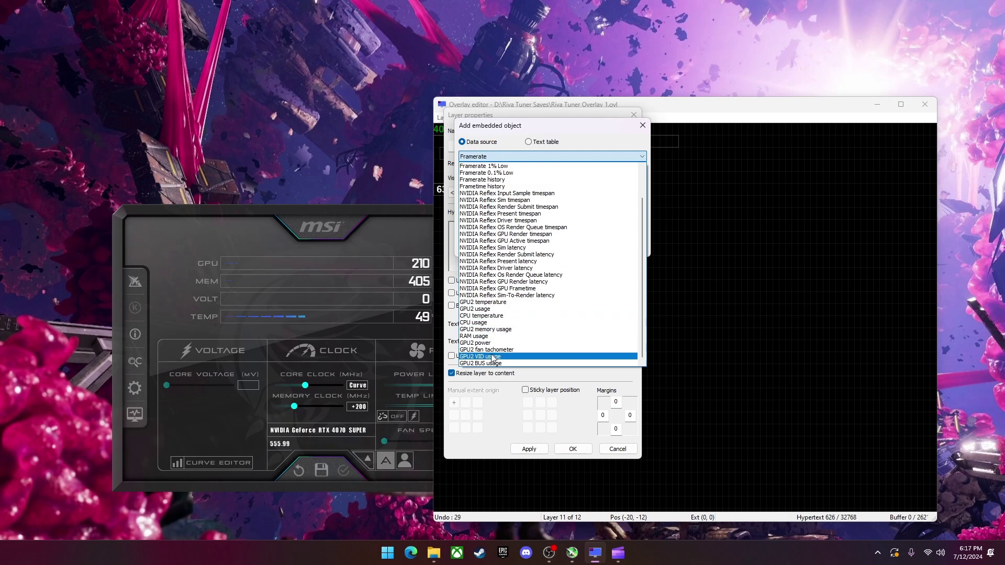
click(493, 316)
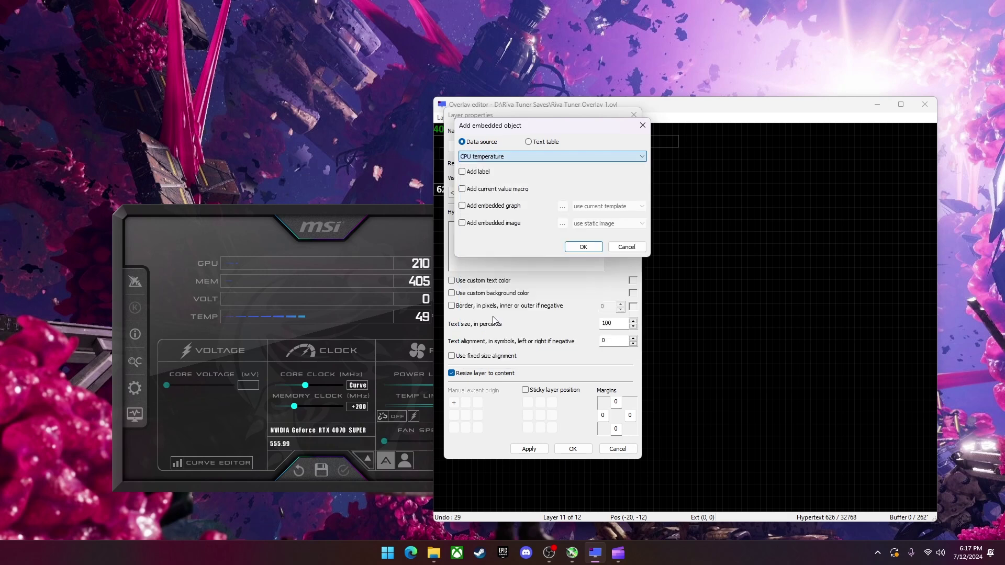
click(464, 224)
click(594, 225)
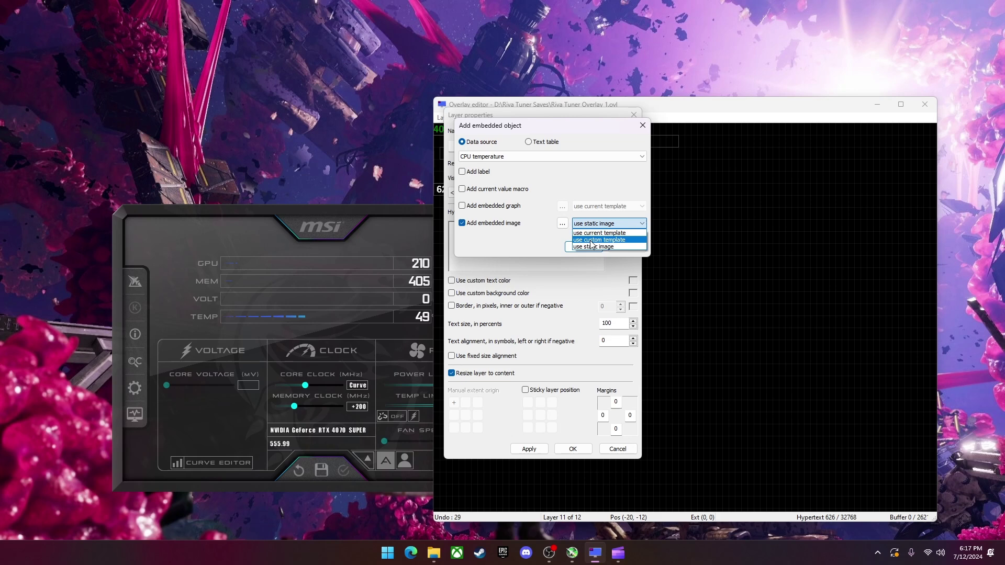
click(592, 240)
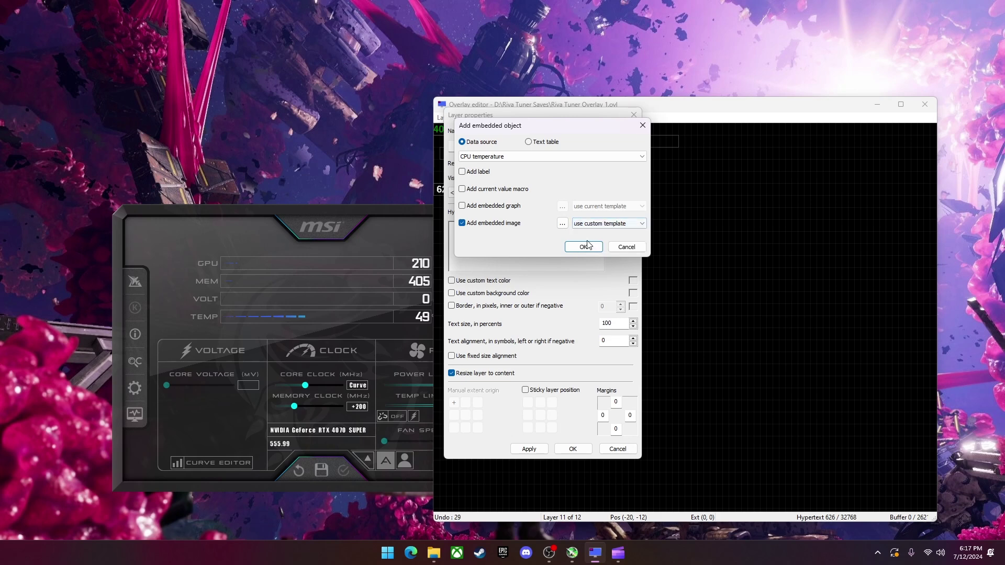
Set sprite Y to 128 and the number of sprites to 11
click(561, 224)
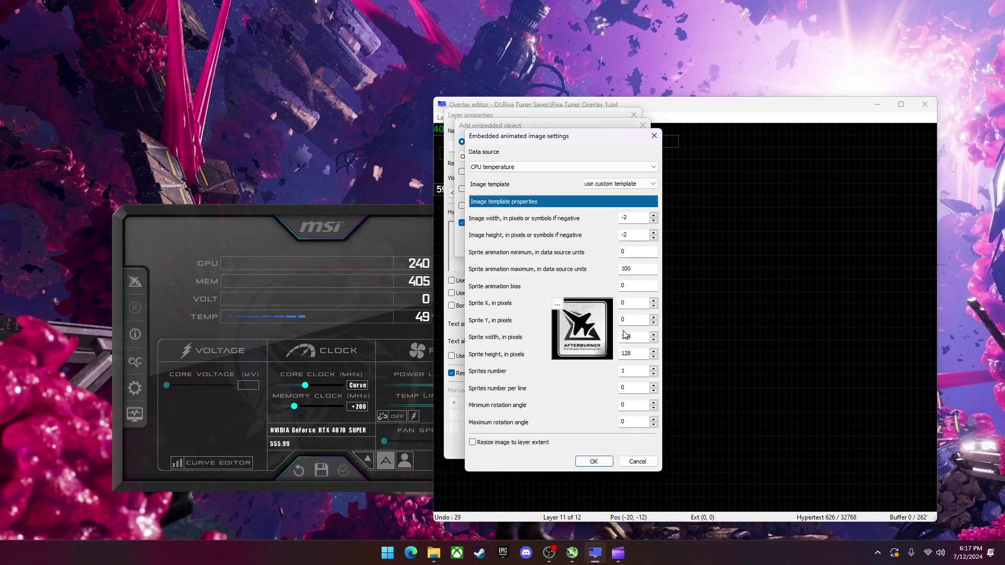
click(557, 304)
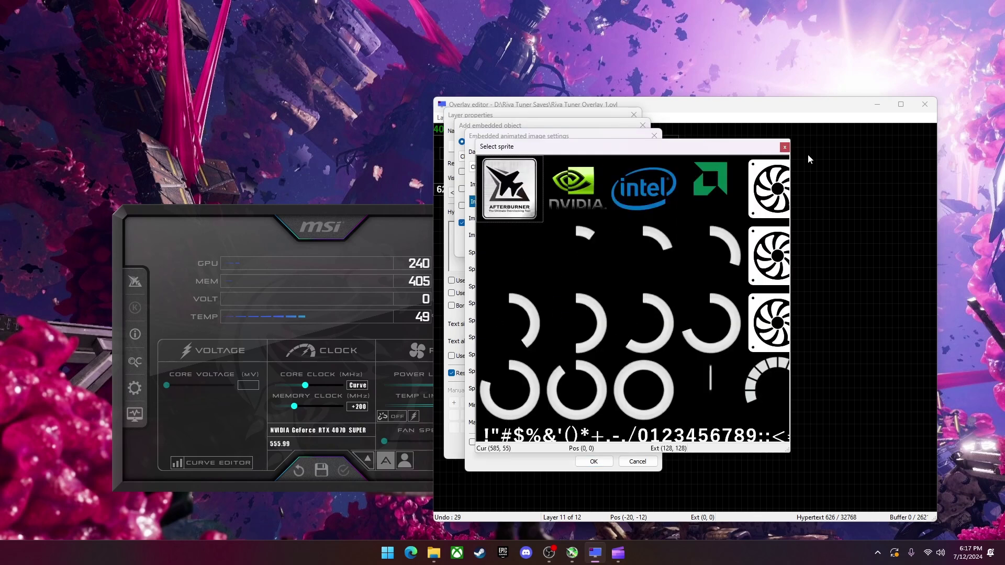
click(784, 147)
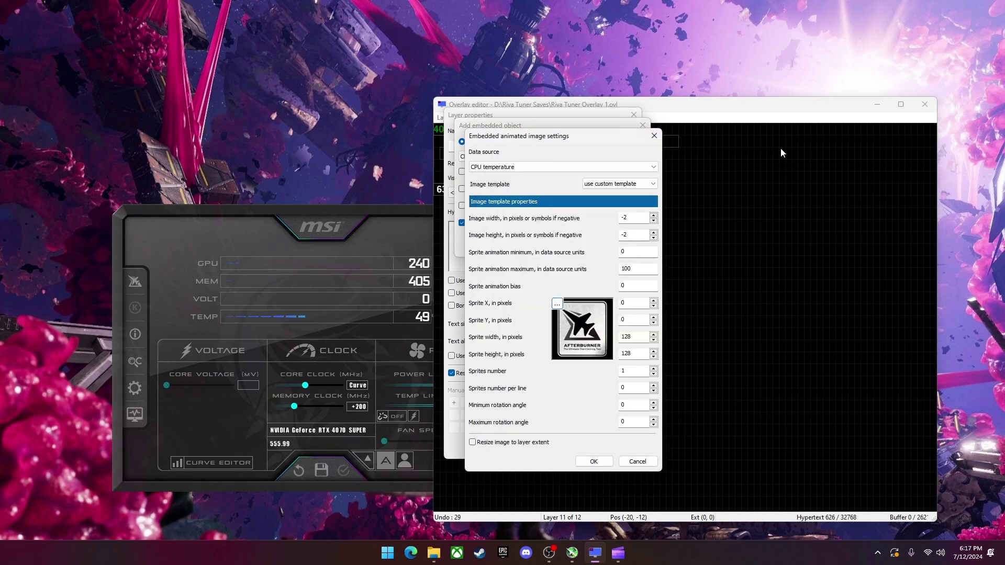
double_click(622, 320)
text(128)
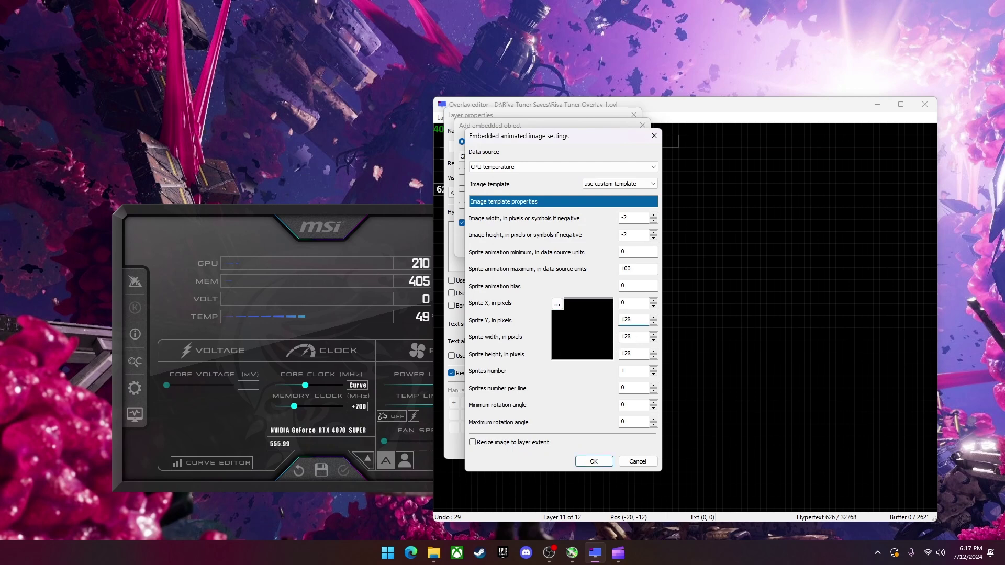
click(557, 304)
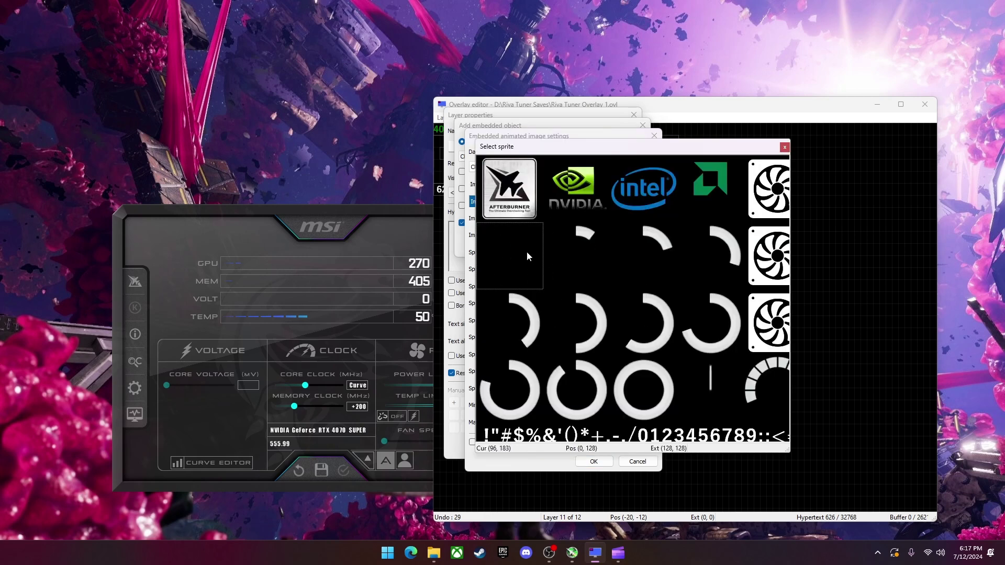
click(784, 147)
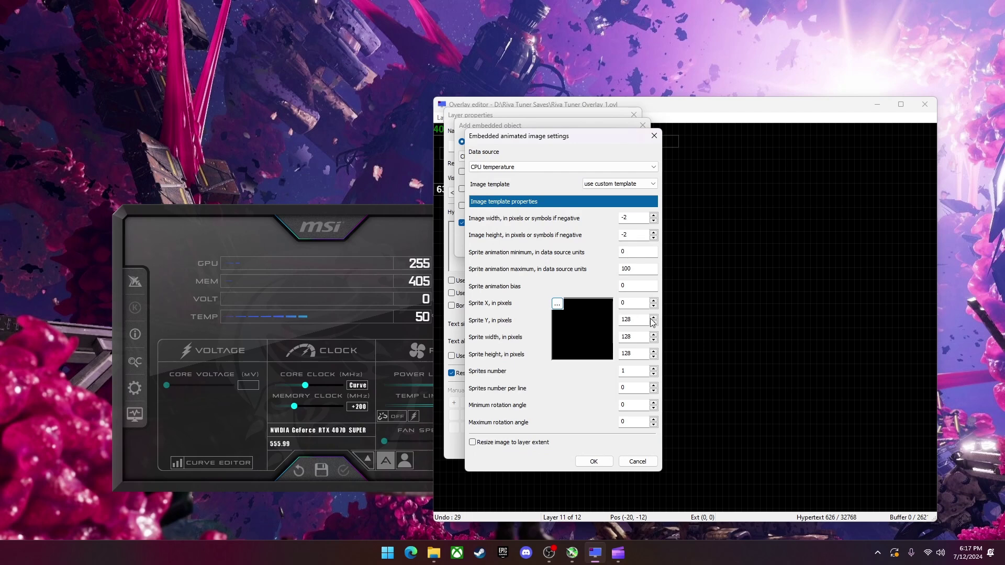
click(637, 370)
text(10)
key(BackSpace)
click(557, 304)
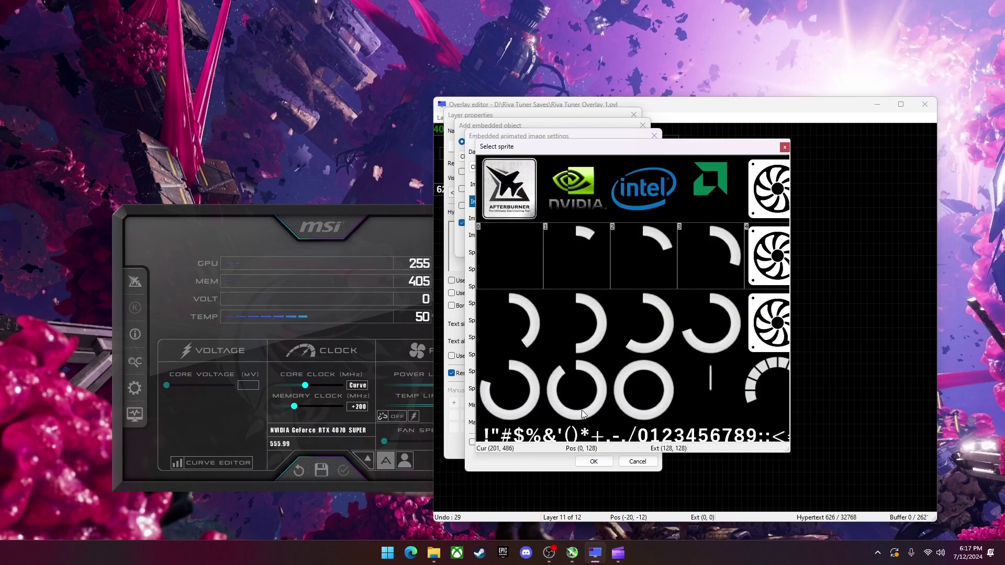
click(784, 147)
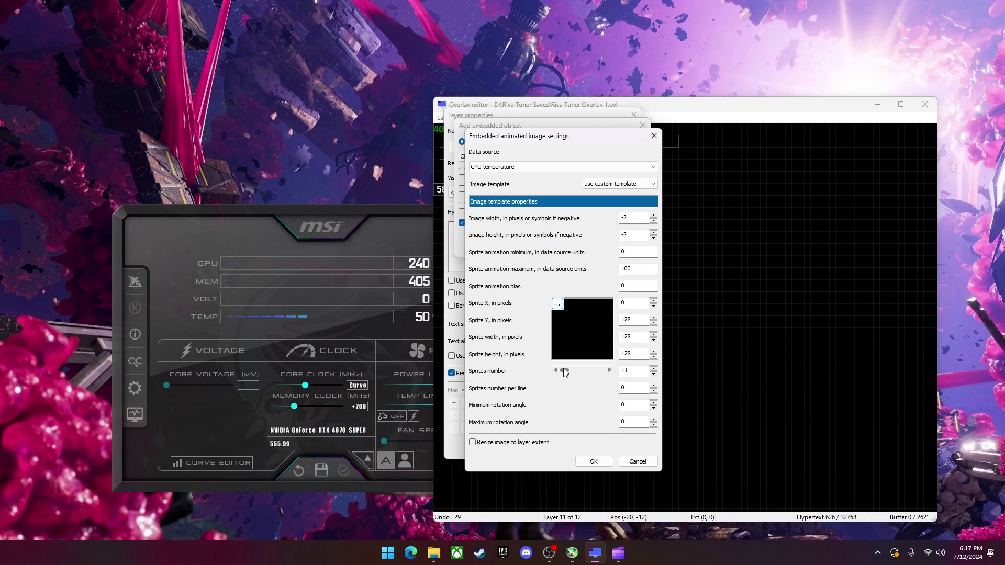
mouse_move(564, 370)
mouse_down()
mouse_move(602, 372)
mouse_move(561, 371)
mouse_up()
Set 4 sprites per line, pick the white ring sprites, and resize to layer extent
key(BackSpace)
click(557, 304)
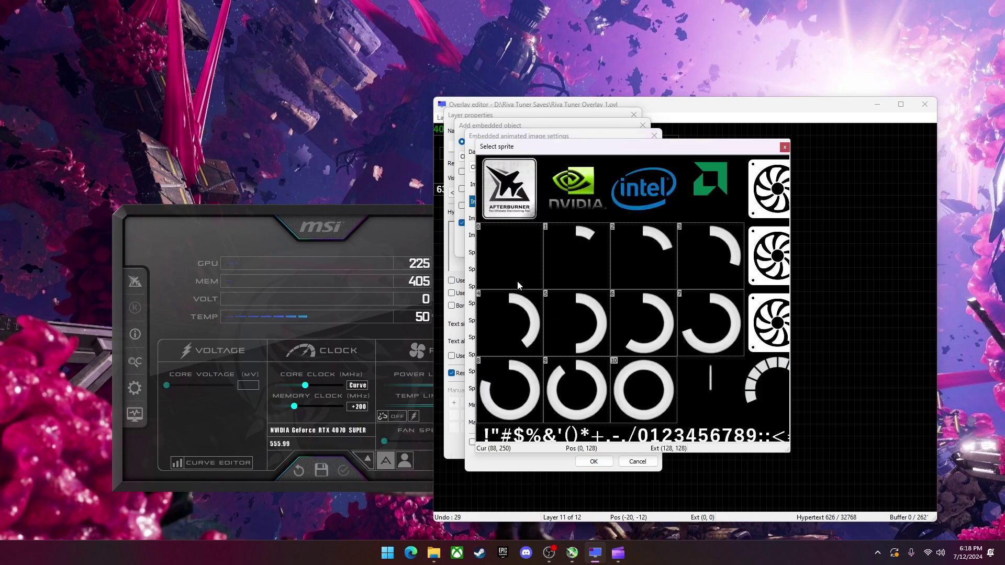
click(784, 147)
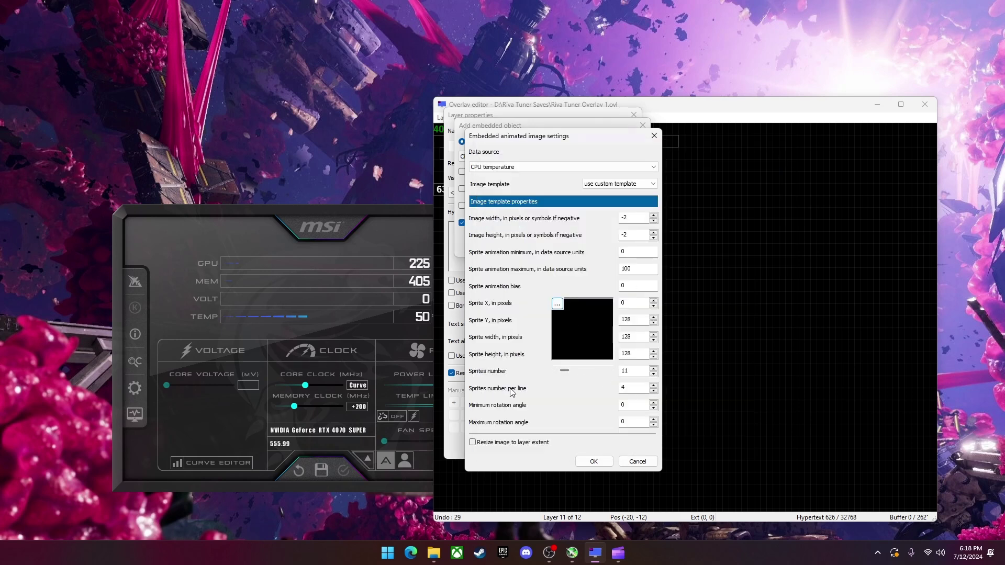
click(639, 386)
drag(564, 370, 599, 370)
click(557, 304)
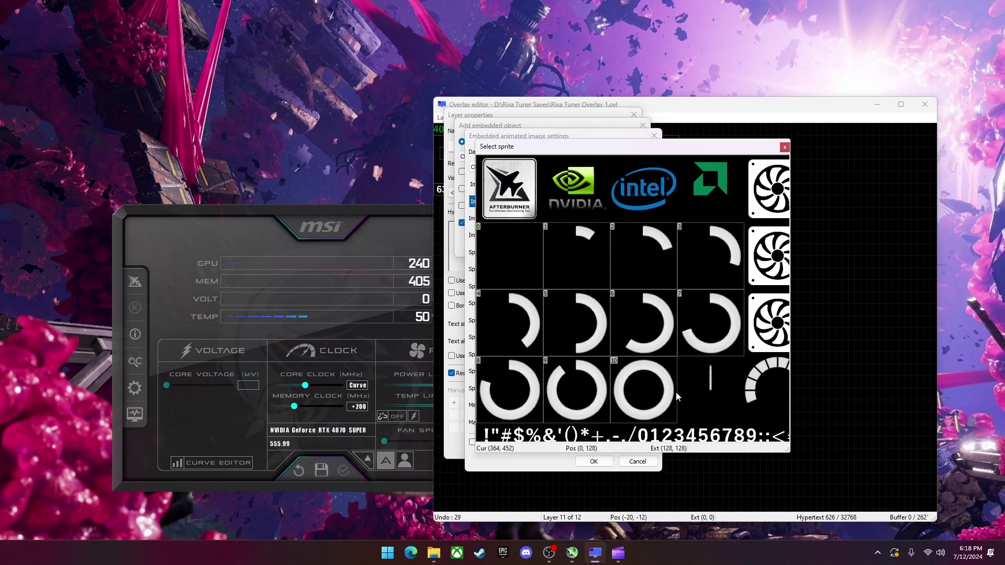
click(785, 148)
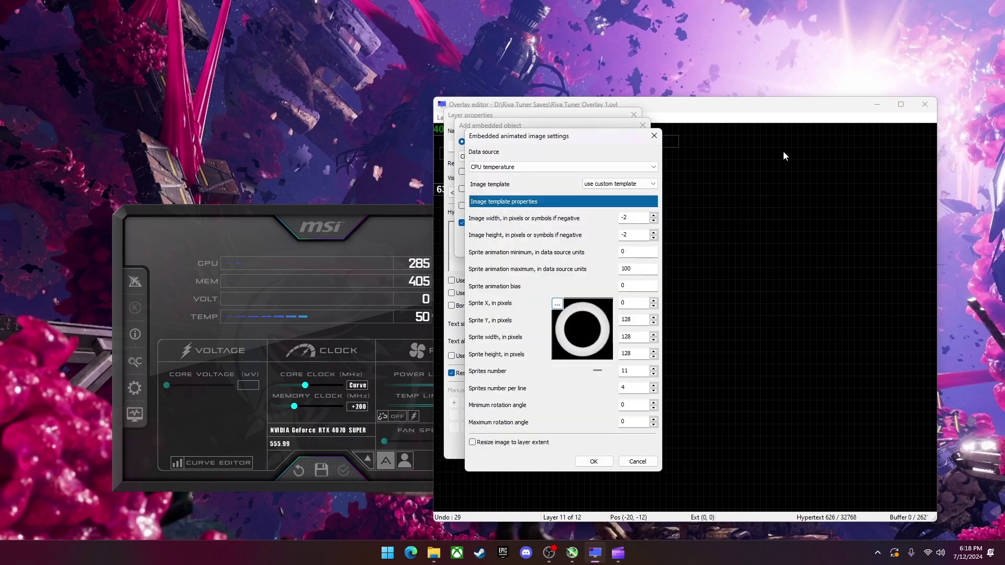
click(473, 442)
click(592, 462)
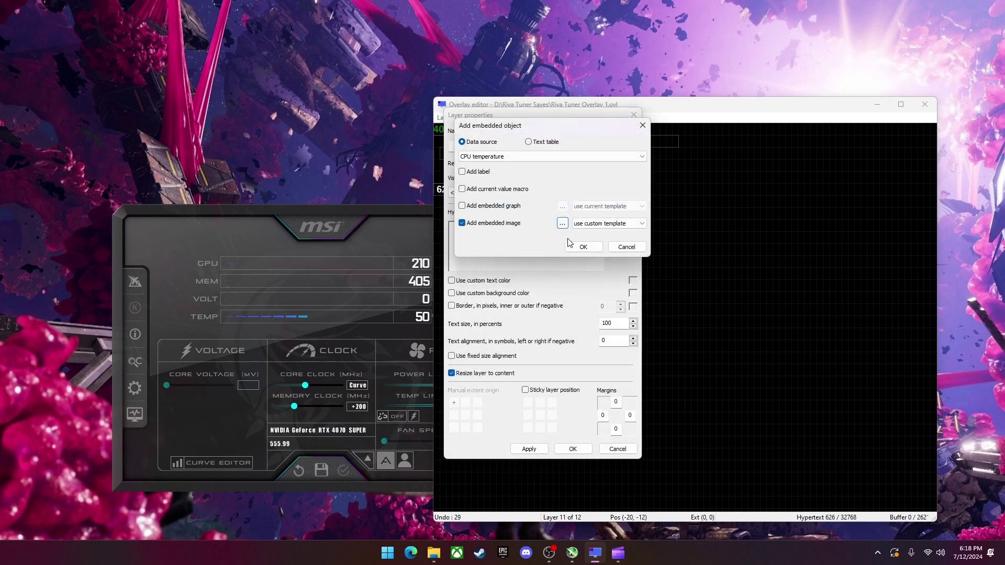
Insert the CPU temperature ring image, then enlarge and centre its layer on the canvas
click(572, 244)
click(529, 449)
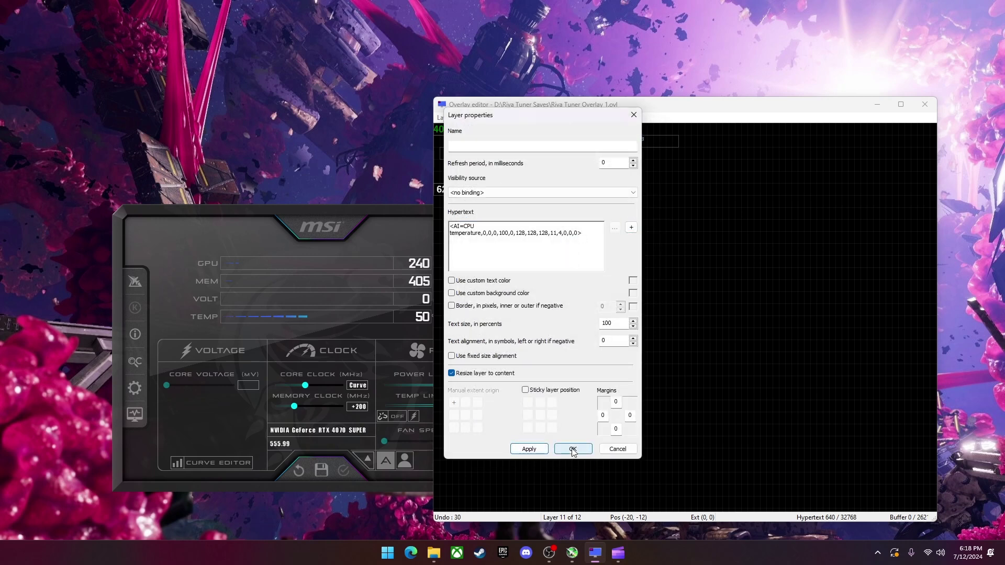
click(573, 449)
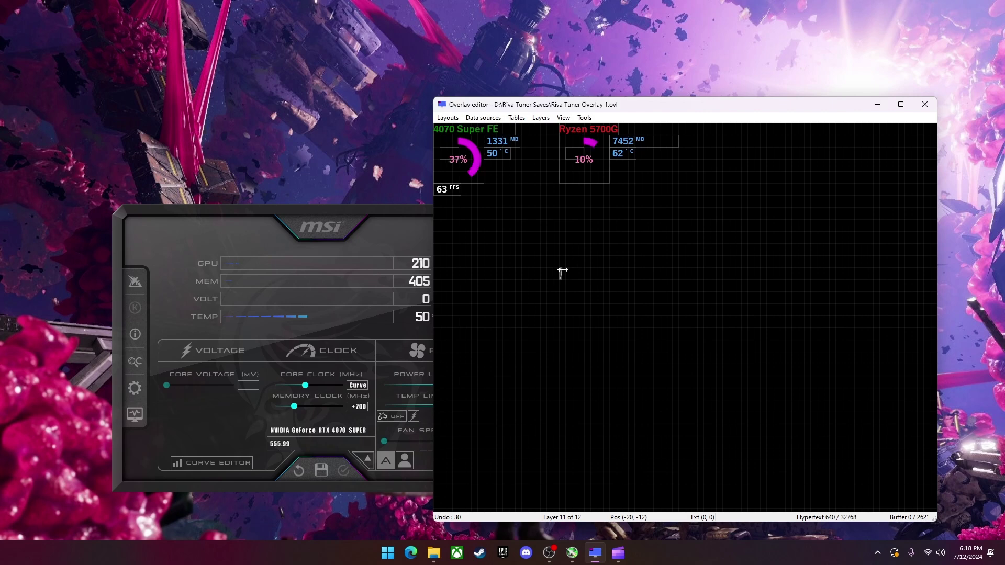
drag(564, 265, 641, 257)
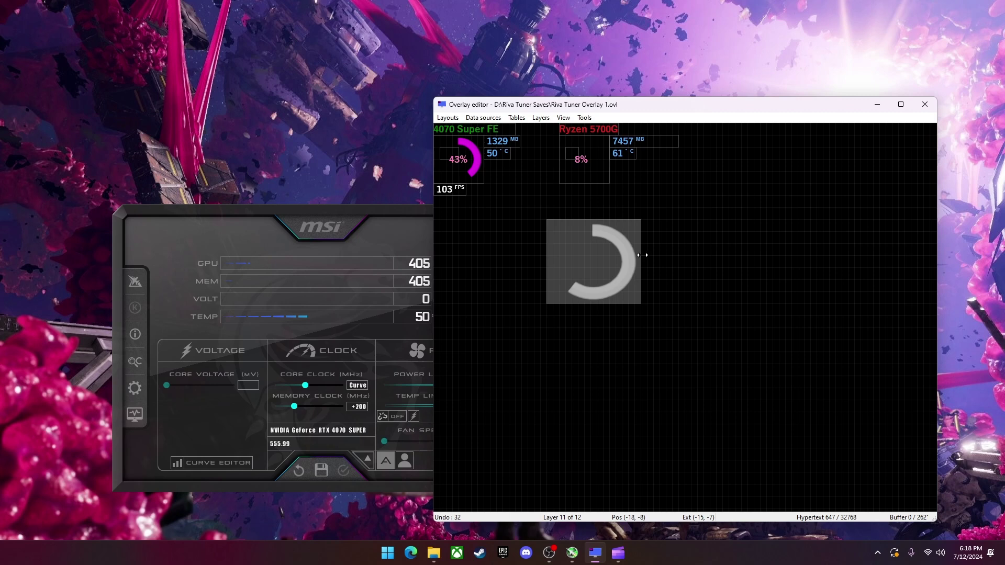
click(622, 157)
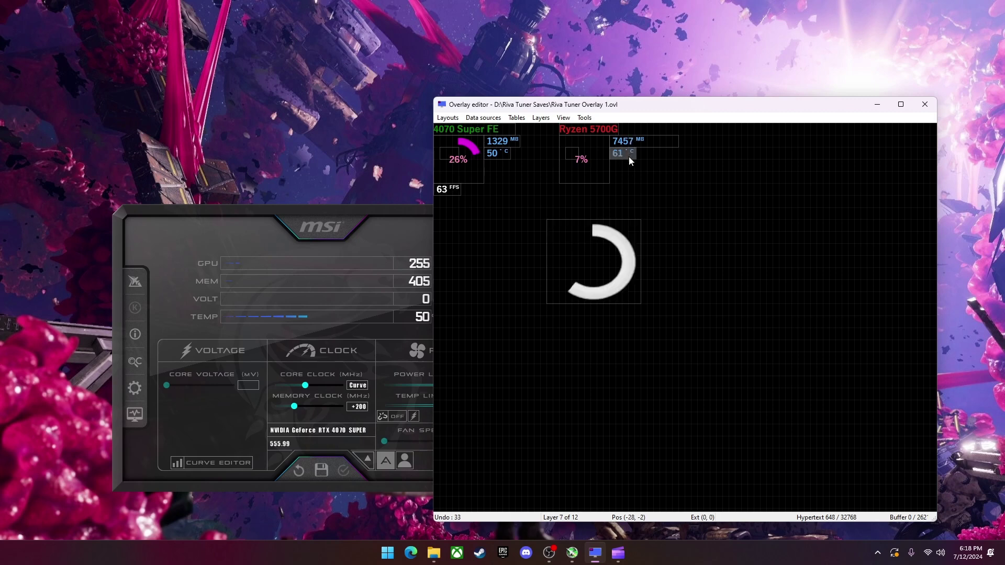
Add a new text layer and drag it into the centre of the ring gauge
click(539, 118)
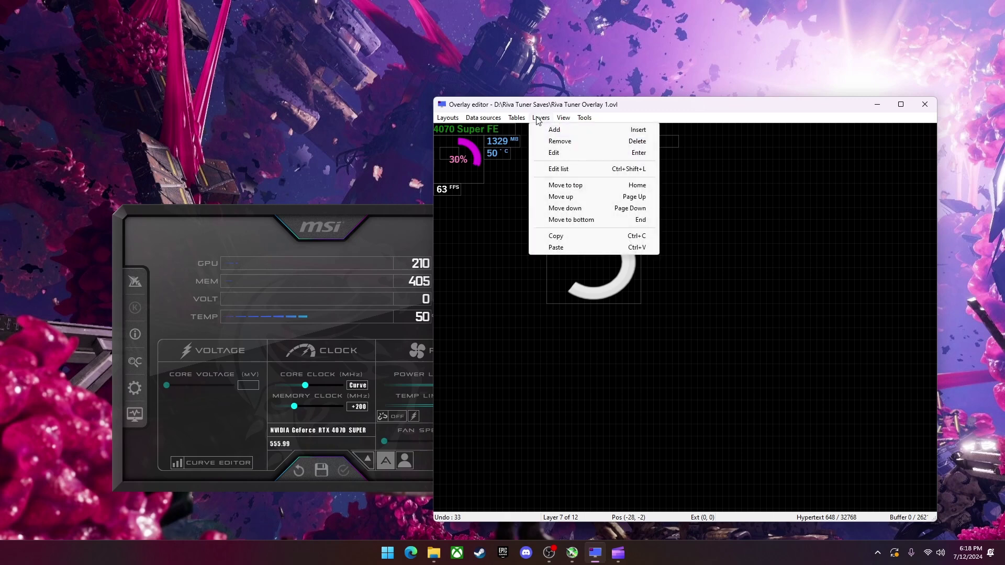
click(561, 130)
drag(648, 168, 604, 263)
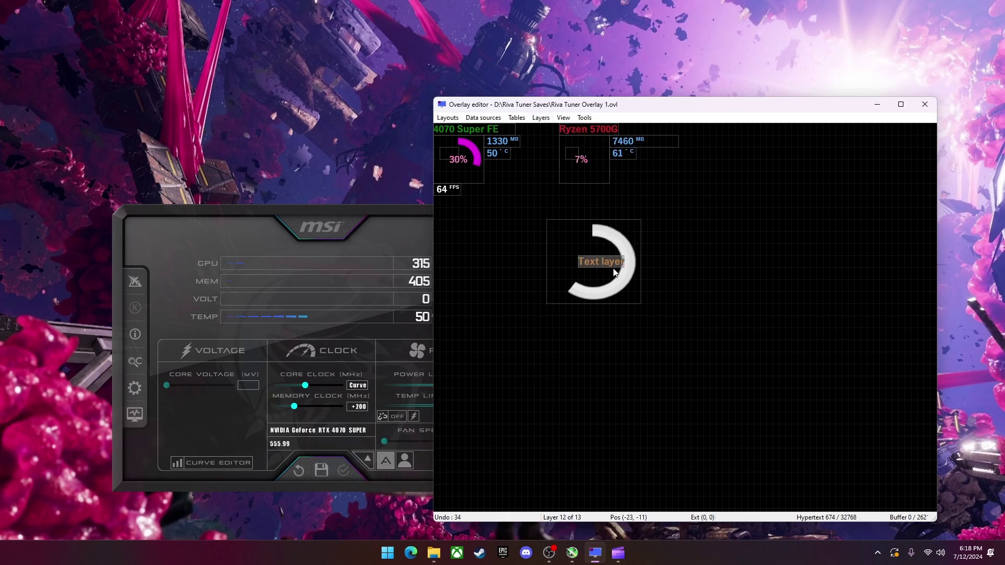
Replace the layer's placeholder text with the CPU Temp text table, showing 61 °C, and apply
double_click(598, 260)
key(ctrl+a)
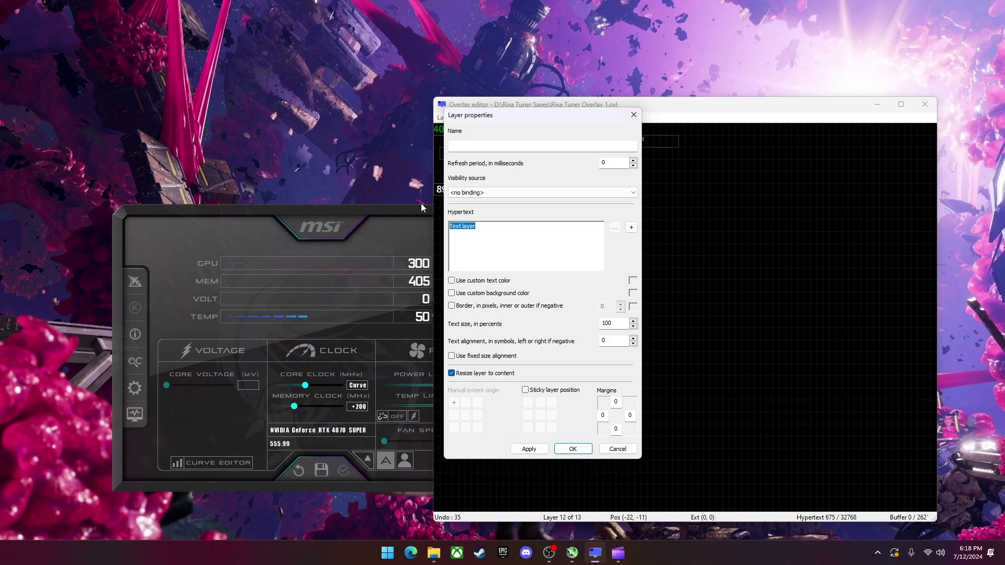
key(Delete)
click(631, 227)
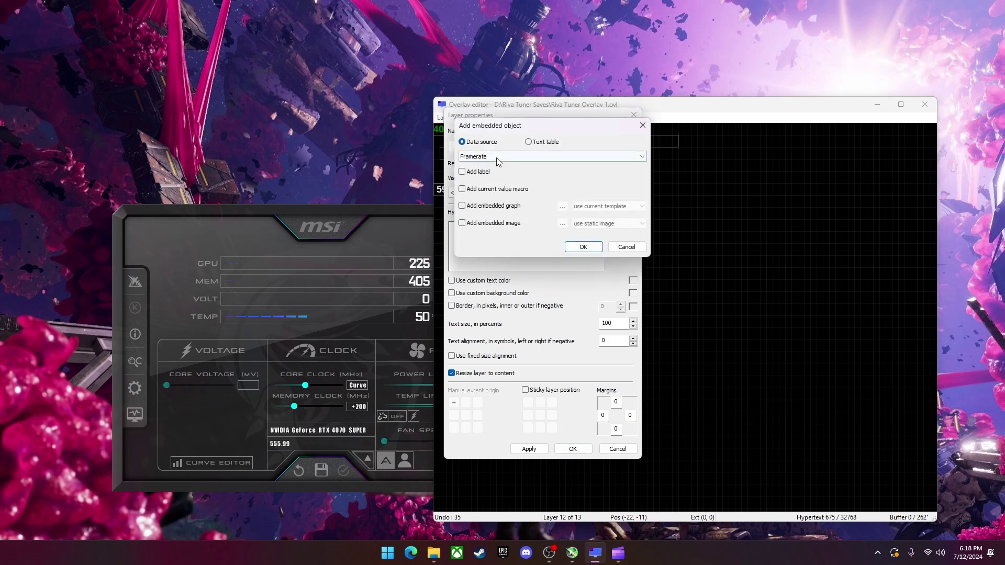
click(528, 143)
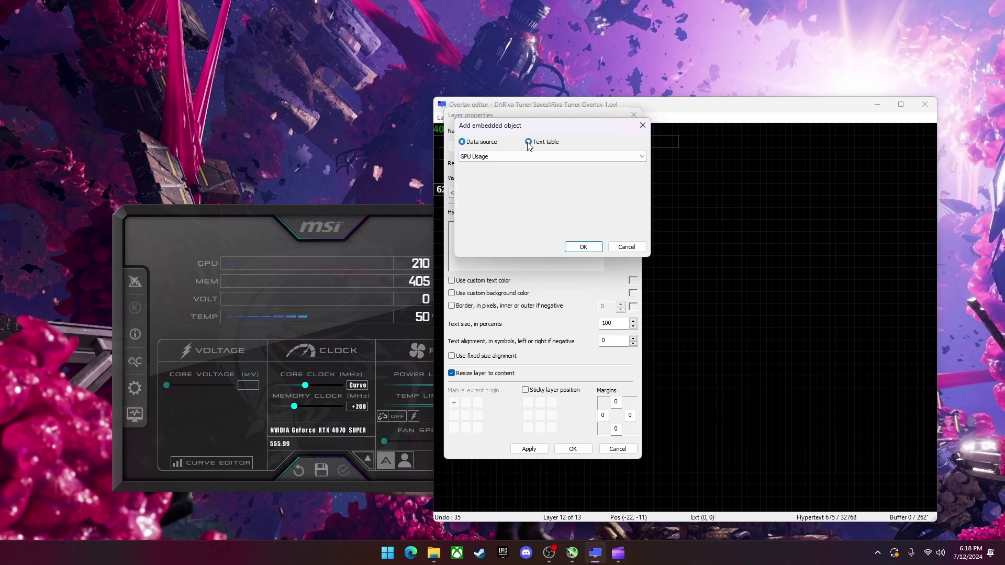
click(502, 157)
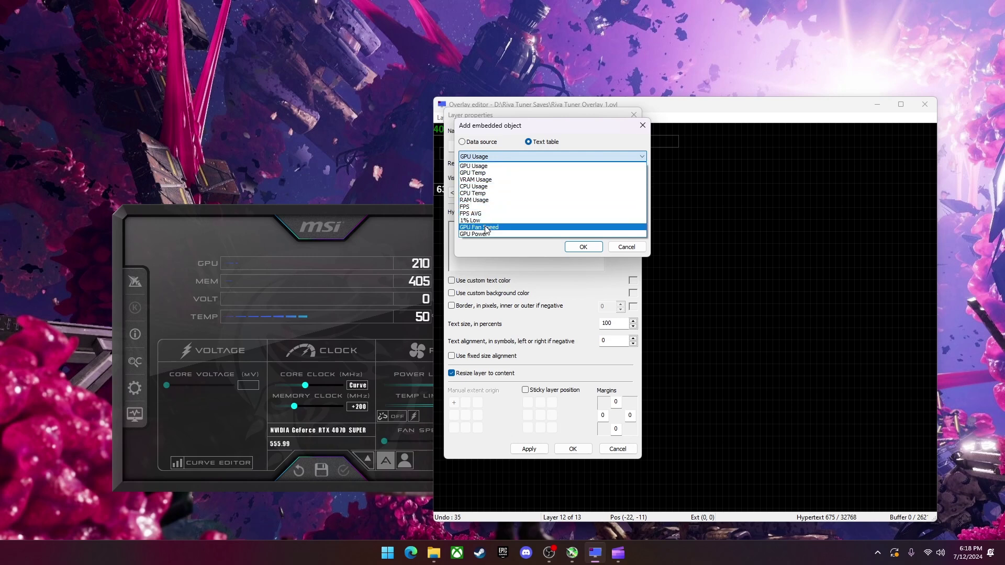
click(483, 193)
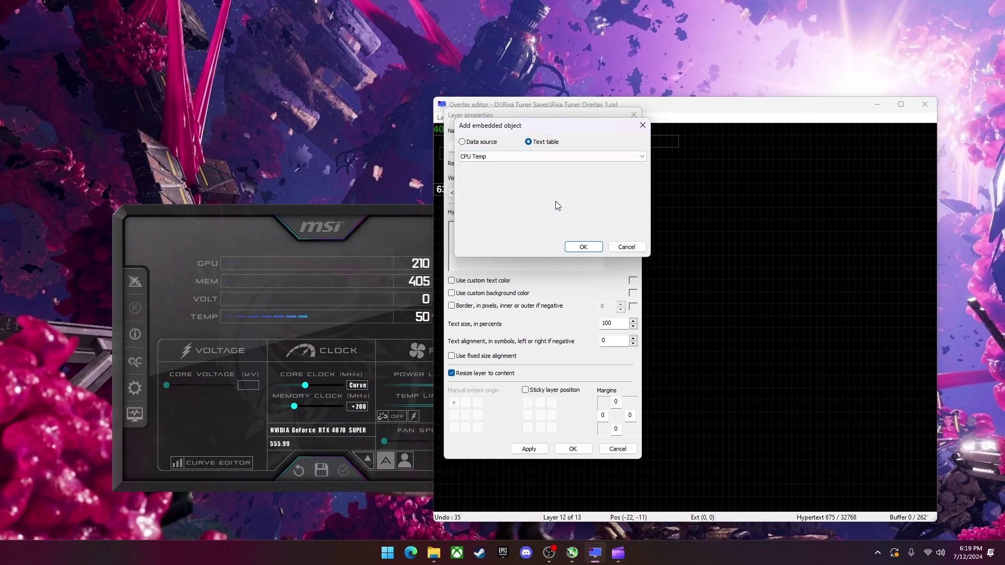
click(583, 247)
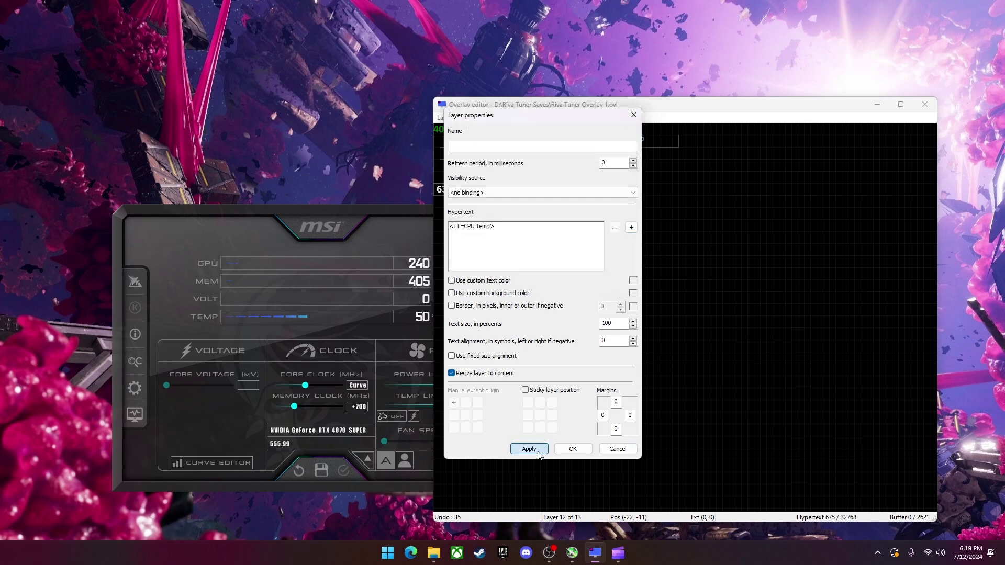
click(572, 449)
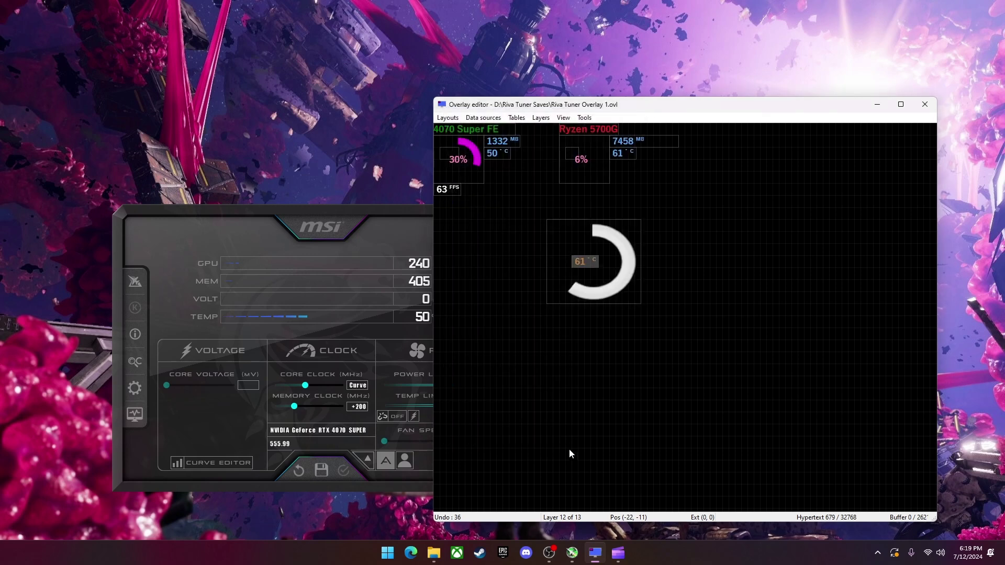
Nudge the temperature label down-left and select the ring gauge layer
click(598, 265)
drag(603, 260, 595, 268)
click(626, 250)
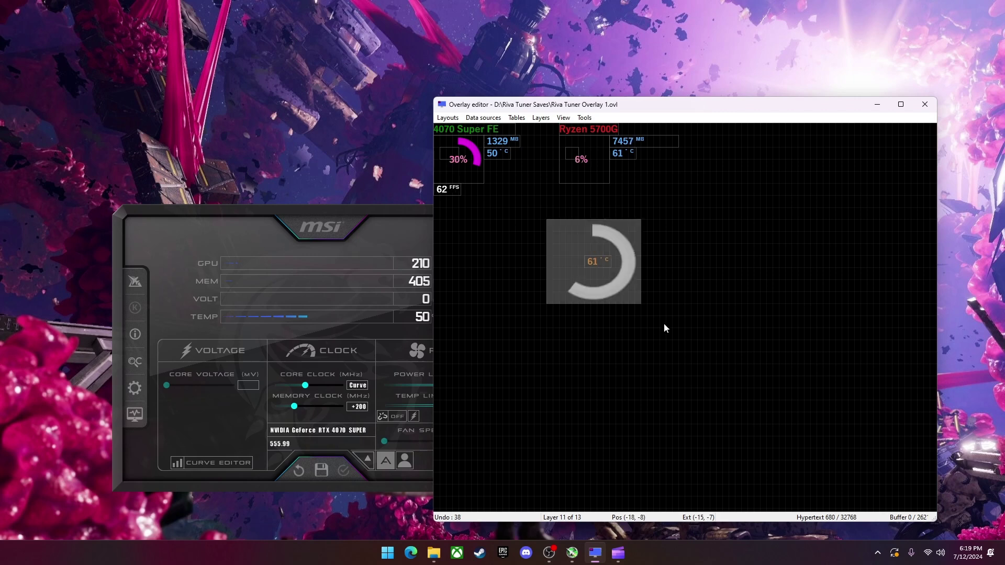
Enable a custom colour on the ring gauge and set it to light blue
double_click(634, 256)
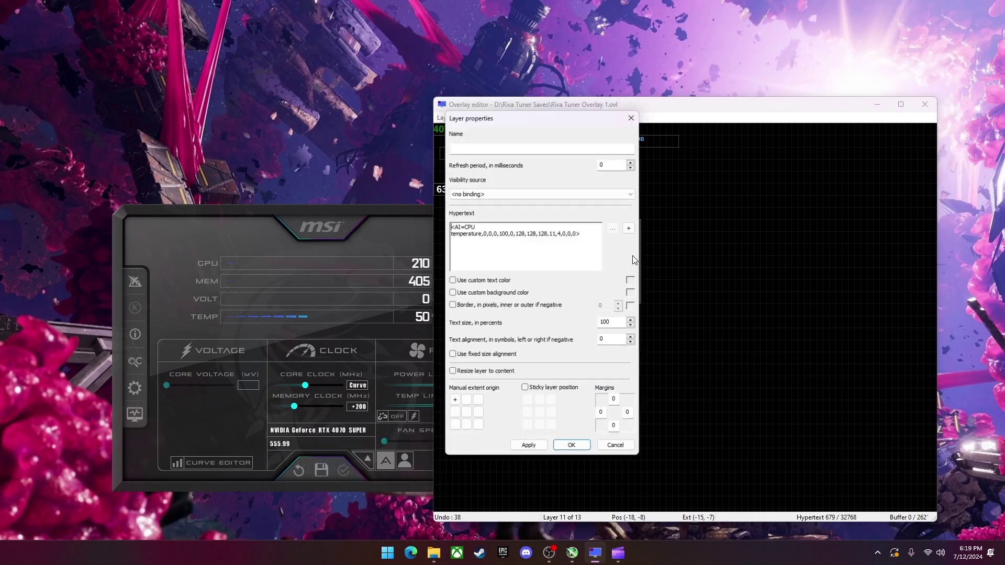
click(452, 282)
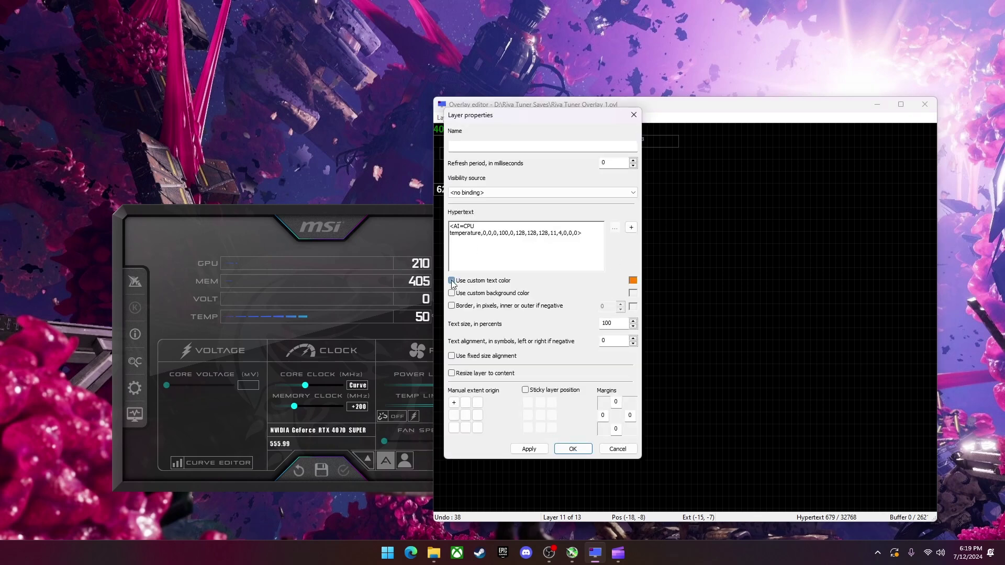
click(633, 280)
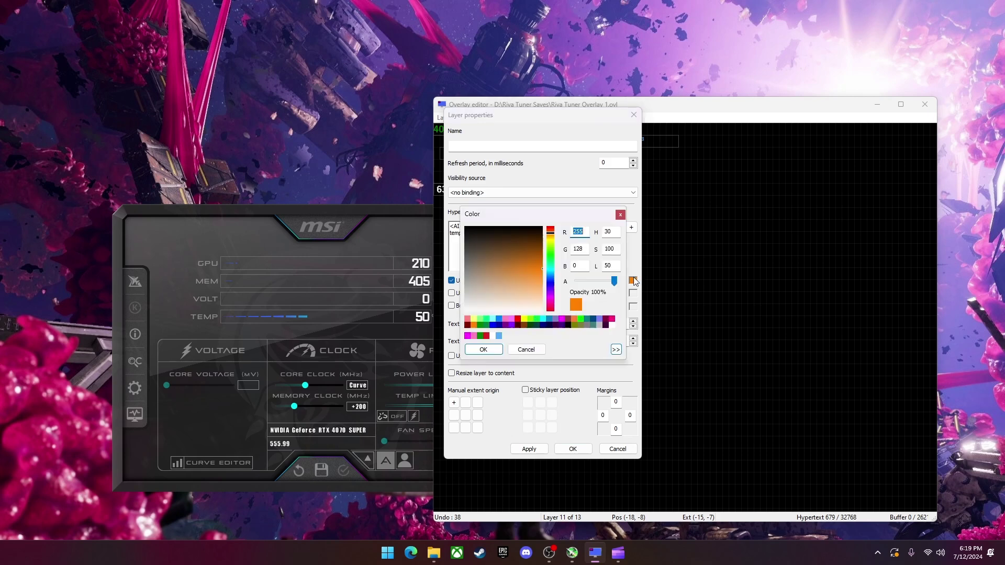
click(498, 336)
click(494, 350)
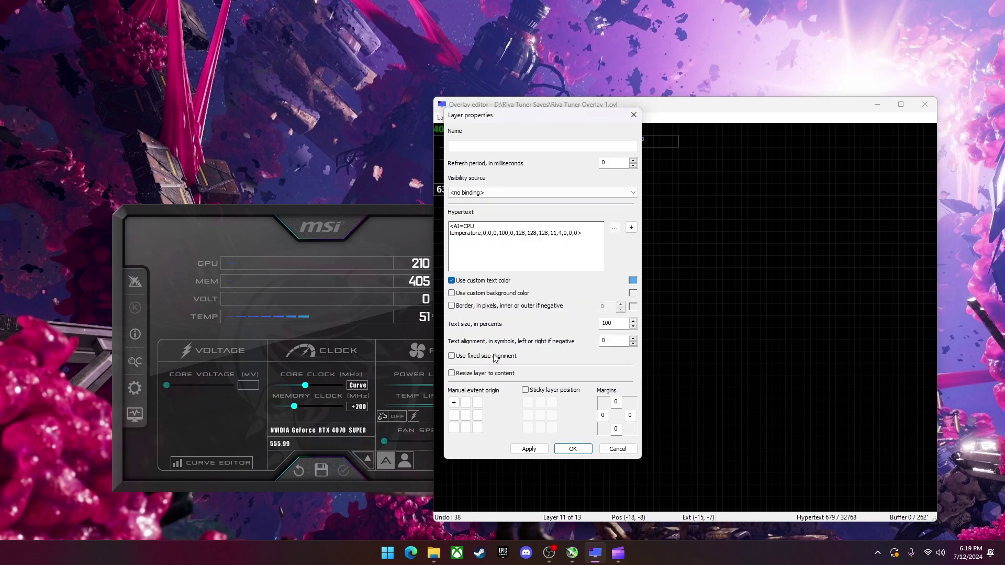
click(534, 449)
click(572, 449)
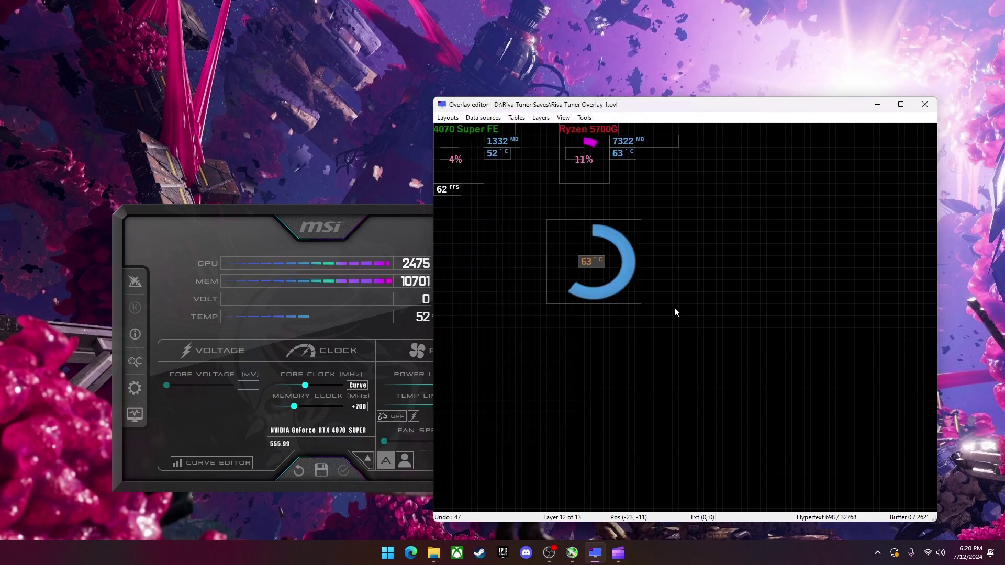
Set the CPU Temp readout's bottom margin to 0 and top margin to 5
double_click(592, 262)
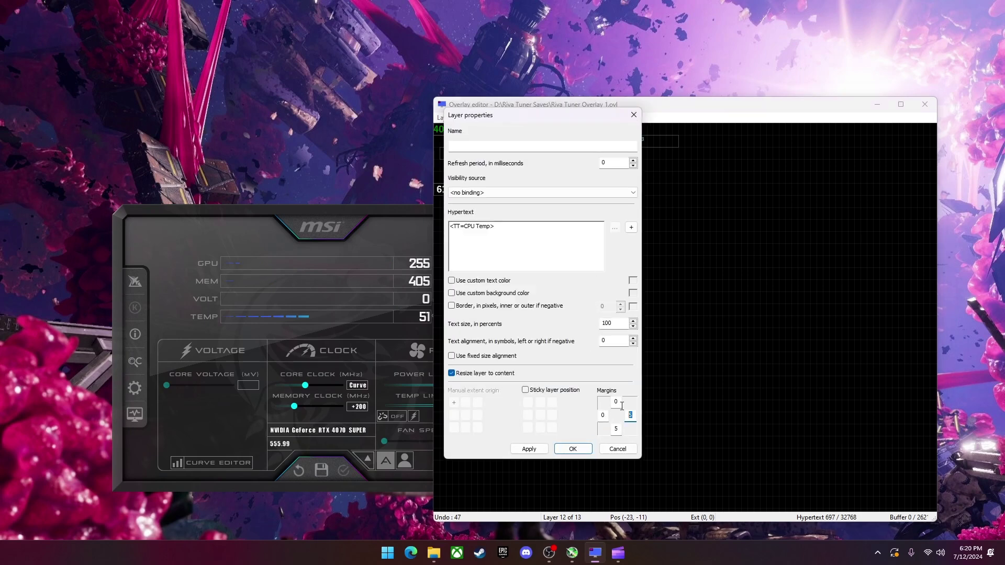
double_click(616, 429)
text(0)
double_click(609, 401)
click(604, 417)
click(617, 401)
text(5)
drag(570, 117, 453, 120)
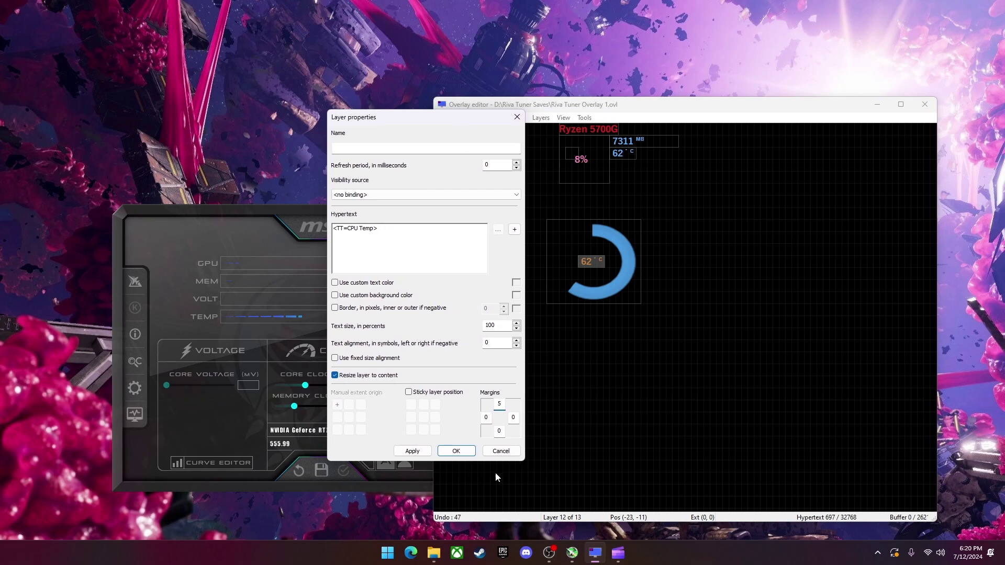
click(403, 455)
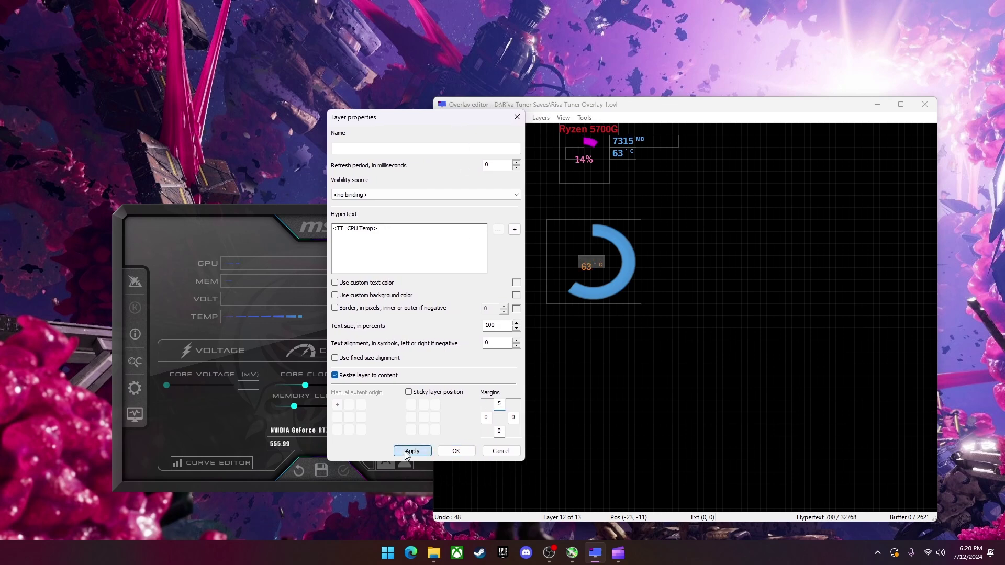
Set the left margin to 5, then drag the readout to the ring's top-left
click(486, 417)
drag(491, 419, 478, 419)
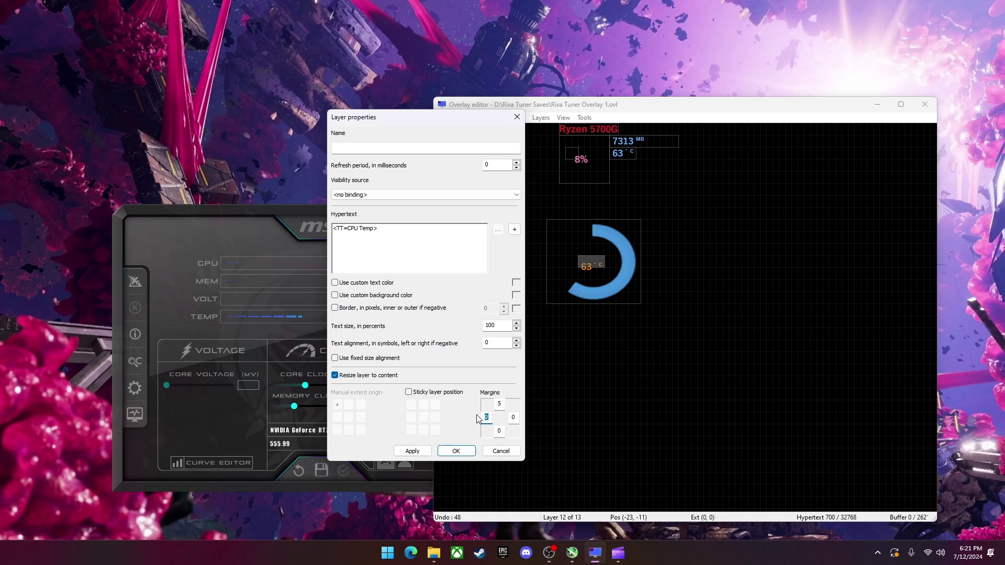
click(422, 454)
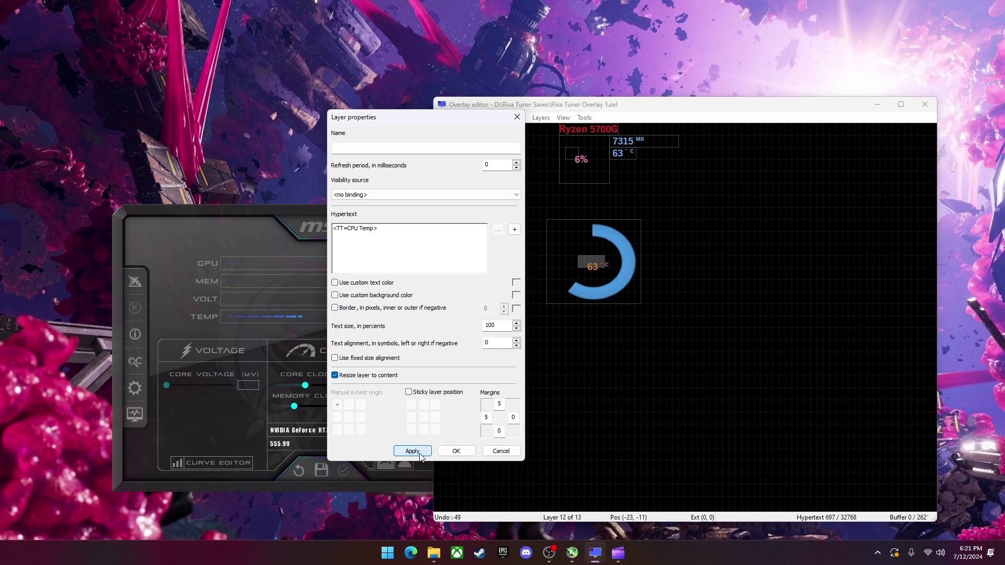
click(454, 453)
drag(603, 266, 577, 230)
Drag the 62 °C readout left and down to the blue ring's upper-left edge
click(578, 153)
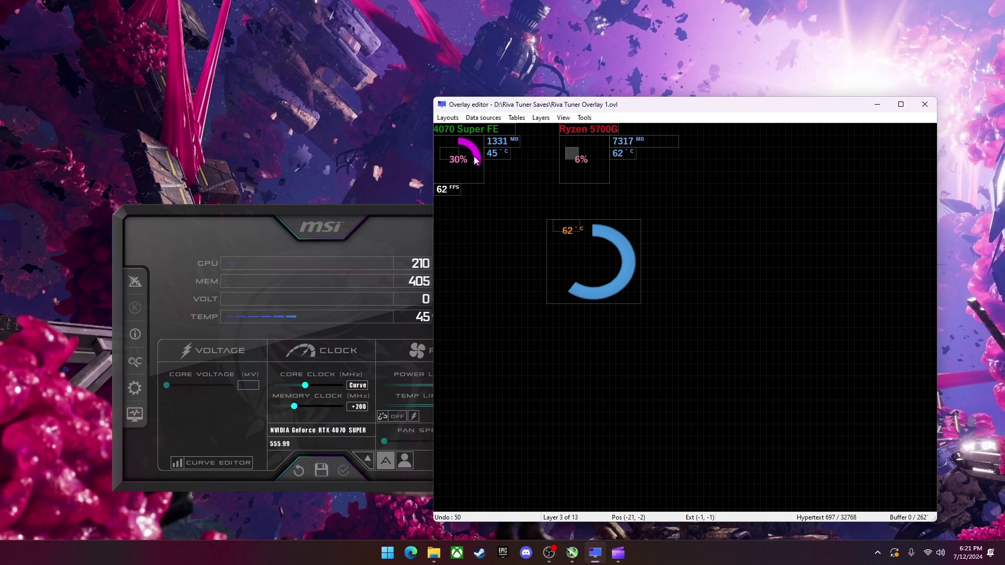
drag(573, 233, 549, 241)
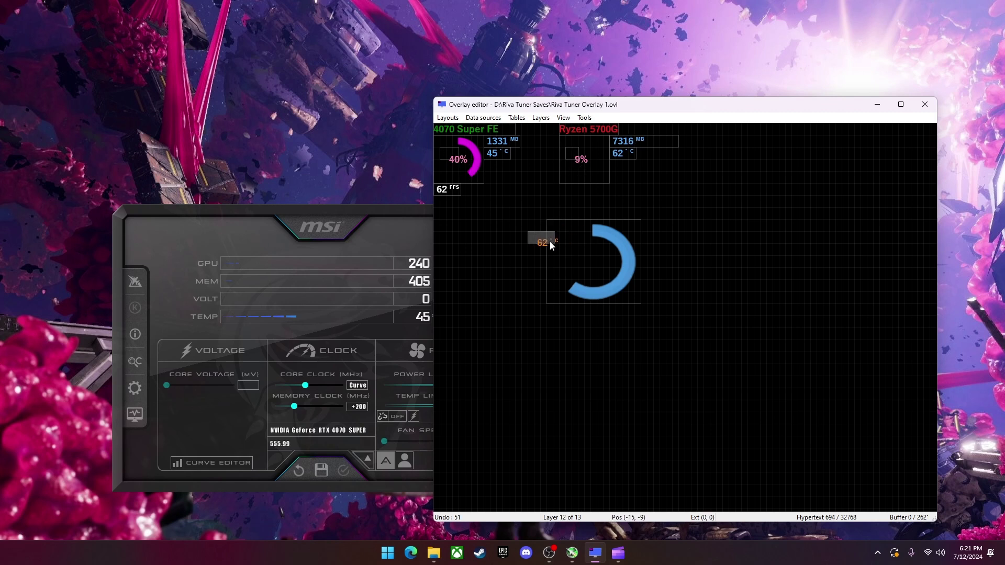